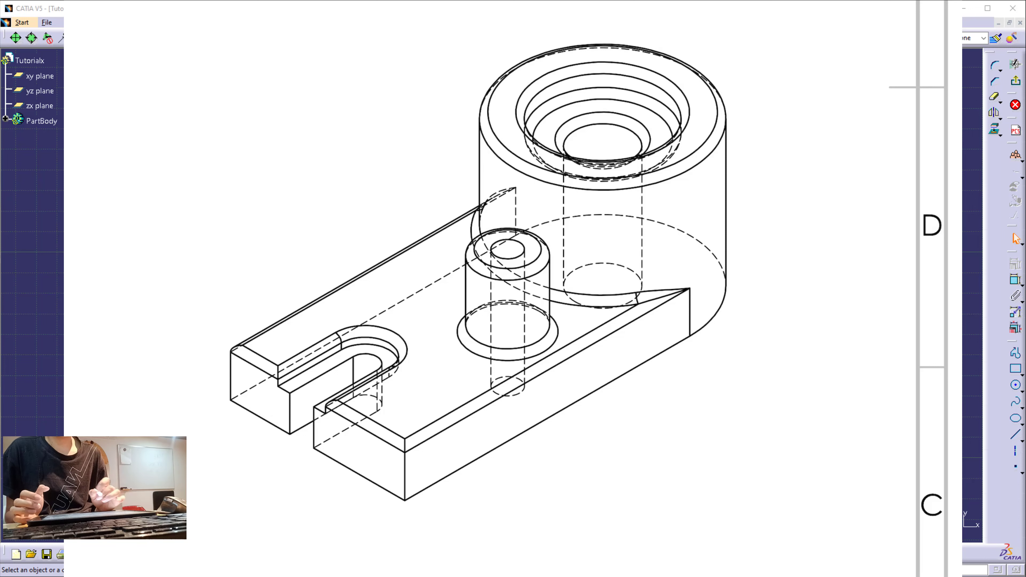
Mark the part's outer edges, base thickness and a front-face height with the laser pen
{"action": "mouse_move", "coordinate": [404, 448]}
{"action": "left_mouse_down"}
{"action": "mouse_move", "coordinate": [577, 361]}
{"action": "mouse_move", "coordinate": [645, 164]}
{"action": "mouse_move", "coordinate": [302, 309]}
{"action": "mouse_move", "coordinate": [274, 380]}
{"action": "mouse_move", "coordinate": [356, 390]}
{"action": "mouse_move", "coordinate": [404, 448]}
{"action": "left_mouse_up"}
{"action": "mouse_move", "coordinate": [467, 368]}
{"action": "left_mouse_down"}
{"action": "mouse_move", "coordinate": [465, 481]}
{"action": "mouse_move", "coordinate": [476, 471]}
{"action": "left_mouse_up"}
{"action": "left_click_drag", "start_coordinate": [455, 388], "coordinate": [470, 391]}
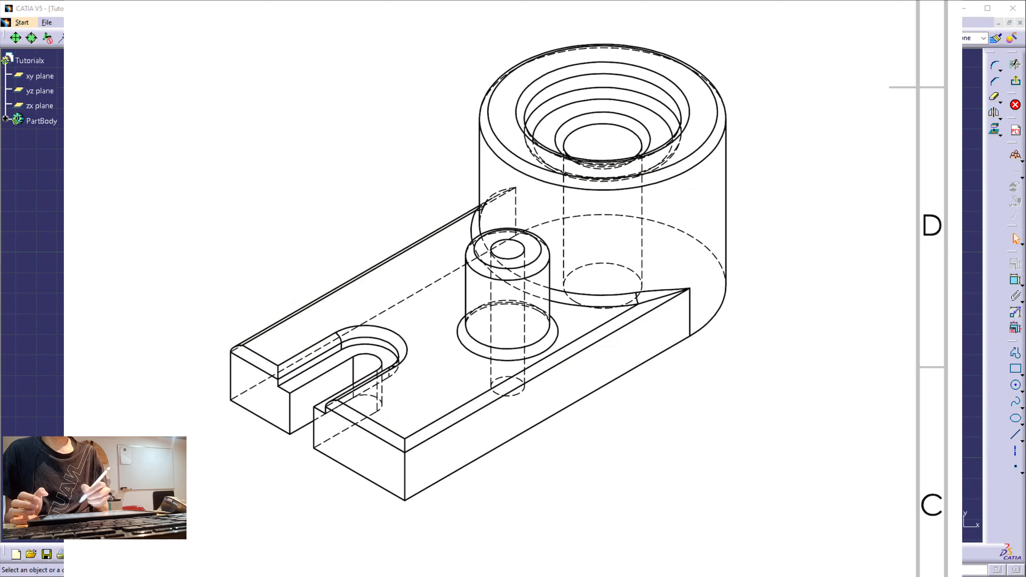
{"action": "mouse_move", "coordinate": [412, 434]}
{"action": "left_mouse_down"}
{"action": "mouse_move", "coordinate": [434, 432]}
{"action": "mouse_move", "coordinate": [424, 504]}
{"action": "left_mouse_up"}
{"action": "left_click_drag", "start_coordinate": [412, 505], "coordinate": [437, 505]}
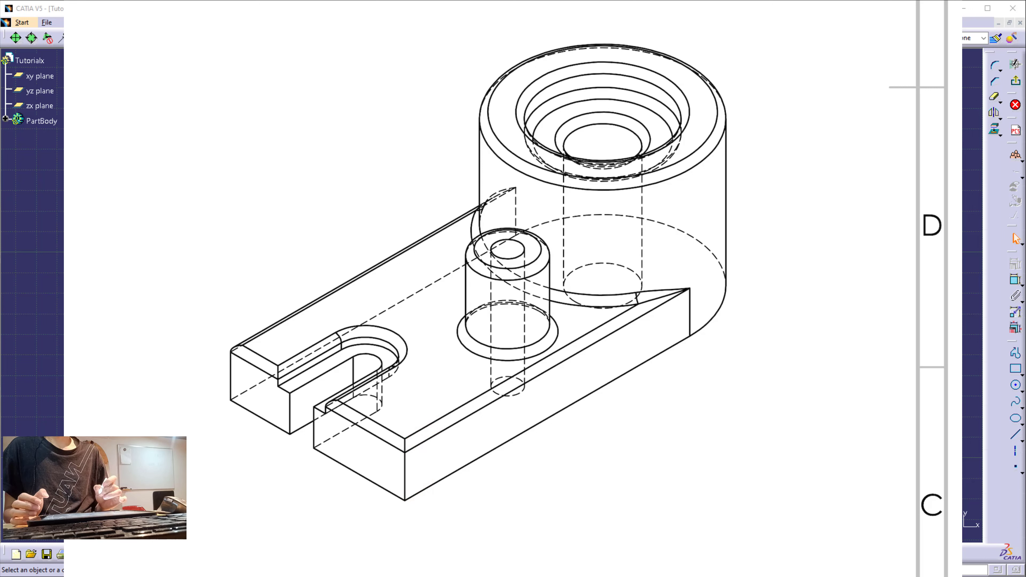
Highlight the large cylinder's rim and the small boss, marking both heights with arrows
{"action": "mouse_move", "coordinate": [682, 76]}
{"action": "left_mouse_down"}
{"action": "mouse_move", "coordinate": [657, 52]}
{"action": "mouse_move", "coordinate": [667, 188]}
{"action": "mouse_move", "coordinate": [606, 60]}
{"action": "left_mouse_up"}
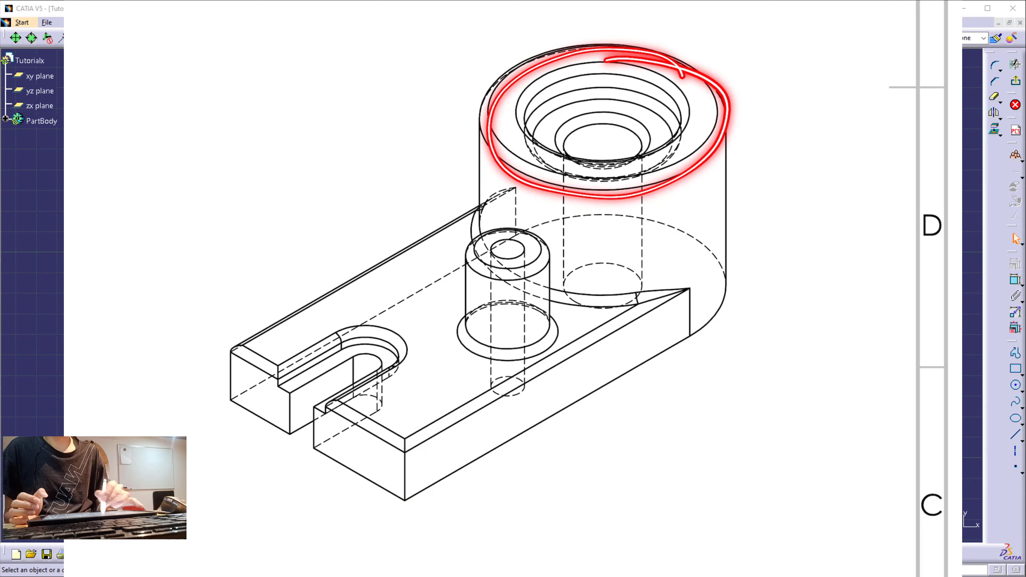
{"action": "mouse_move", "coordinate": [471, 279]}
{"action": "left_mouse_down"}
{"action": "mouse_move", "coordinate": [520, 236]}
{"action": "mouse_move", "coordinate": [503, 238]}
{"action": "left_mouse_up"}
{"action": "left_click_drag", "start_coordinate": [621, 164], "coordinate": [635, 355]}
{"action": "left_click_drag", "start_coordinate": [617, 341], "coordinate": [663, 320]}
{"action": "mouse_move", "coordinate": [636, 186]}
{"action": "left_mouse_down"}
{"action": "mouse_move", "coordinate": [627, 145]}
{"action": "mouse_move", "coordinate": [640, 186]}
{"action": "left_mouse_up"}
{"action": "left_click_drag", "start_coordinate": [509, 287], "coordinate": [516, 386]}
{"action": "mouse_move", "coordinate": [501, 312]}
{"action": "left_mouse_down"}
{"action": "mouse_move", "coordinate": [525, 300]}
{"action": "mouse_move", "coordinate": [525, 311]}
{"action": "left_mouse_up"}
{"action": "left_click_drag", "start_coordinate": [492, 375], "coordinate": [532, 366]}
{"action": "left_click_drag", "start_coordinate": [492, 376], "coordinate": [540, 371]}
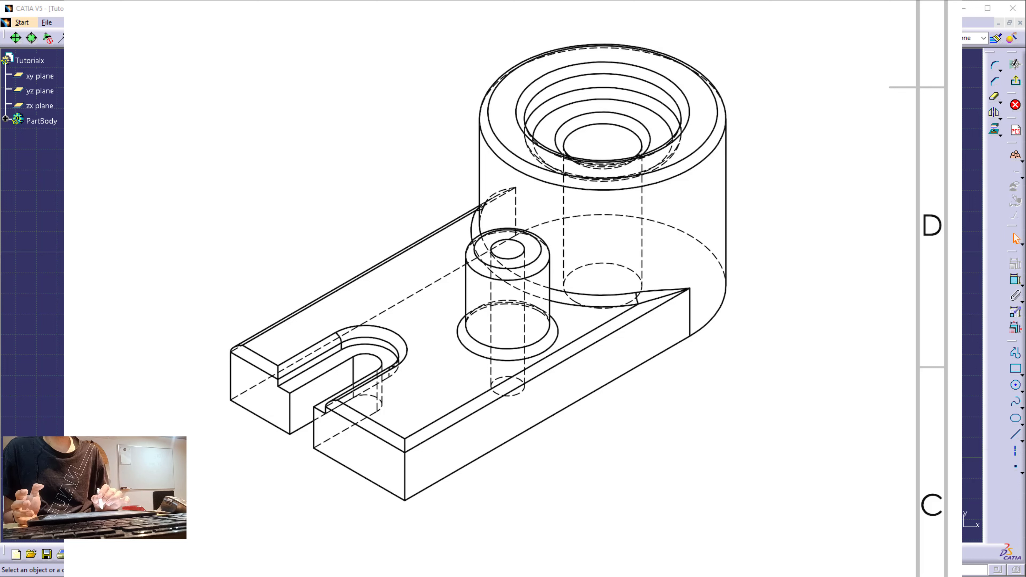
Circle the cylinder's inner bore and its stepped rings, and mark the bore depth
{"action": "mouse_move", "coordinate": [640, 88]}
{"action": "left_mouse_down"}
{"action": "mouse_move", "coordinate": [537, 146]}
{"action": "mouse_move", "coordinate": [592, 93]}
{"action": "left_mouse_up"}
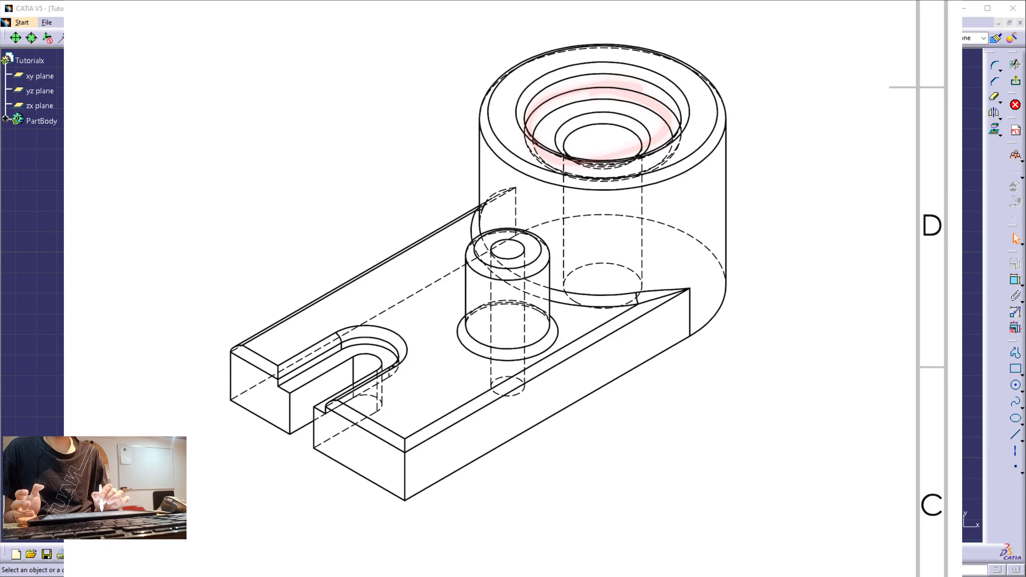
{"action": "mouse_move", "coordinate": [603, 133]}
{"action": "left_mouse_down"}
{"action": "mouse_move", "coordinate": [590, 243]}
{"action": "mouse_move", "coordinate": [598, 259]}
{"action": "left_mouse_up"}
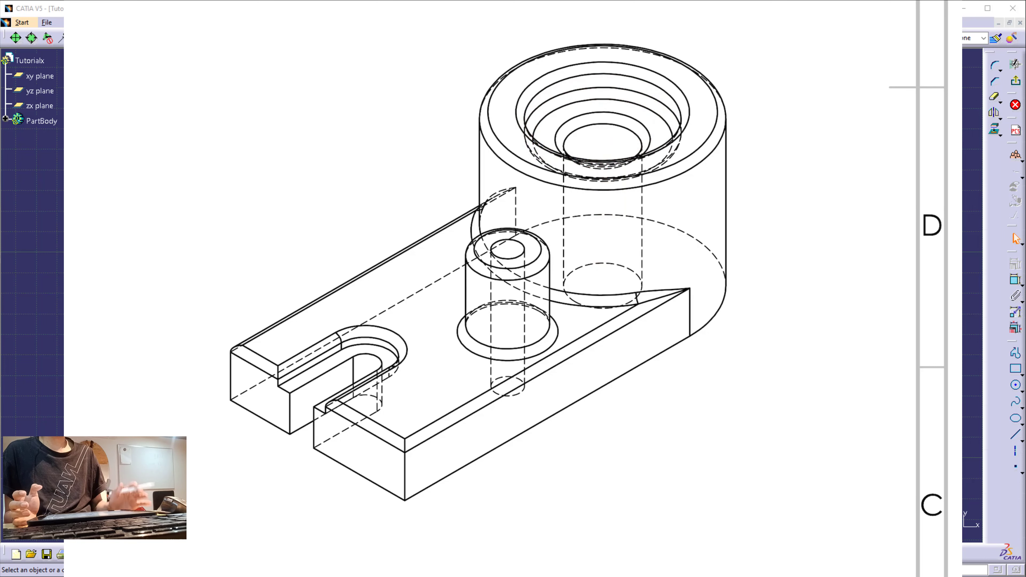
{"action": "mouse_move", "coordinate": [660, 85]}
{"action": "left_mouse_down"}
{"action": "mouse_move", "coordinate": [630, 67]}
{"action": "mouse_move", "coordinate": [683, 93]}
{"action": "left_mouse_up"}
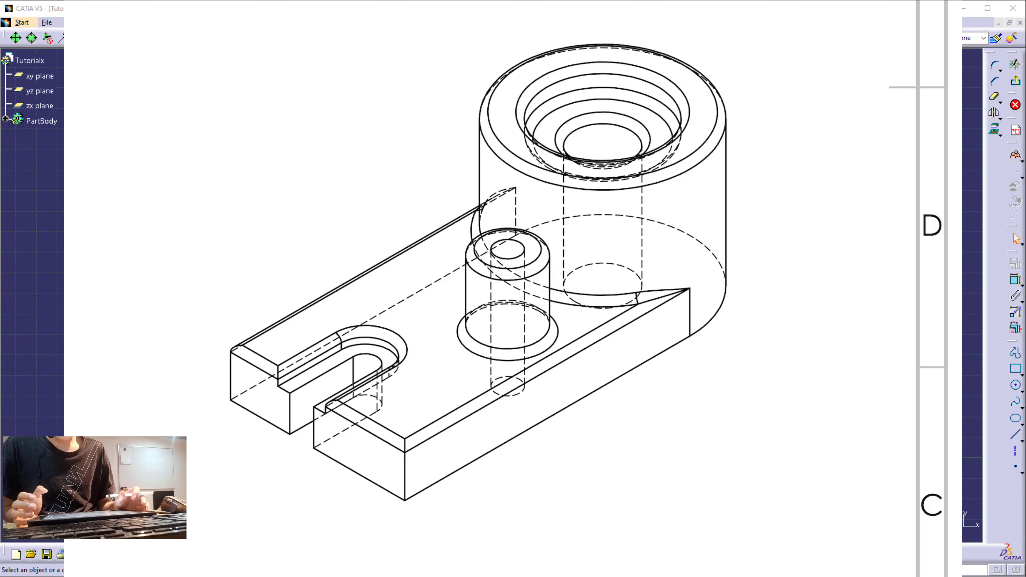
Zoom out and pan the sheet to show the orthographic views, section A-A and the title block
{"action": "scroll", "coordinate": [513, 289], "scroll_direction": "down", "scroll_amount": 5}
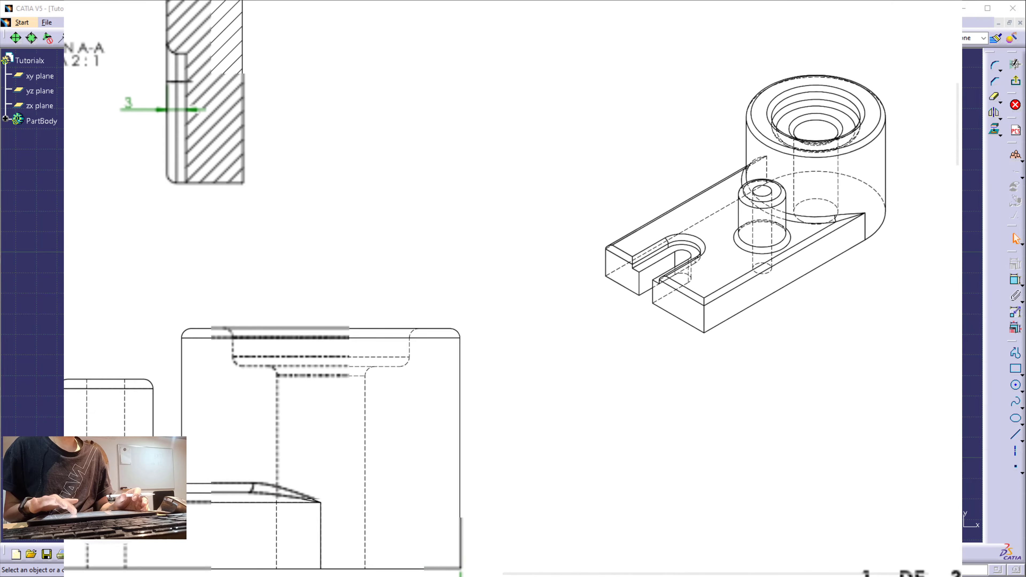
{"action": "scroll", "coordinate": [513, 289], "scroll_direction": "left", "scroll_amount": 5}
{"action": "scroll", "coordinate": [513, 289], "scroll_direction": "down", "scroll_amount": 2}
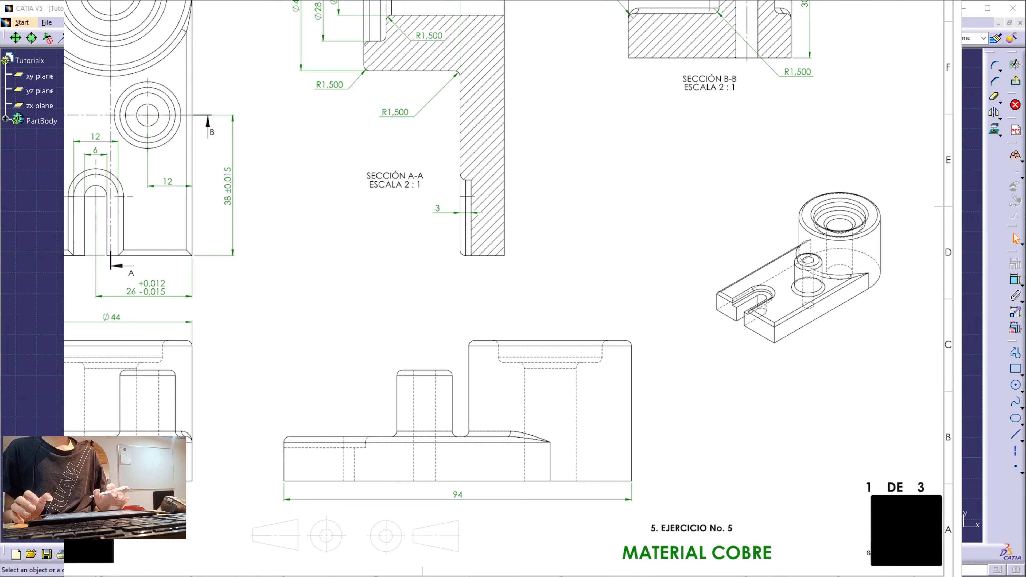
{"action": "scroll", "coordinate": [513, 289], "scroll_direction": "down", "scroll_amount": 2}
{"action": "scroll", "coordinate": [513, 289], "scroll_direction": "left", "scroll_amount": 5}
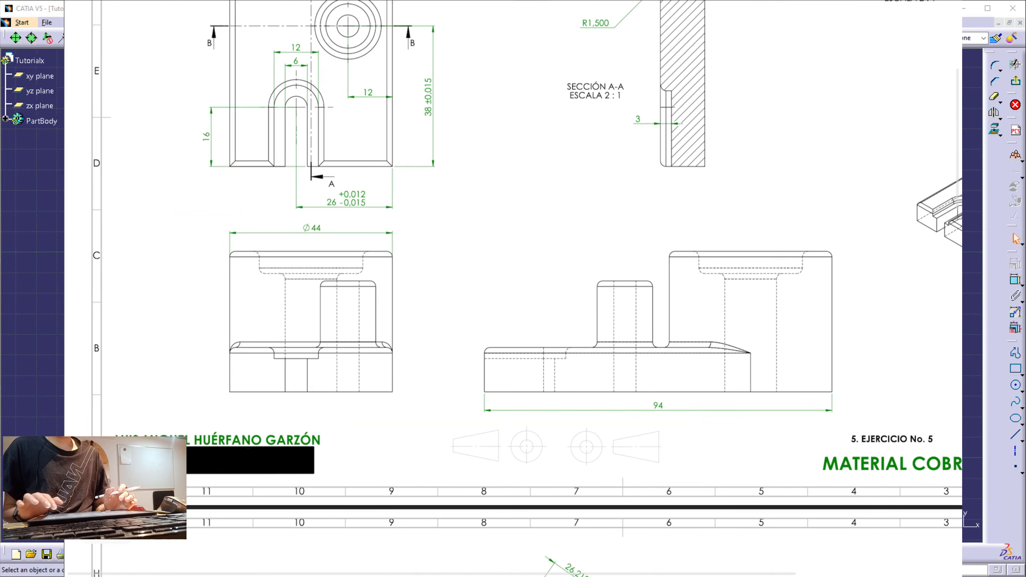
{"action": "scroll", "coordinate": [513, 289], "scroll_direction": "up", "scroll_amount": 1}
{"action": "scroll", "coordinate": [513, 288], "scroll_direction": "down", "scroll_amount": 2}
{"action": "scroll", "coordinate": [513, 289], "scroll_direction": "up", "scroll_amount": 3, "text": "ctrl"}
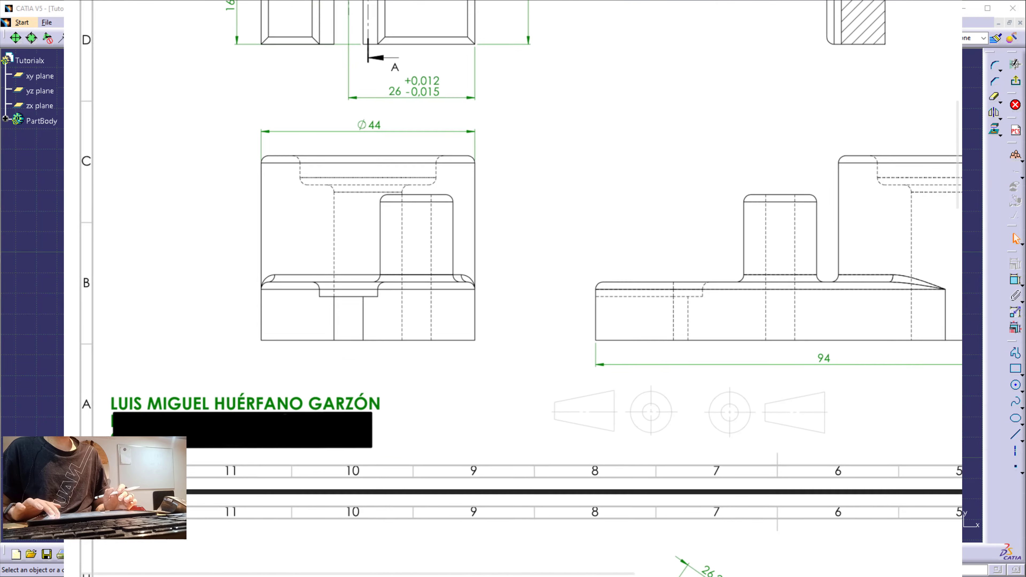
{"action": "scroll", "coordinate": [514, 289], "scroll_direction": "down", "scroll_amount": 2, "text": "ctrl"}
{"action": "scroll", "coordinate": [513, 289], "scroll_direction": "up", "scroll_amount": 2}
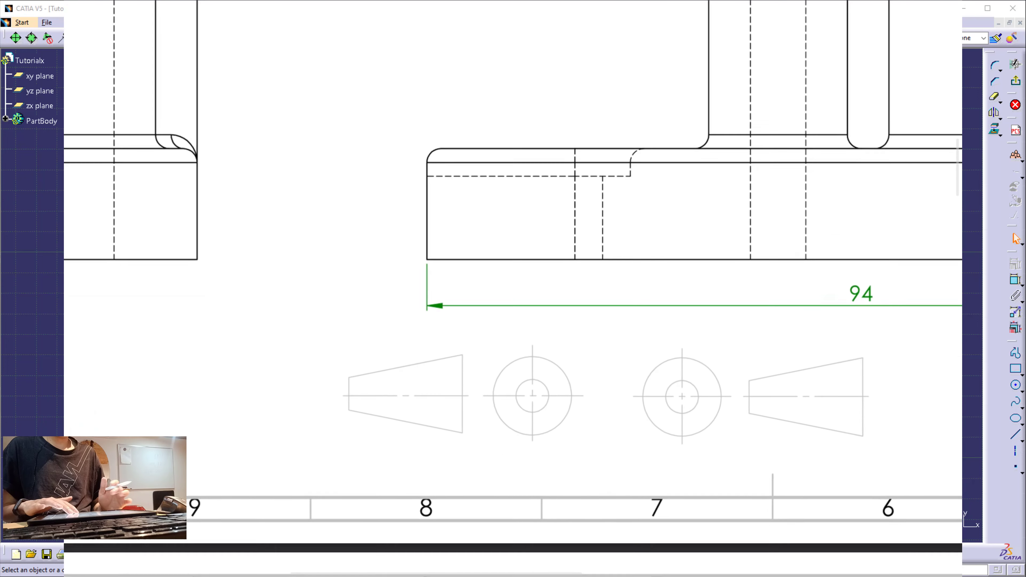
Circle the left projection-method symbol under the front view with the laser pen
{"action": "mouse_move", "coordinate": [596, 343]}
{"action": "left_mouse_down"}
{"action": "mouse_move", "coordinate": [465, 319]}
{"action": "mouse_move", "coordinate": [458, 475]}
{"action": "mouse_move", "coordinate": [599, 334]}
{"action": "mouse_move", "coordinate": [687, 491]}
{"action": "mouse_move", "coordinate": [890, 347]}
{"action": "mouse_move", "coordinate": [588, 336]}
{"action": "left_mouse_up"}
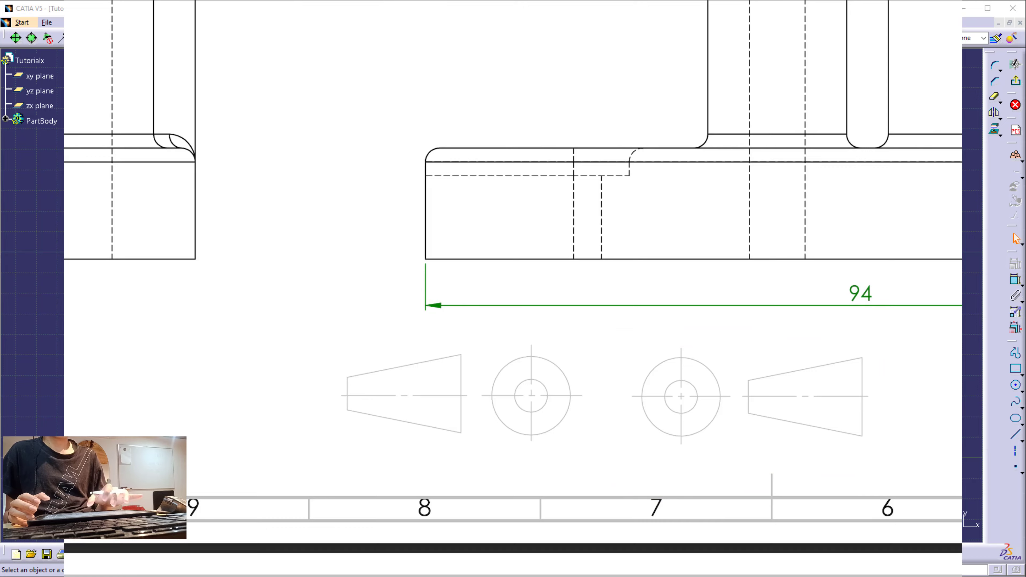
Zoom out, circle the left projection symbol again, then scroll up to the top view and section A-A
{"action": "scroll", "coordinate": [513, 288], "scroll_direction": "down", "scroll_amount": 5}
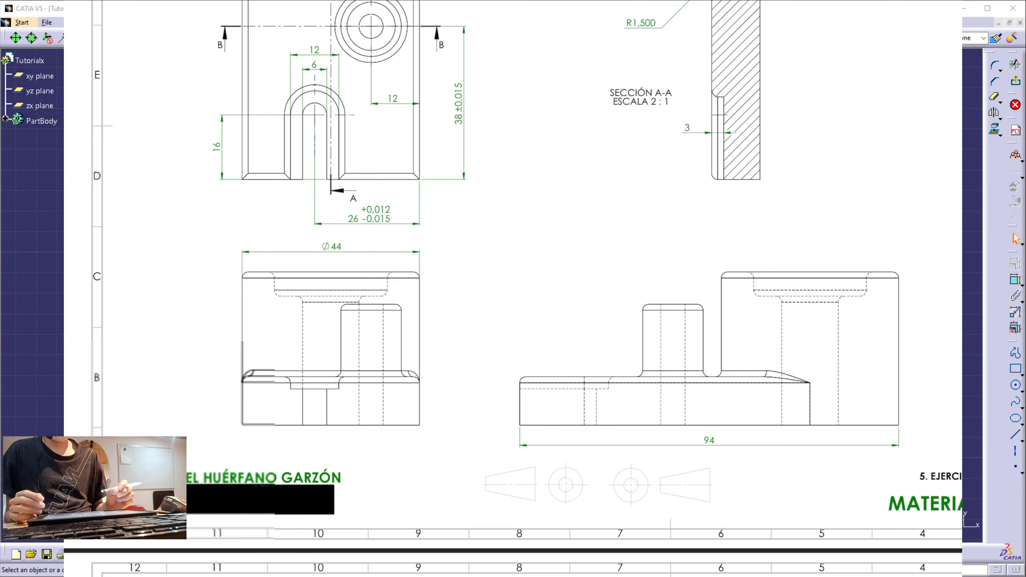
{"action": "mouse_move", "coordinate": [591, 464]}
{"action": "left_mouse_down"}
{"action": "mouse_move", "coordinate": [459, 505]}
{"action": "mouse_move", "coordinate": [601, 478]}
{"action": "mouse_move", "coordinate": [594, 463]}
{"action": "mouse_move", "coordinate": [632, 511]}
{"action": "mouse_move", "coordinate": [717, 457]}
{"action": "mouse_move", "coordinate": [586, 469]}
{"action": "left_mouse_up"}
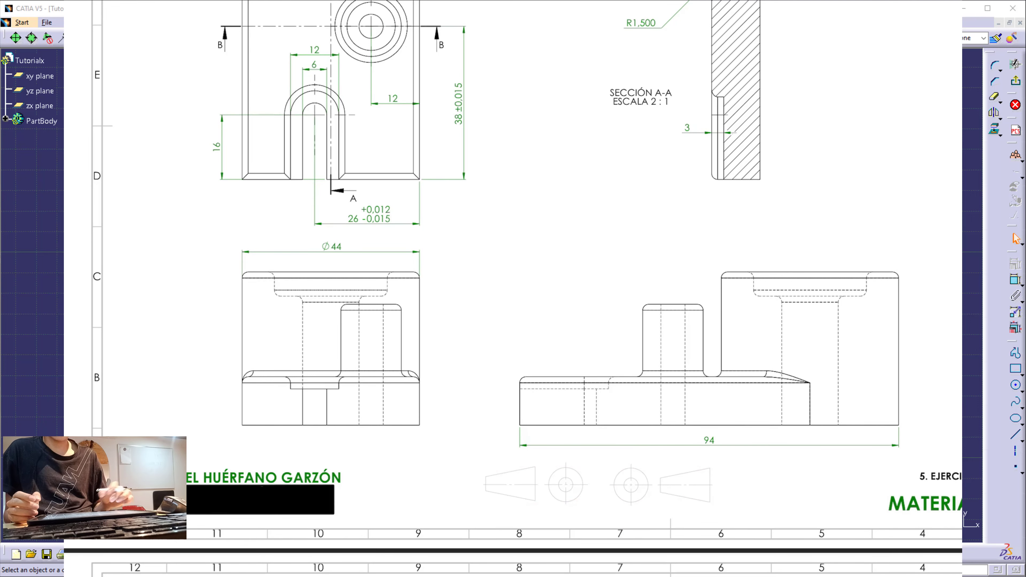
{"action": "scroll", "coordinate": [514, 288], "scroll_direction": "up", "scroll_amount": 2}
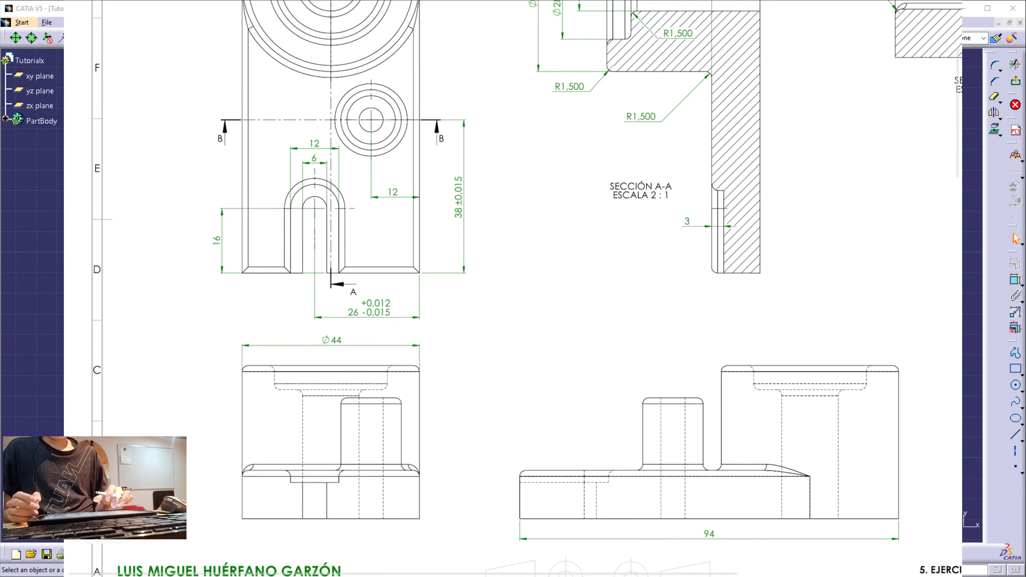
{"action": "left_click_drag", "start_coordinate": [325, 207], "coordinate": [394, 103]}
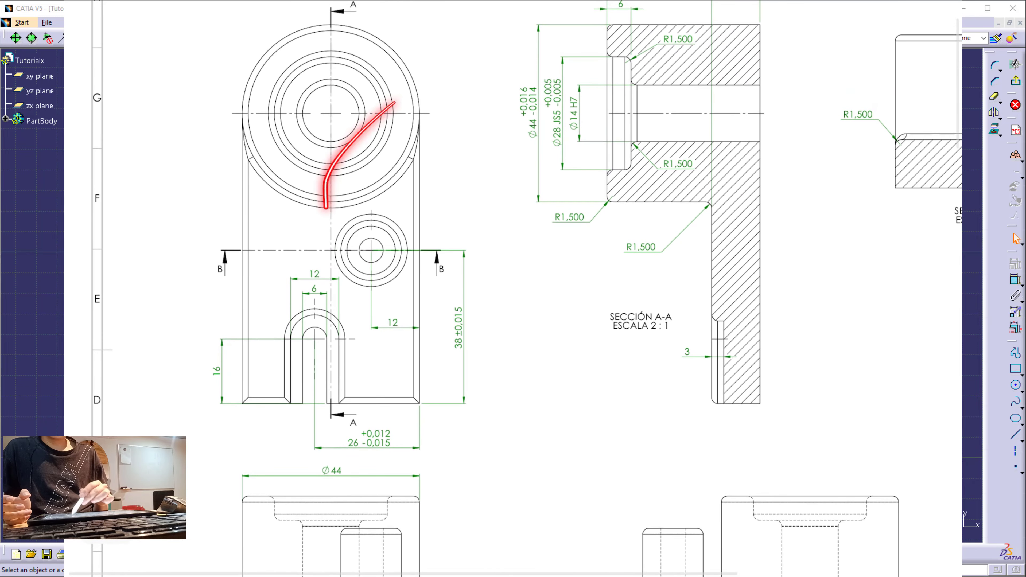
{"action": "left_click_drag", "start_coordinate": [339, 440], "coordinate": [375, 368]}
{"action": "left_click_drag", "start_coordinate": [720, 466], "coordinate": [802, 361]}
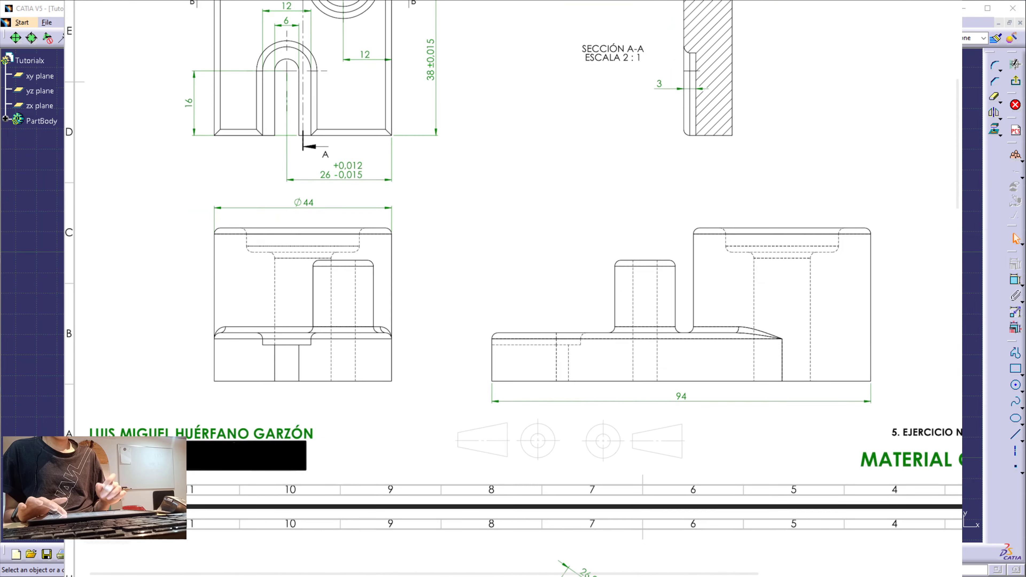
{"action": "mouse_move", "coordinate": [680, 431]}
{"action": "left_mouse_down"}
{"action": "mouse_move", "coordinate": [521, 477]}
{"action": "mouse_move", "coordinate": [695, 403]}
{"action": "left_mouse_up"}
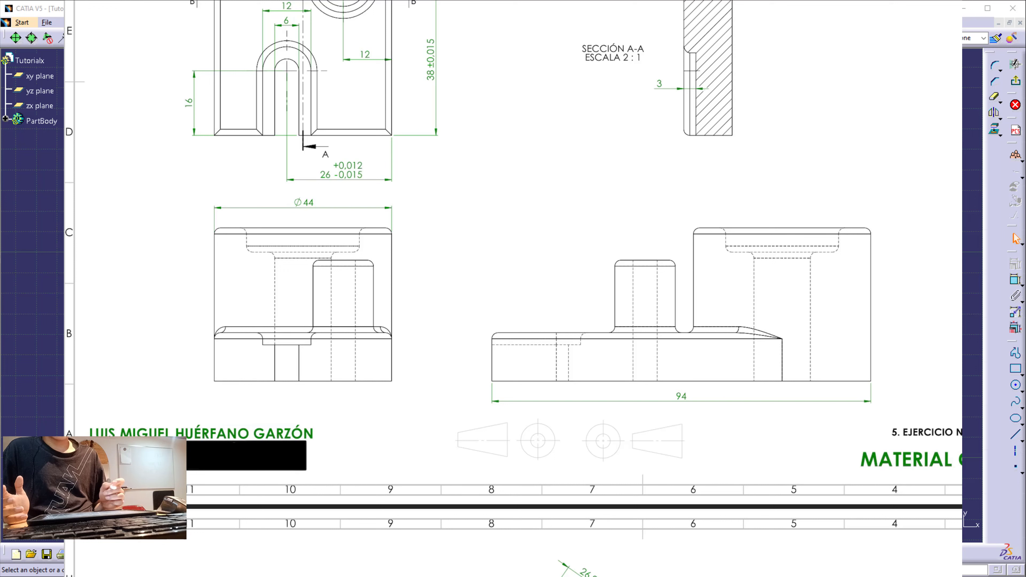
{"action": "mouse_move", "coordinate": [686, 418]}
{"action": "left_mouse_down"}
{"action": "mouse_move", "coordinate": [580, 423]}
{"action": "mouse_move", "coordinate": [704, 449]}
{"action": "mouse_move", "coordinate": [683, 418]}
{"action": "left_mouse_up"}
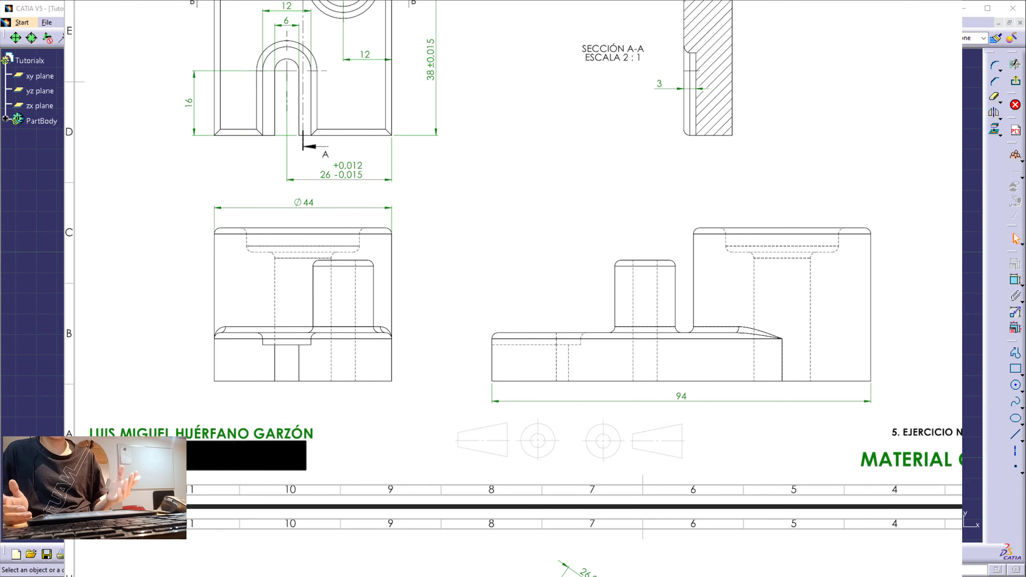
{"action": "scroll", "coordinate": [513, 283], "scroll_direction": "up", "scroll_amount": 5}
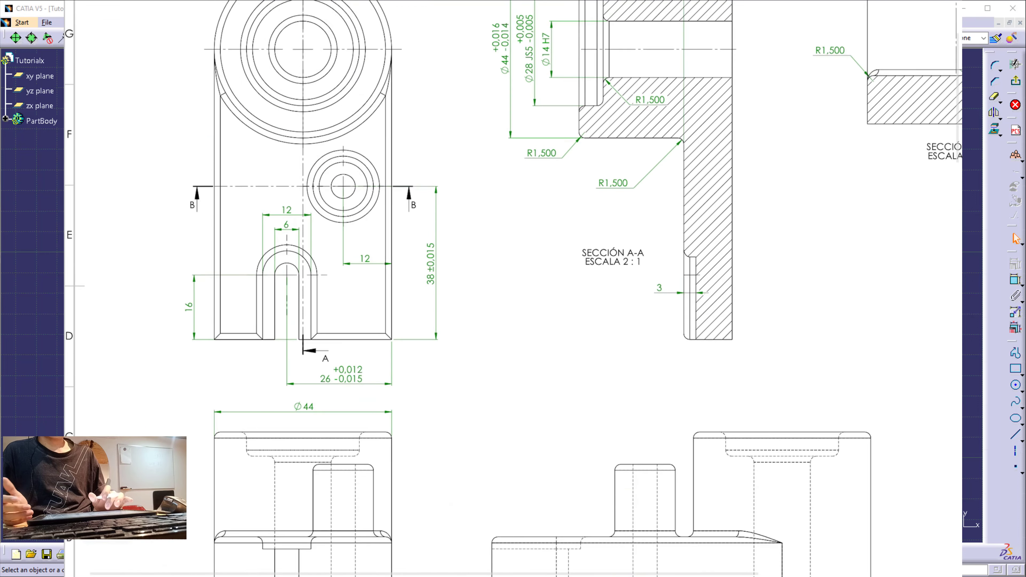
Zoom out until the whole sheet, including sections A-A and B-B and the isometric view, fits
{"action": "scroll", "coordinate": [513, 283], "scroll_direction": "down", "scroll_amount": 3}
{"action": "scroll", "coordinate": [514, 283], "scroll_direction": "down", "scroll_amount": 2, "text": "ctrl"}
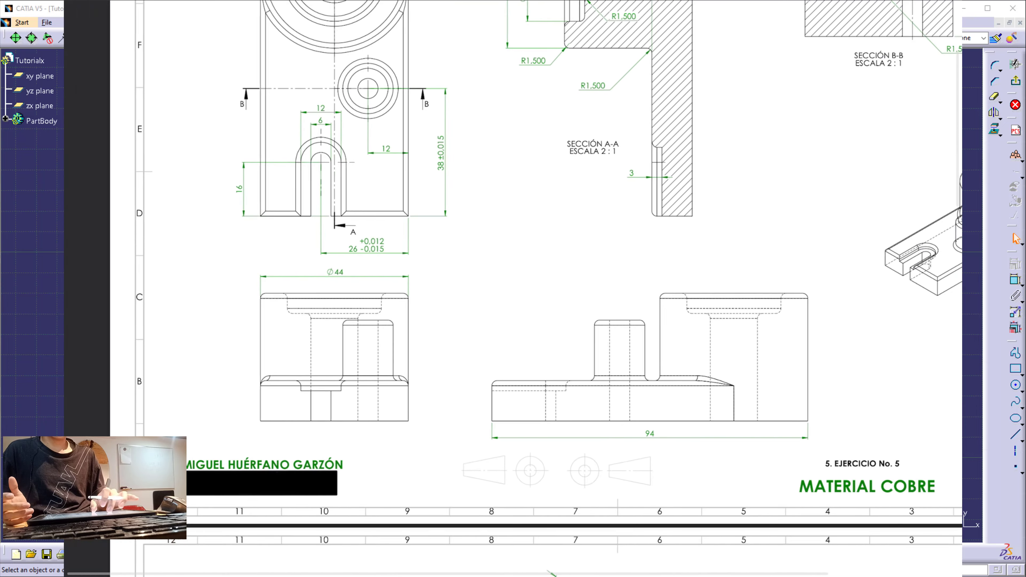
{"action": "scroll", "coordinate": [514, 283], "scroll_direction": "up", "scroll_amount": 3}
{"action": "scroll", "coordinate": [513, 283], "scroll_direction": "down", "scroll_amount": 2, "text": "ctrl"}
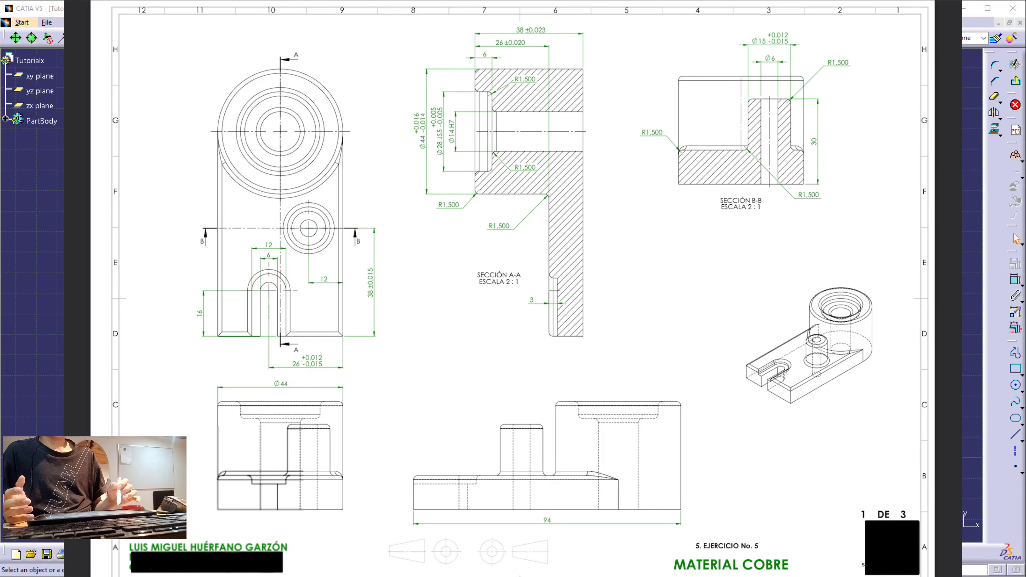
Circle the isometric view and link it to the front view with the 94 dimension
{"action": "mouse_move", "coordinate": [856, 269]}
{"action": "left_mouse_down"}
{"action": "mouse_move", "coordinate": [790, 420]}
{"action": "mouse_move", "coordinate": [817, 262]}
{"action": "left_mouse_up"}
{"action": "mouse_move", "coordinate": [669, 376]}
{"action": "left_mouse_down"}
{"action": "mouse_move", "coordinate": [646, 366]}
{"action": "mouse_move", "coordinate": [386, 531]}
{"action": "mouse_move", "coordinate": [694, 457]}
{"action": "left_mouse_up"}
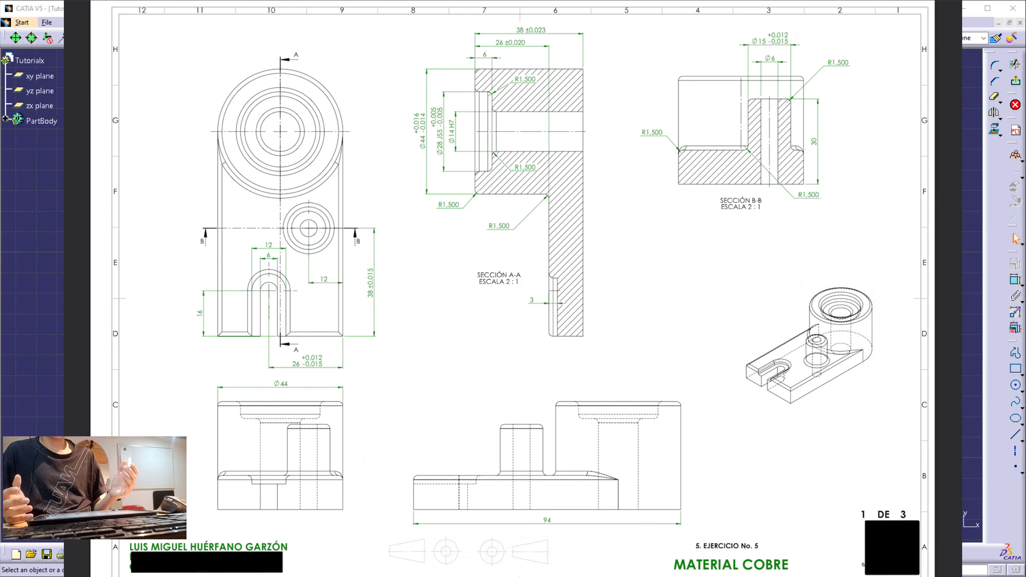
{"action": "mouse_move", "coordinate": [866, 270]}
{"action": "left_mouse_down"}
{"action": "mouse_move", "coordinate": [755, 409]}
{"action": "mouse_move", "coordinate": [853, 279]}
{"action": "left_mouse_up"}
{"action": "mouse_move", "coordinate": [665, 377]}
{"action": "left_mouse_down"}
{"action": "mouse_move", "coordinate": [538, 372]}
{"action": "mouse_move", "coordinate": [655, 536]}
{"action": "mouse_move", "coordinate": [630, 372]}
{"action": "left_mouse_up"}
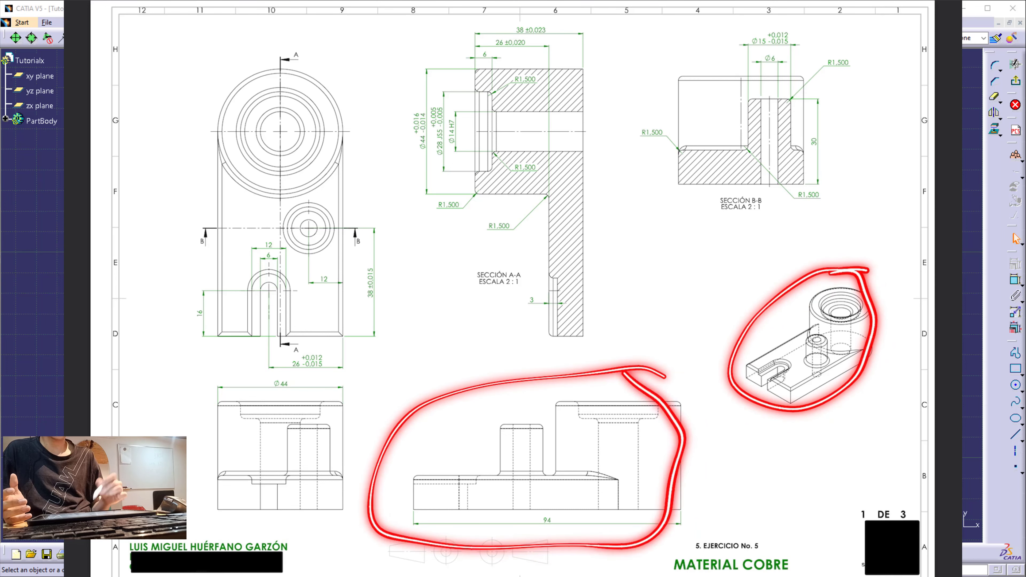
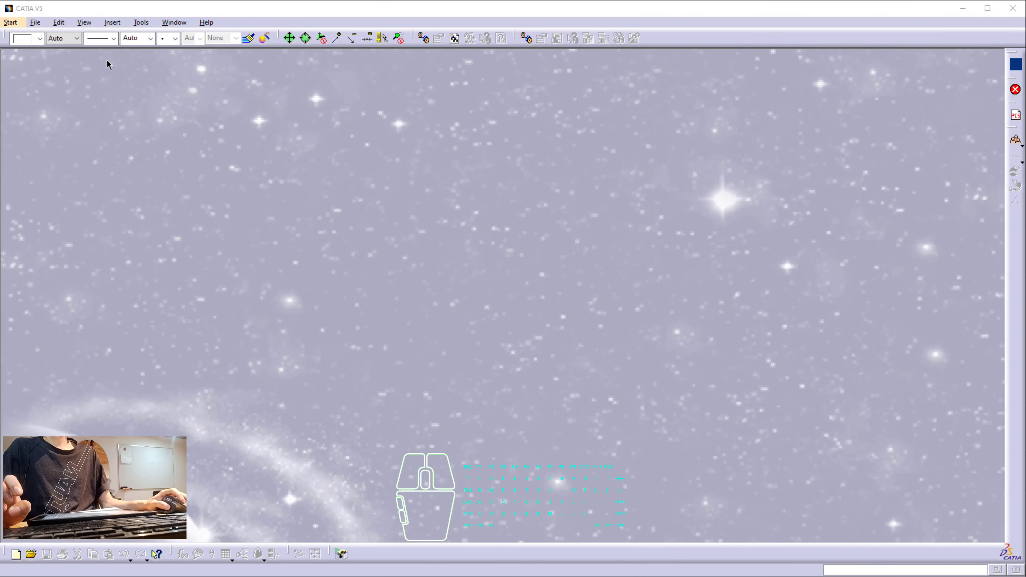
Create a new Part document named Tutorials with xy, yz, zx planes and PartBody
{"action": "left_click", "coordinate": [39, 23]}
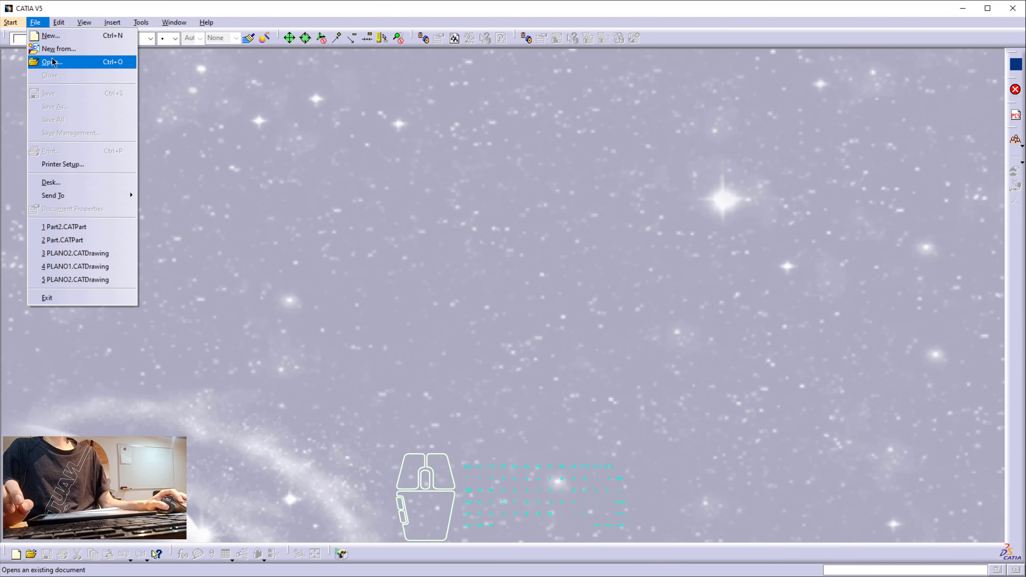
{"action": "left_click", "coordinate": [62, 35]}
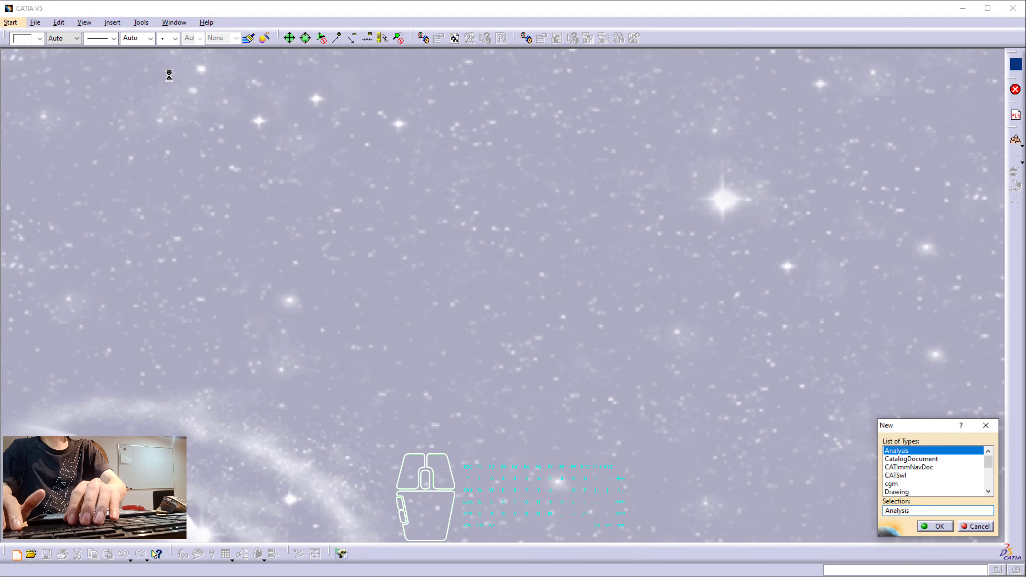
{"action": "type", "text": "Pa"}
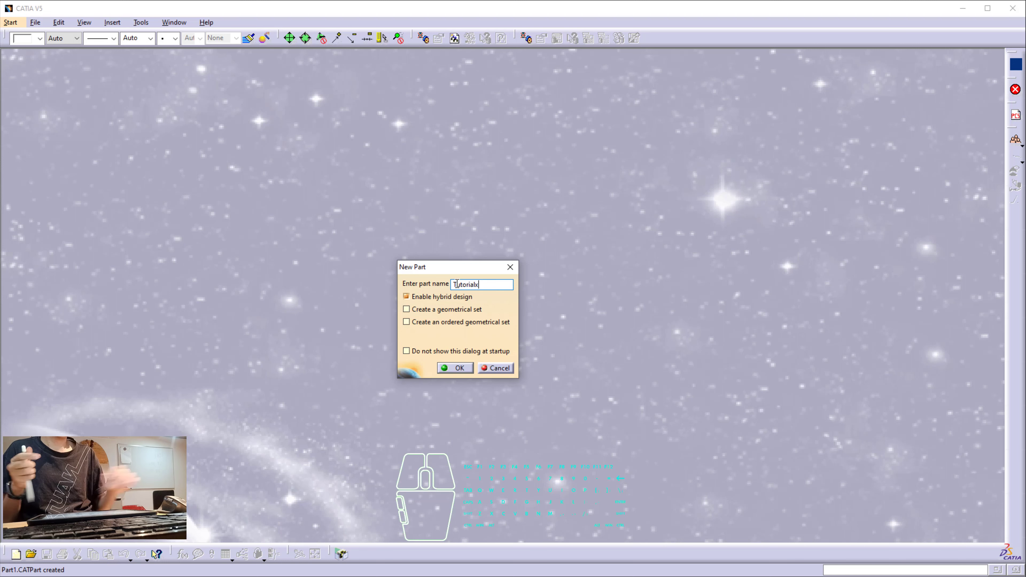
{"action": "left_click", "coordinate": [455, 367]}
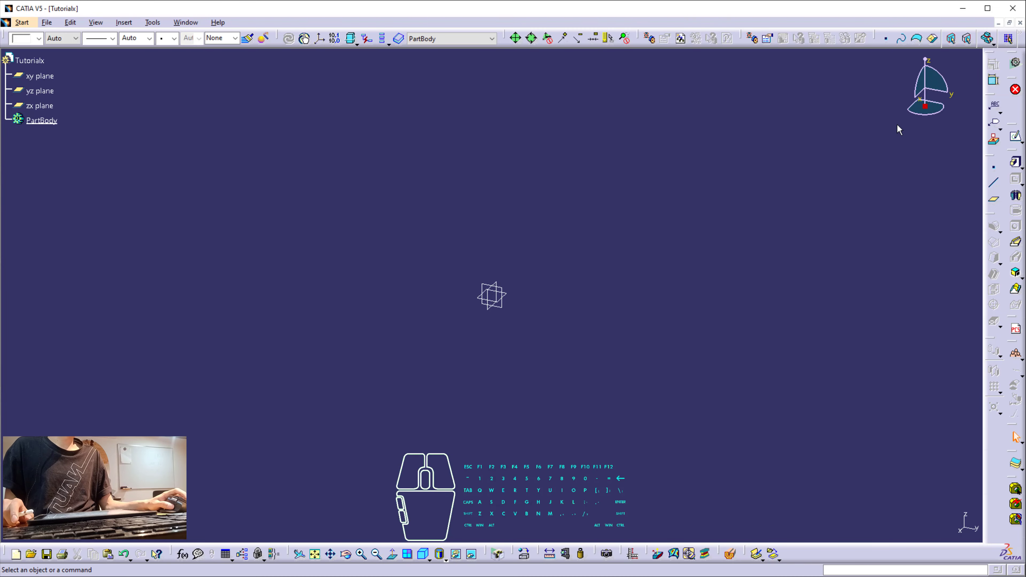
{"action": "left_click", "coordinate": [1013, 141]}
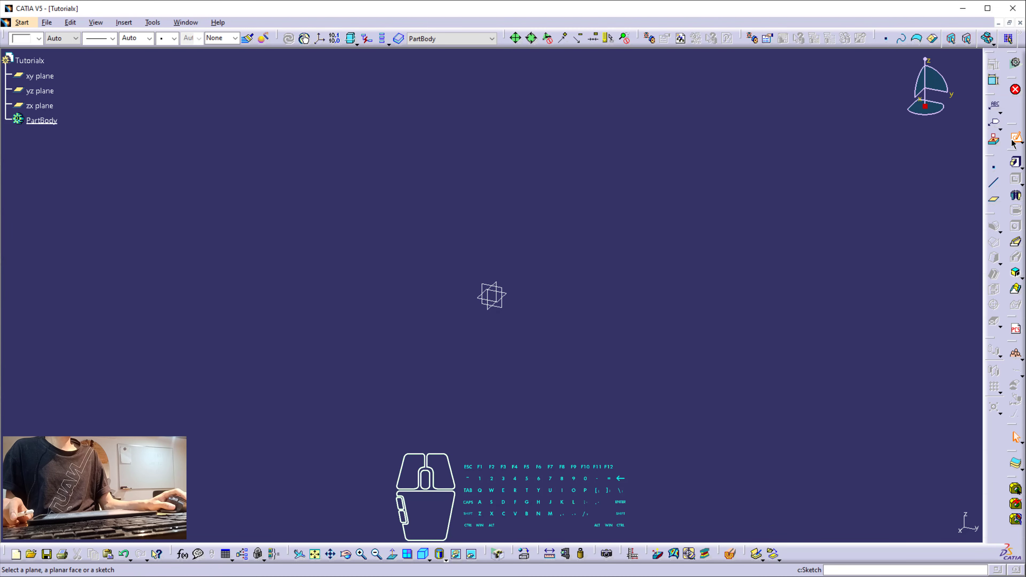
Open a sketch on the xy plane and bring up the reference drawing
{"action": "left_click", "coordinate": [508, 294]}
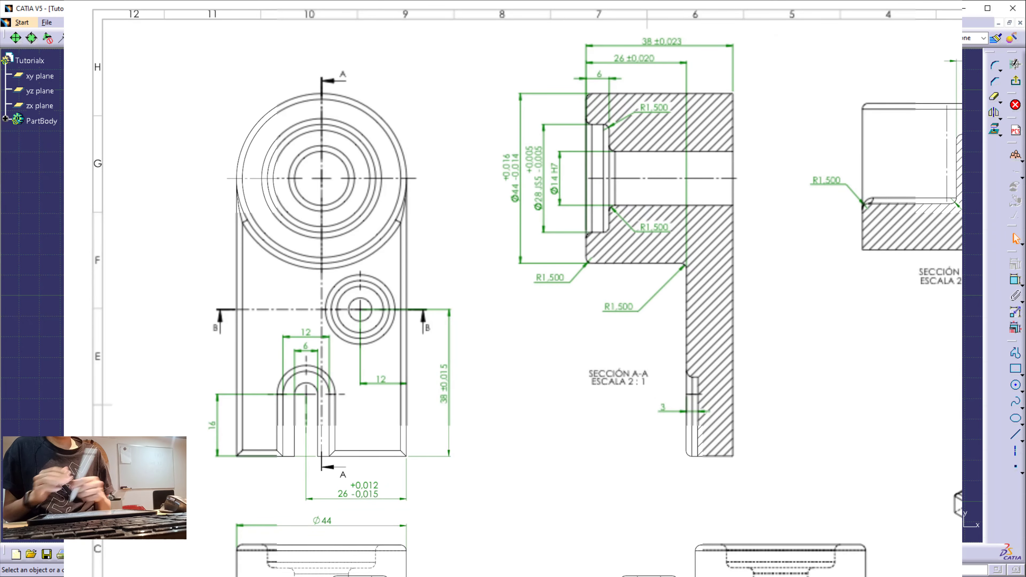
{"action": "mouse_move", "coordinate": [227, 424]}
{"action": "left_mouse_down"}
{"action": "mouse_move", "coordinate": [232, 305]}
{"action": "mouse_move", "coordinate": [328, 73]}
{"action": "mouse_move", "coordinate": [384, 315]}
{"action": "mouse_move", "coordinate": [389, 416]}
{"action": "mouse_move", "coordinate": [309, 345]}
{"action": "mouse_move", "coordinate": [276, 416]}
{"action": "mouse_move", "coordinate": [227, 424]}
{"action": "left_mouse_up"}
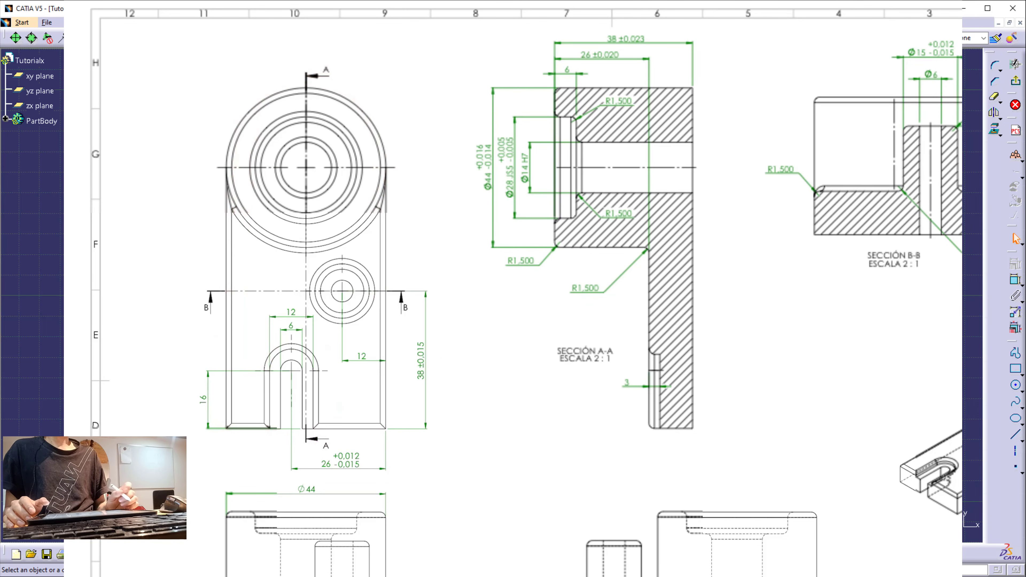
{"action": "scroll", "coordinate": [513, 289], "scroll_direction": "down", "scroll_amount": 1}
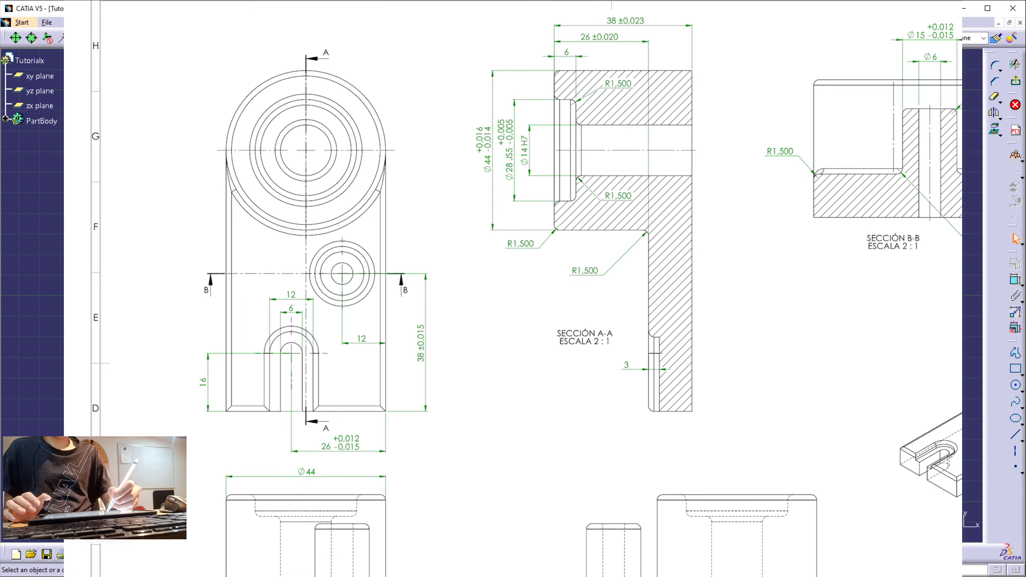
Mark the counterbore, large top circle, boss circle, slot and boss fillet on the drawing
{"action": "mouse_move", "coordinate": [644, 72]}
{"action": "left_mouse_down"}
{"action": "mouse_move", "coordinate": [555, 208]}
{"action": "mouse_move", "coordinate": [649, 202]}
{"action": "mouse_move", "coordinate": [643, 57]}
{"action": "mouse_move", "coordinate": [607, 64]}
{"action": "left_mouse_up"}
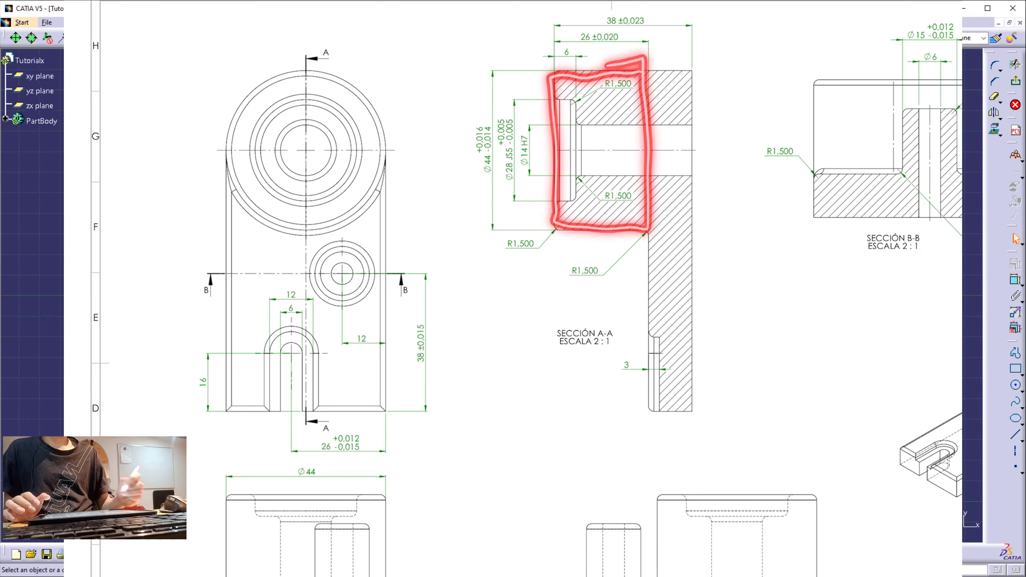
{"action": "mouse_move", "coordinate": [337, 83]}
{"action": "left_mouse_down"}
{"action": "mouse_move", "coordinate": [280, 73]}
{"action": "mouse_move", "coordinate": [354, 190]}
{"action": "mouse_move", "coordinate": [308, 80]}
{"action": "left_mouse_up"}
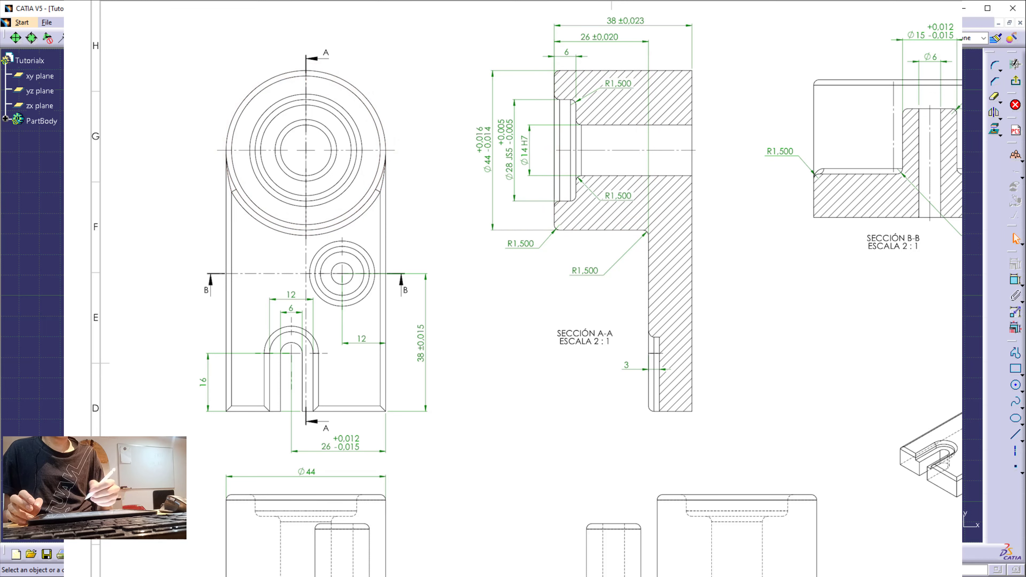
{"action": "mouse_move", "coordinate": [352, 241]}
{"action": "left_mouse_down"}
{"action": "mouse_move", "coordinate": [317, 306]}
{"action": "mouse_move", "coordinate": [334, 255]}
{"action": "left_mouse_up"}
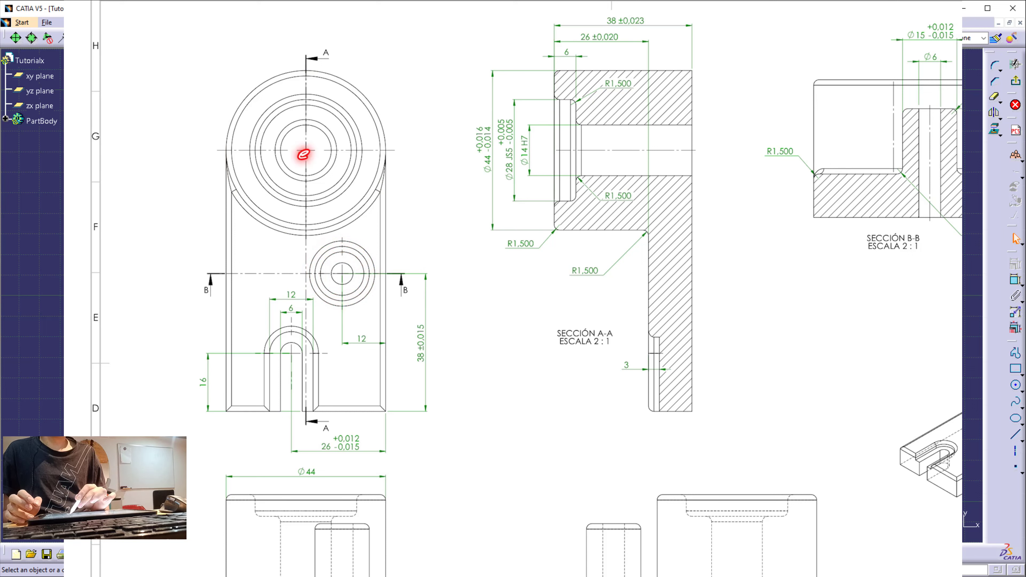
{"action": "left_click_drag", "start_coordinate": [304, 155], "coordinate": [304, 190]}
{"action": "left_click_drag", "start_coordinate": [282, 144], "coordinate": [342, 142]}
{"action": "mouse_move", "coordinate": [350, 249]}
{"action": "left_mouse_down"}
{"action": "mouse_move", "coordinate": [349, 299]}
{"action": "mouse_move", "coordinate": [378, 257]}
{"action": "left_mouse_up"}
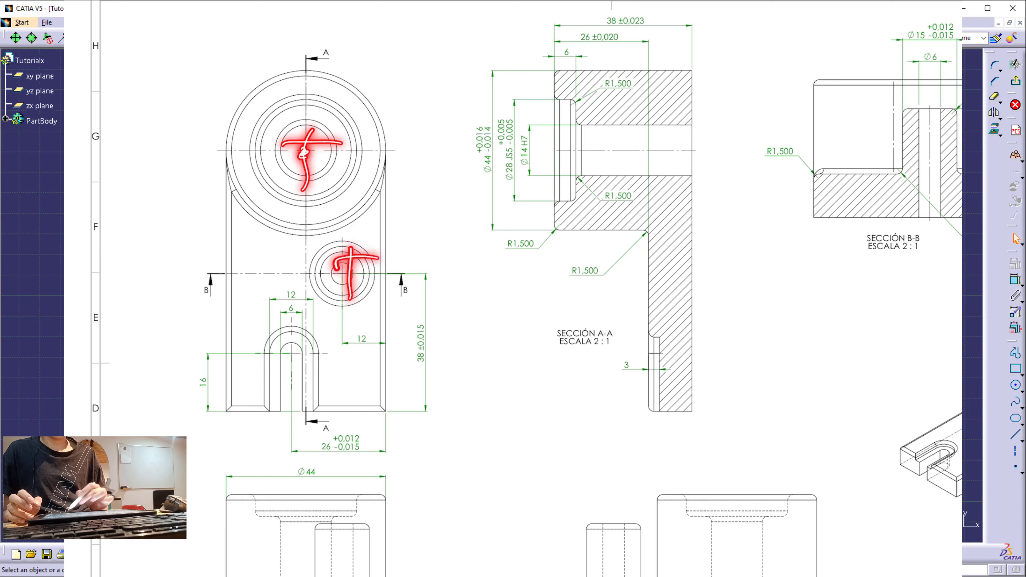
{"action": "mouse_move", "coordinate": [278, 404]}
{"action": "left_mouse_down"}
{"action": "mouse_move", "coordinate": [294, 346]}
{"action": "mouse_move", "coordinate": [305, 411]}
{"action": "left_mouse_up"}
{"action": "left_click_drag", "start_coordinate": [292, 366], "coordinate": [294, 406]}
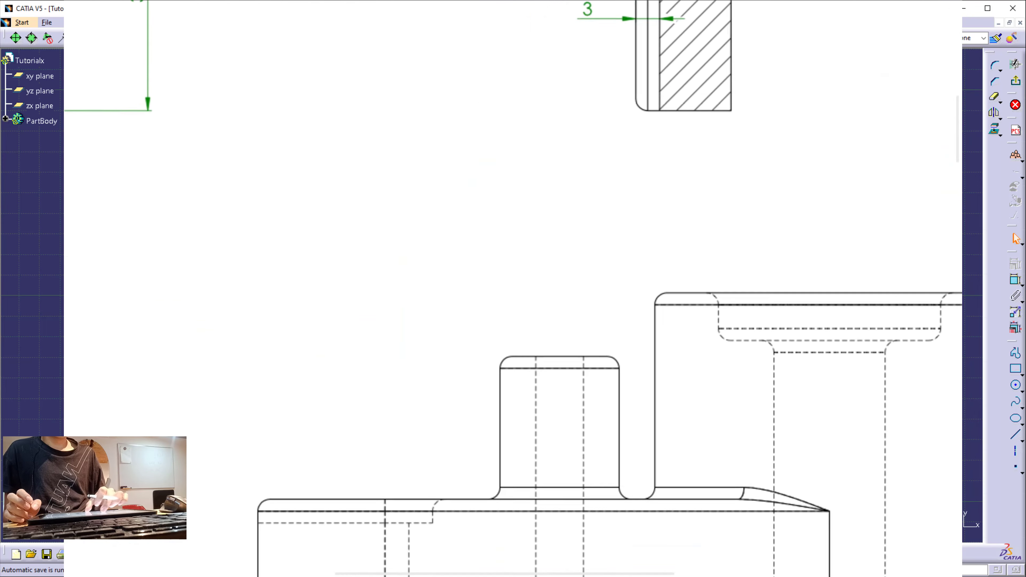
{"action": "mouse_move", "coordinate": [477, 287]}
{"action": "left_mouse_down"}
{"action": "mouse_move", "coordinate": [461, 292]}
{"action": "mouse_move", "coordinate": [480, 286]}
{"action": "left_mouse_up"}
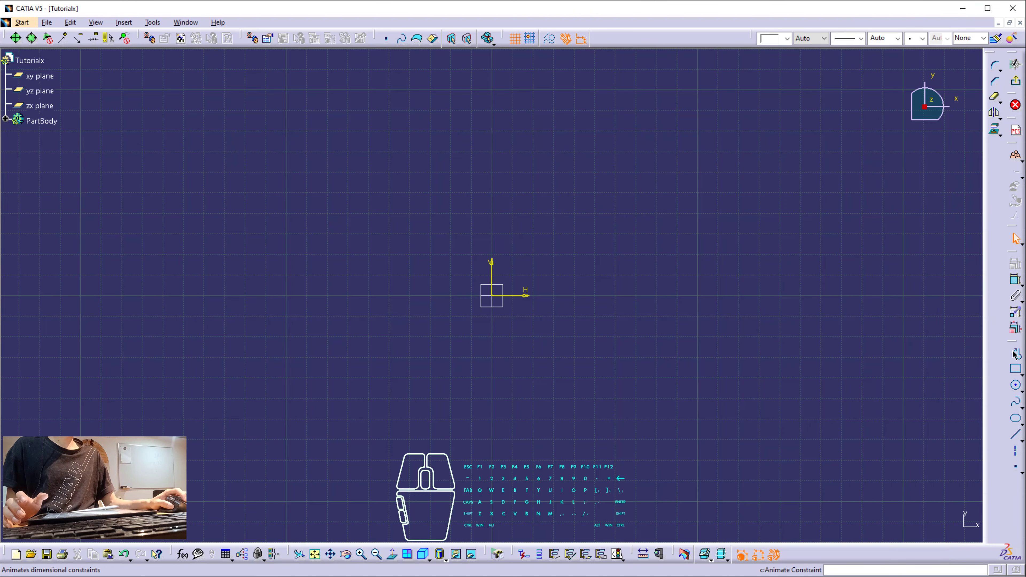
Draw the left side up from the origin, a semicircular top arc, and the right side down
{"action": "left_click", "coordinate": [1014, 353]}
{"action": "mouse_move", "coordinate": [557, 261]}
{"action": "middle_mouse_down"}
{"action": "mouse_move", "coordinate": [517, 296]}
{"action": "mouse_move", "coordinate": [431, 343]}
{"action": "middle_mouse_up"}
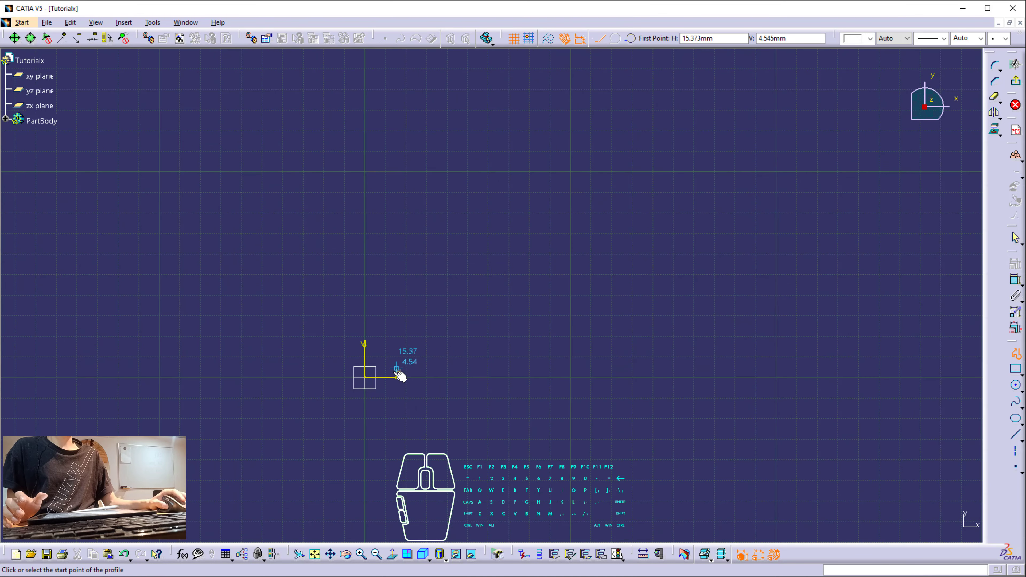
{"action": "left_click", "coordinate": [364, 378]}
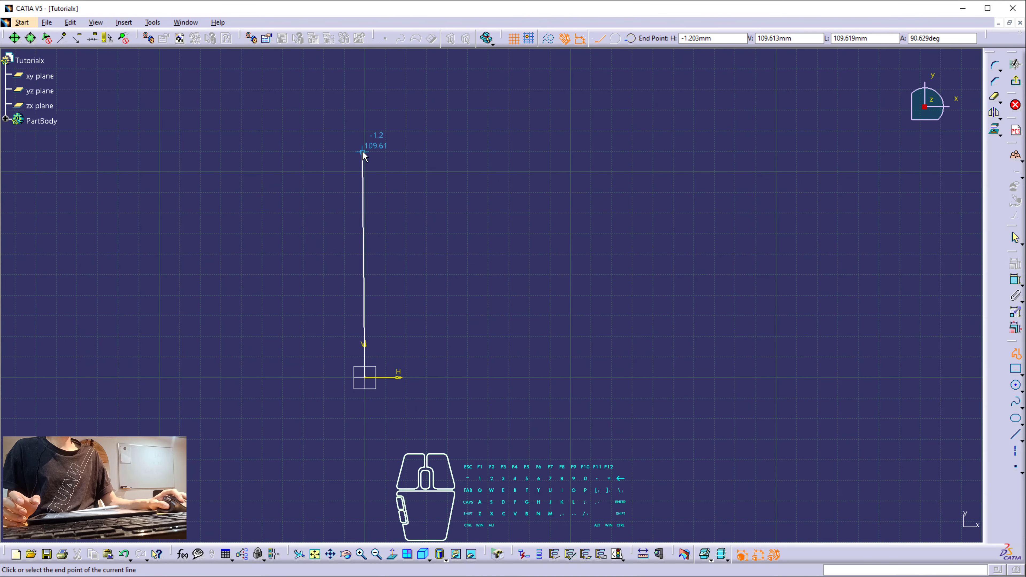
{"action": "left_click_drag", "start_coordinate": [362, 152], "coordinate": [478, 166]}
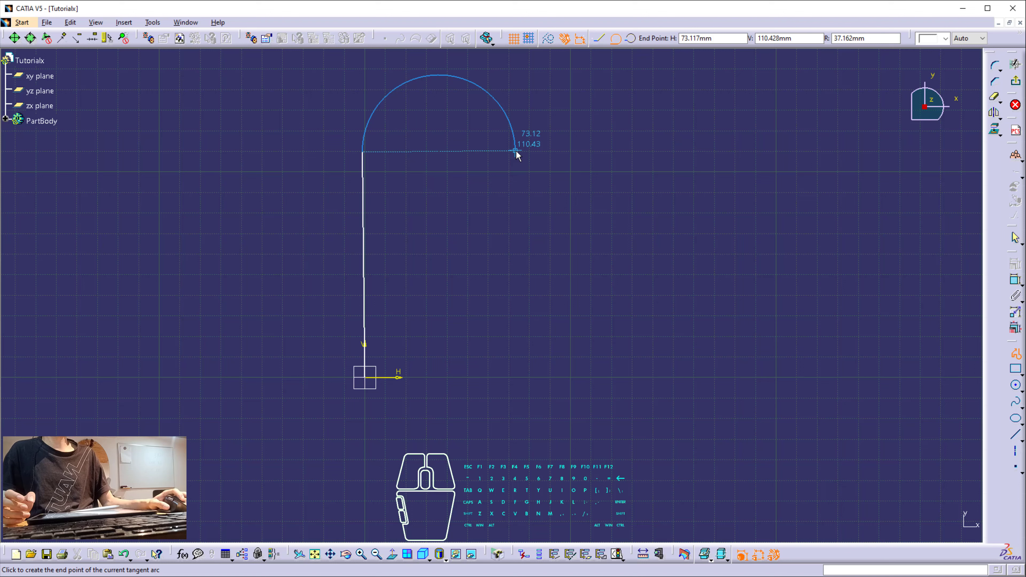
{"action": "left_click", "coordinate": [516, 152]}
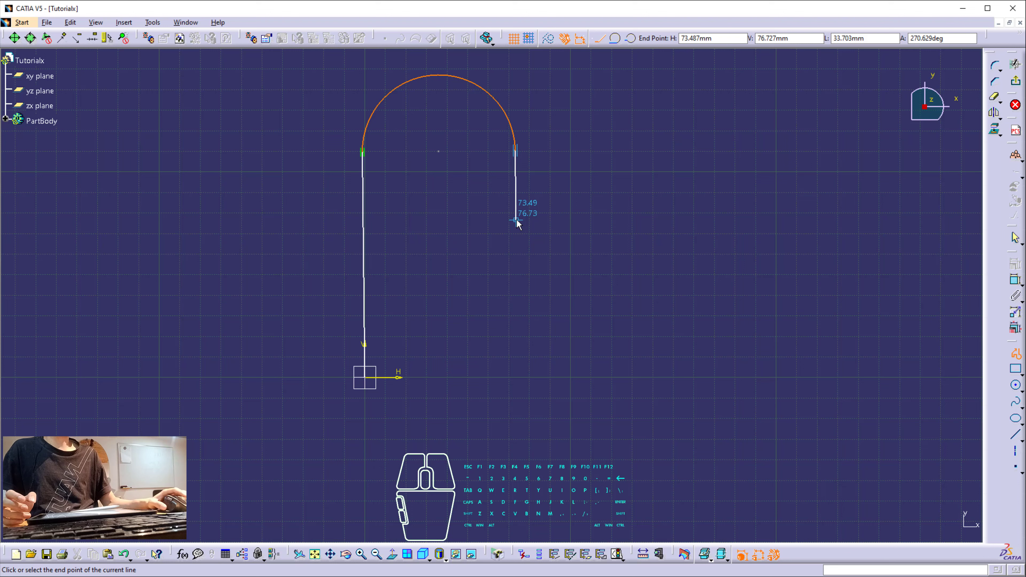
{"action": "key", "text": "ctrl+z"}
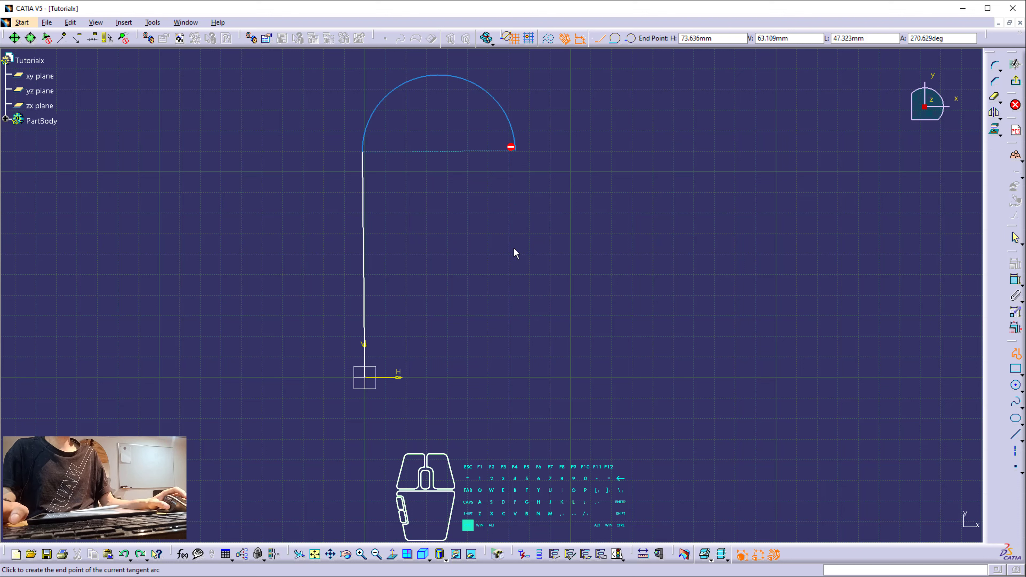
{"action": "key", "text": "ctrl+z"}
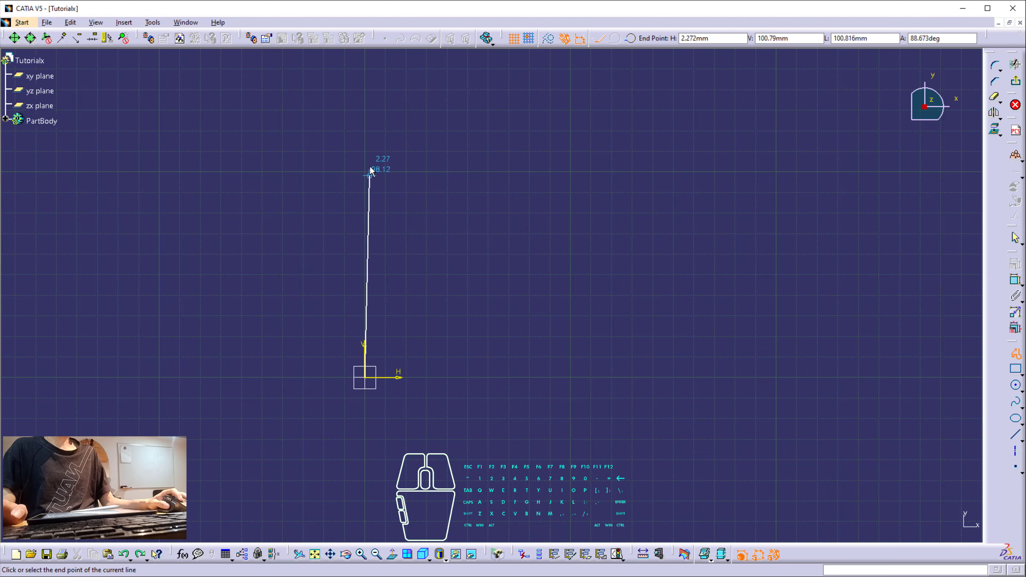
{"action": "left_click", "coordinate": [365, 145]}
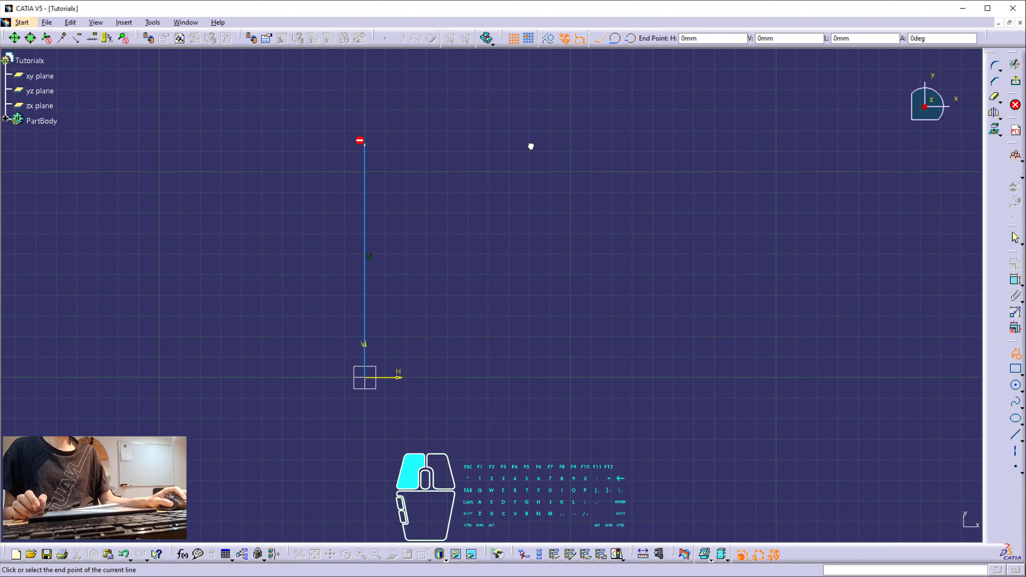
{"action": "left_click_drag", "start_coordinate": [531, 146], "coordinate": [531, 146]}
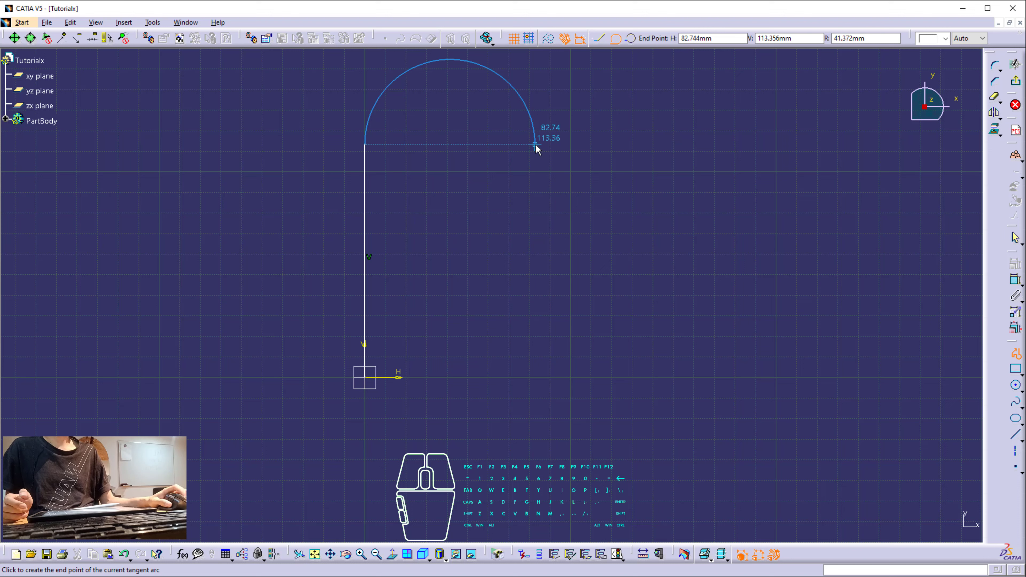
{"action": "left_click", "coordinate": [536, 145]}
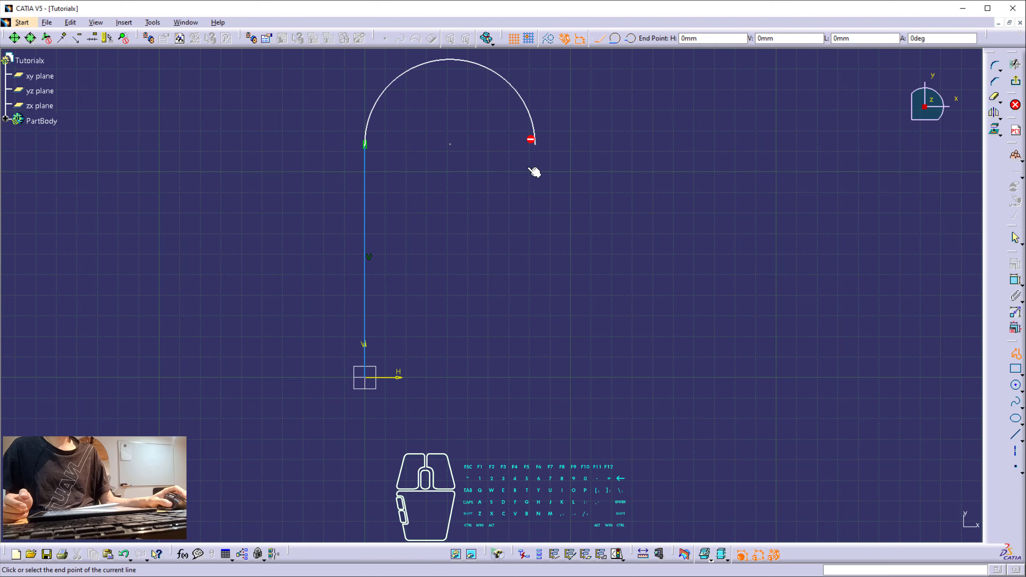
{"action": "left_click", "coordinate": [535, 378]}
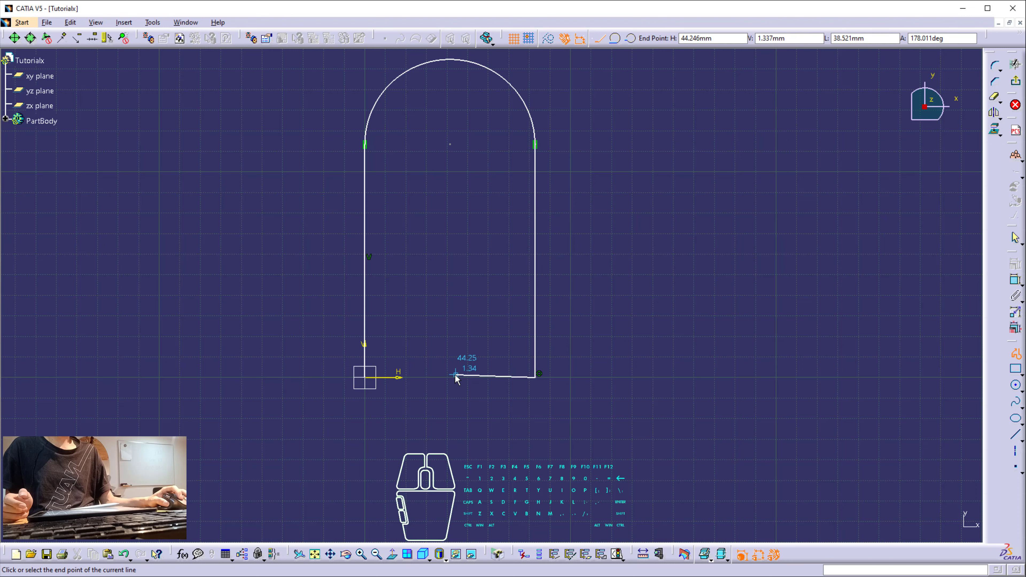
Add the base line with a round-topped slot and close the profile at the origin
{"action": "left_click", "coordinate": [445, 378]}
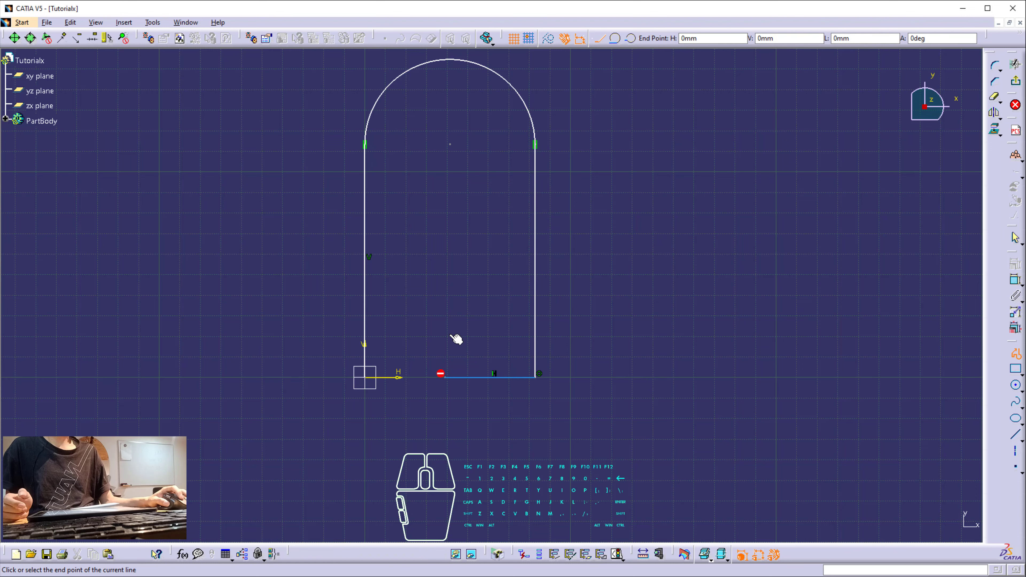
{"action": "mouse_move", "coordinate": [445, 320]}
{"action": "left_mouse_down"}
{"action": "mouse_move", "coordinate": [427, 298]}
{"action": "mouse_move", "coordinate": [428, 319]}
{"action": "left_mouse_up"}
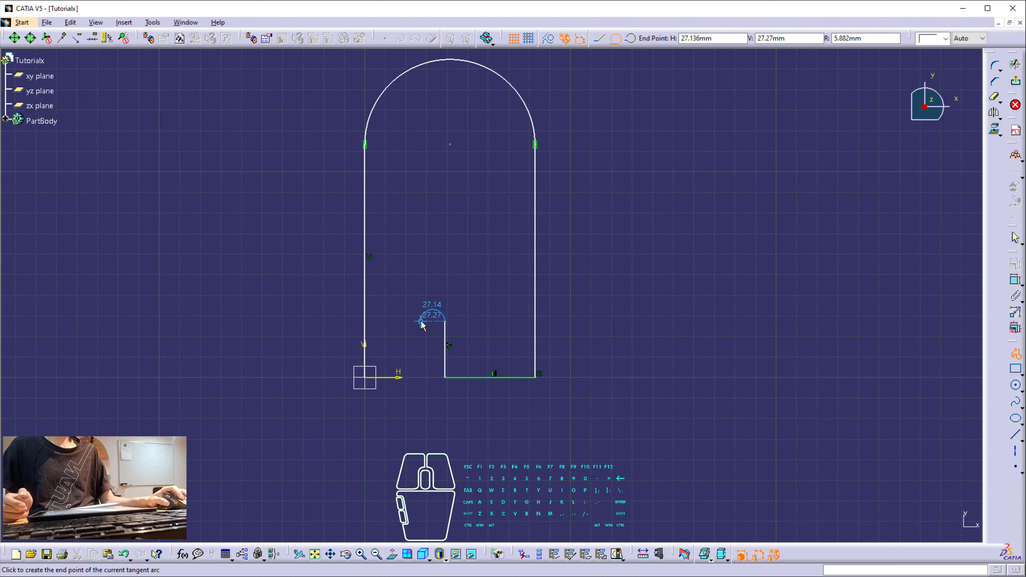
{"action": "left_click", "coordinate": [421, 322]}
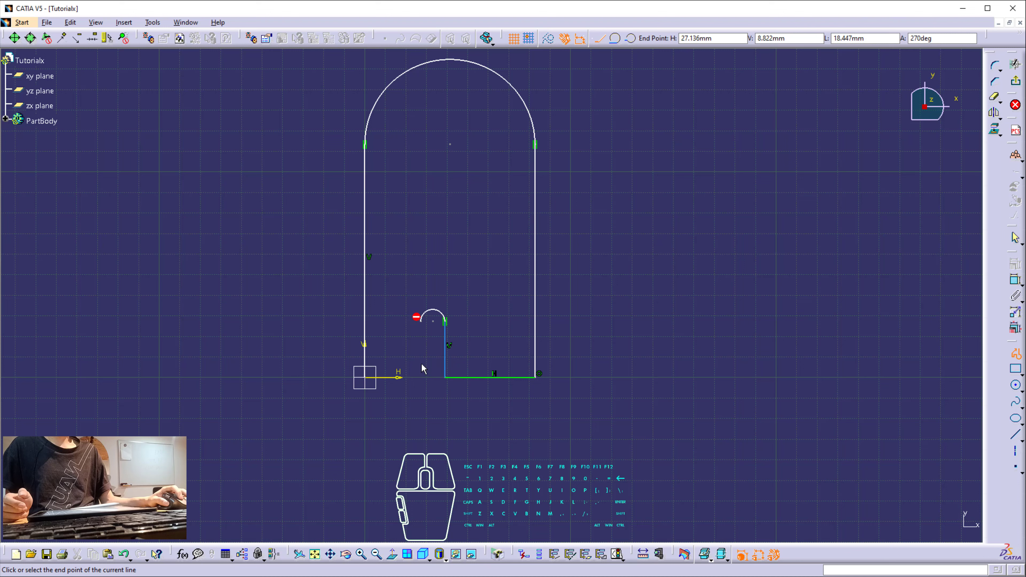
{"action": "left_click", "coordinate": [413, 381]}
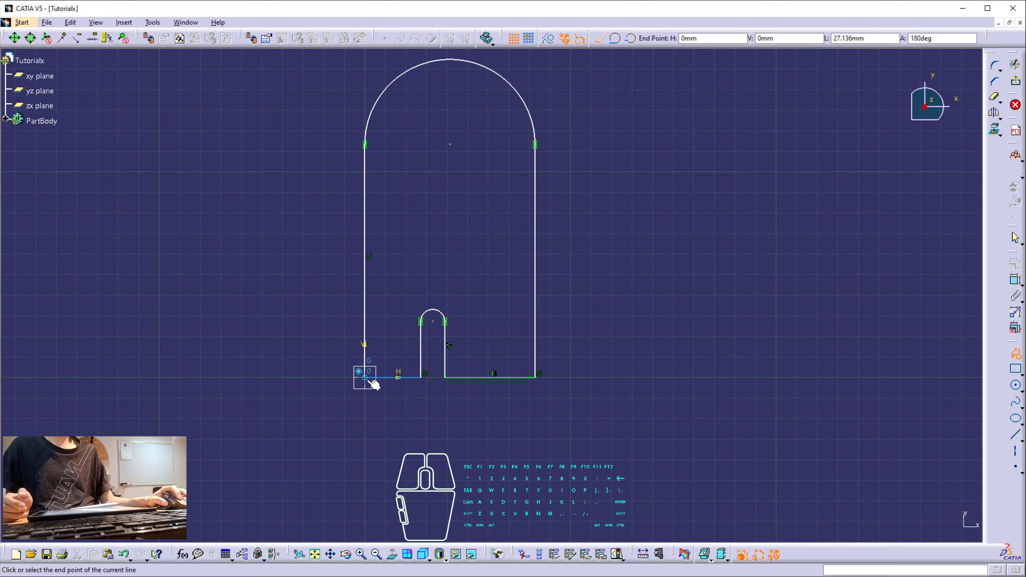
{"action": "left_click", "coordinate": [373, 383]}
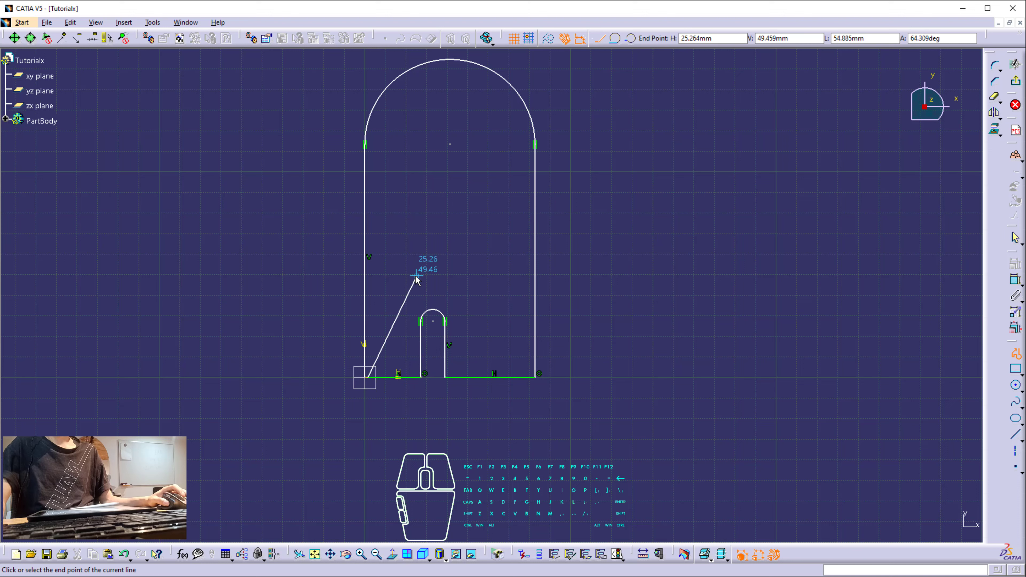
{"action": "key", "text": "Escape"}
{"action": "left_click", "coordinate": [392, 286]}
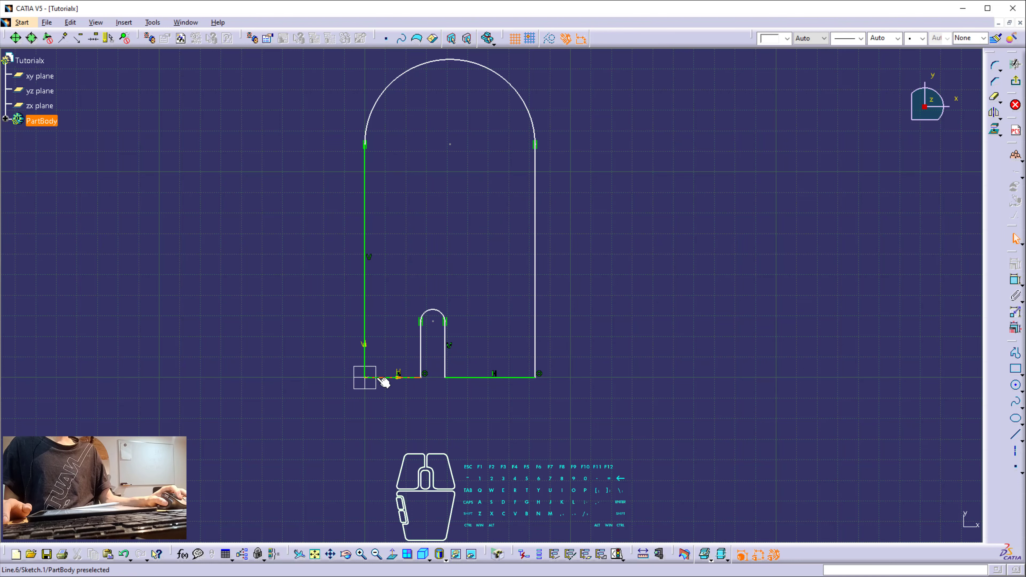
Make the profile's lower-left endpoint coincide with the sketch origin
{"action": "mouse_move", "coordinate": [392, 435]}
{"action": "middle_mouse_down"}
{"action": "mouse_move", "coordinate": [414, 358]}
{"action": "mouse_move", "coordinate": [470, 317]}
{"action": "middle_mouse_up"}
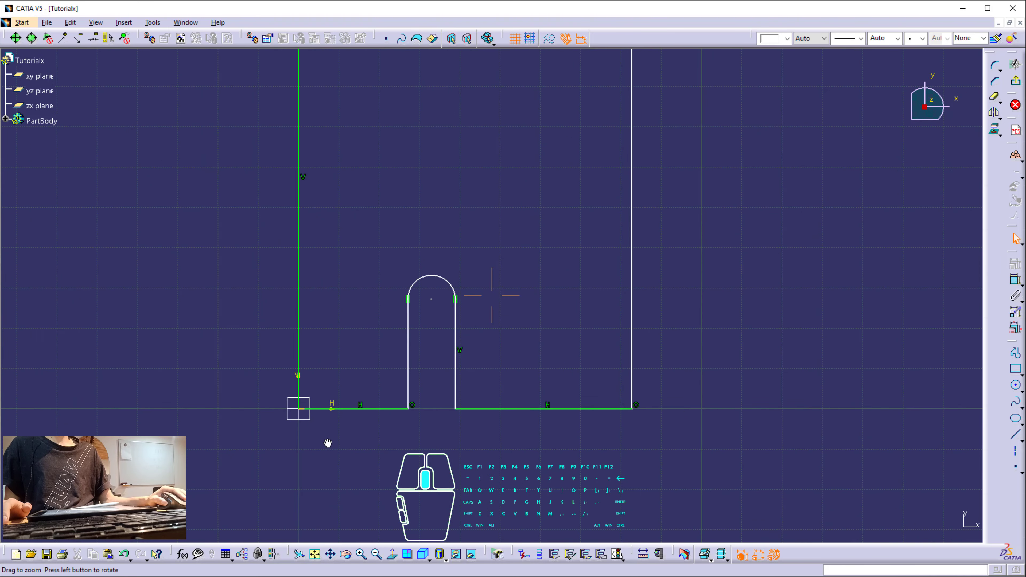
{"action": "mouse_move", "coordinate": [328, 443]}
{"action": "middle_mouse_down"}
{"action": "mouse_move", "coordinate": [381, 357]}
{"action": "mouse_move", "coordinate": [239, 436]}
{"action": "middle_mouse_up"}
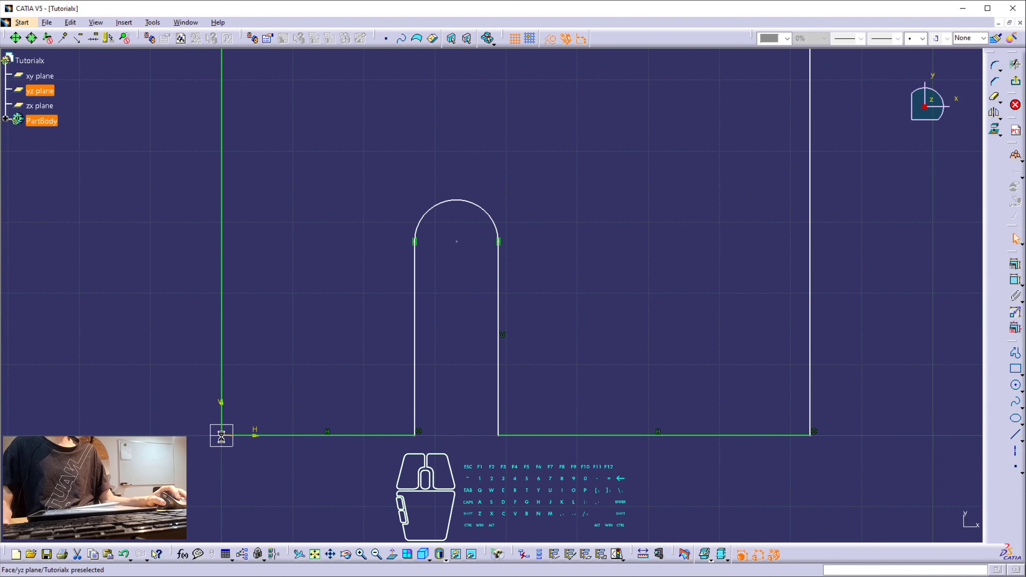
{"action": "left_click", "coordinate": [225, 439]}
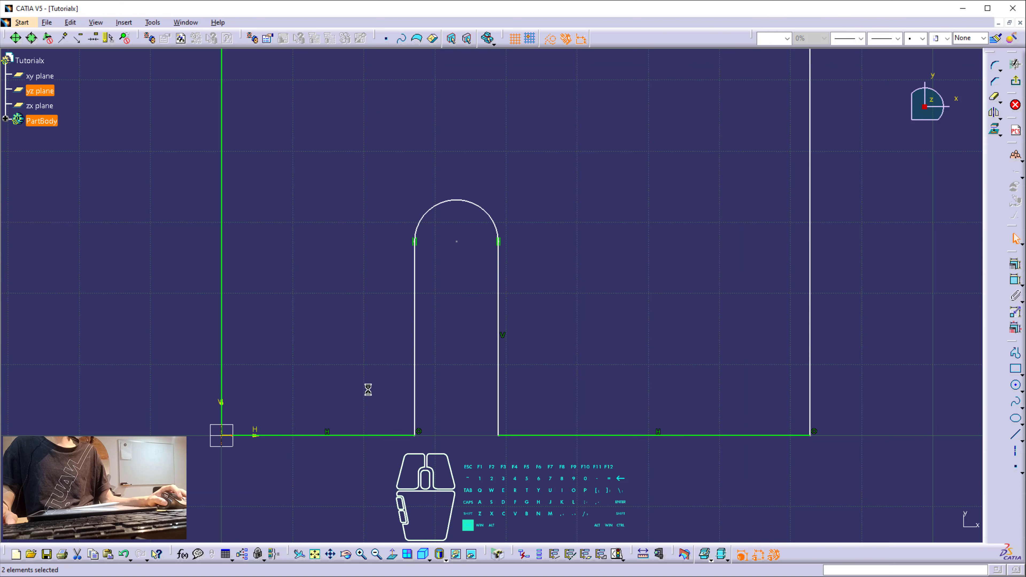
{"action": "left_click", "coordinate": [233, 422]}
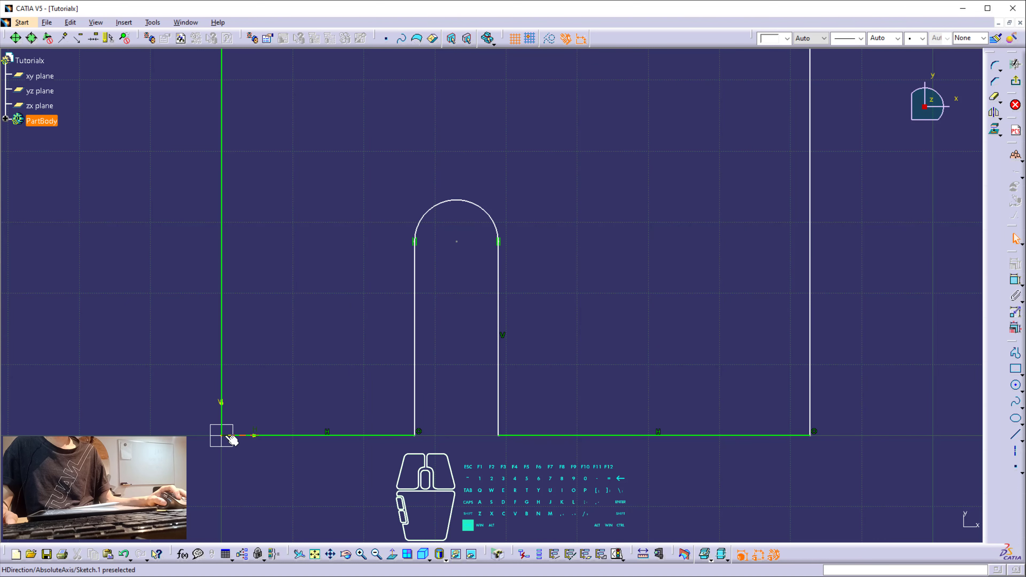
{"action": "left_click", "coordinate": [232, 437]}
{"action": "left_click", "coordinate": [242, 431], "text": "ctrl"}
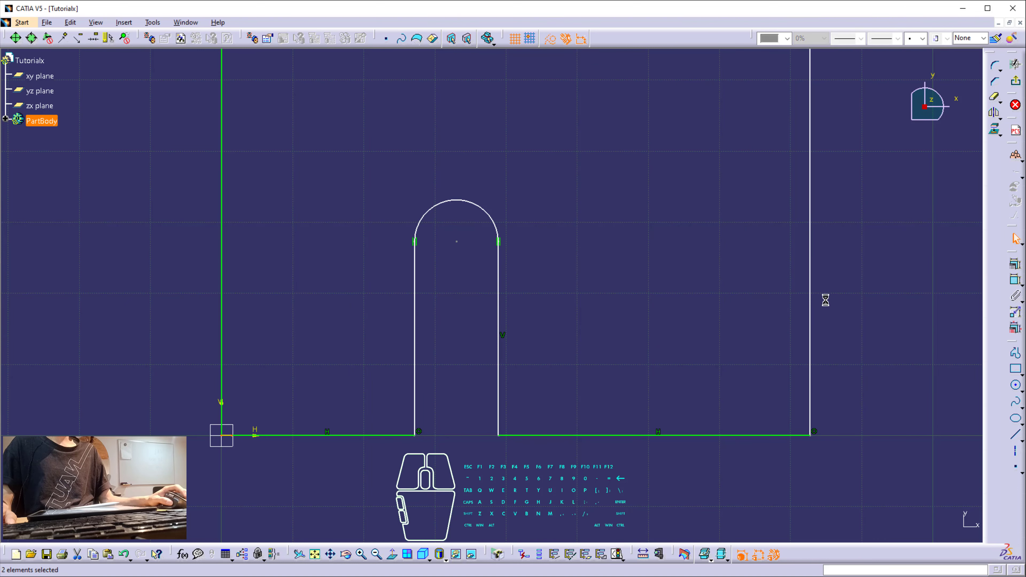
{"action": "left_click", "coordinate": [1016, 265]}
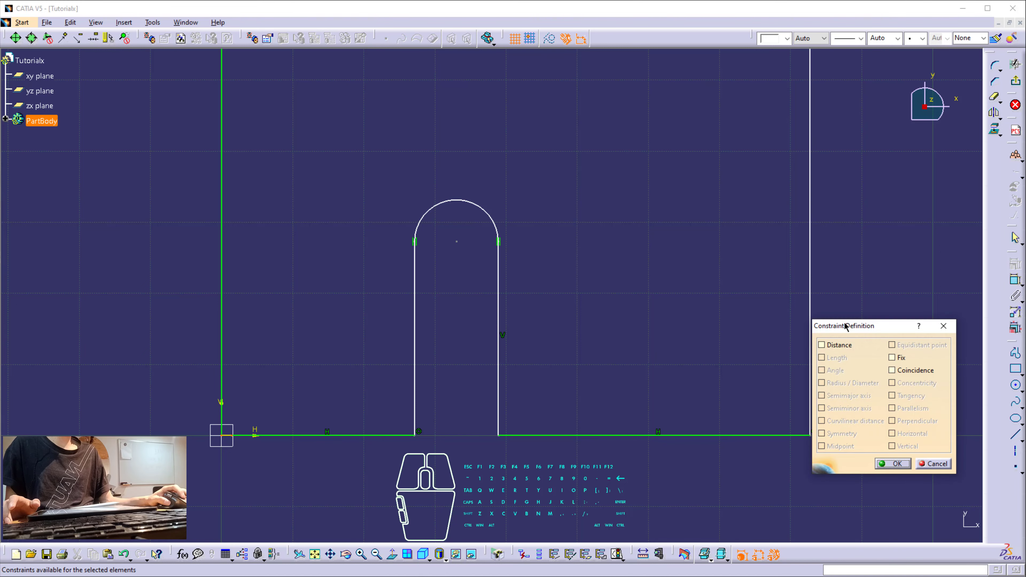
{"action": "left_click", "coordinate": [908, 370]}
{"action": "left_click", "coordinate": [894, 464]}
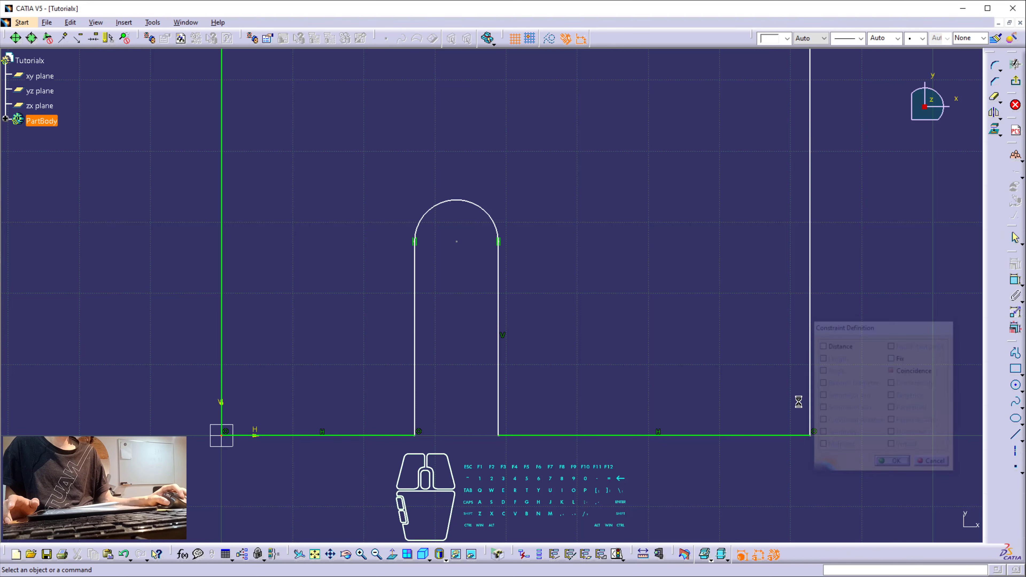
Dimension the large top arc's radius and the 113.356 right edge length
{"action": "middle_click_drag", "start_coordinate": [569, 281], "coordinate": [574, 465]}
{"action": "middle_click_drag", "start_coordinate": [574, 196], "coordinate": [546, 294]}
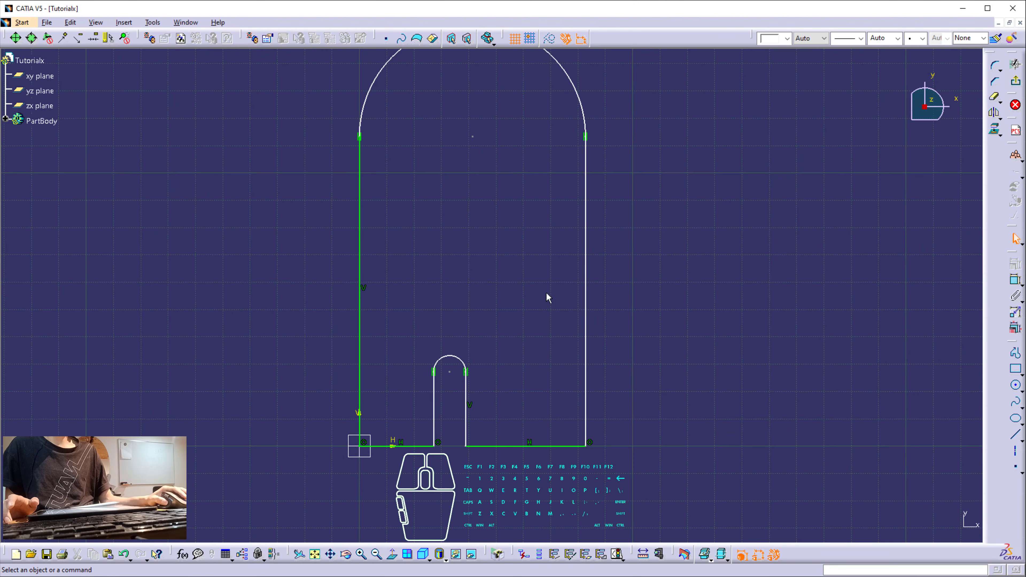
{"action": "mouse_move", "coordinate": [485, 175]}
{"action": "middle_mouse_down"}
{"action": "mouse_move", "coordinate": [486, 210]}
{"action": "mouse_move", "coordinate": [459, 242]}
{"action": "middle_mouse_up"}
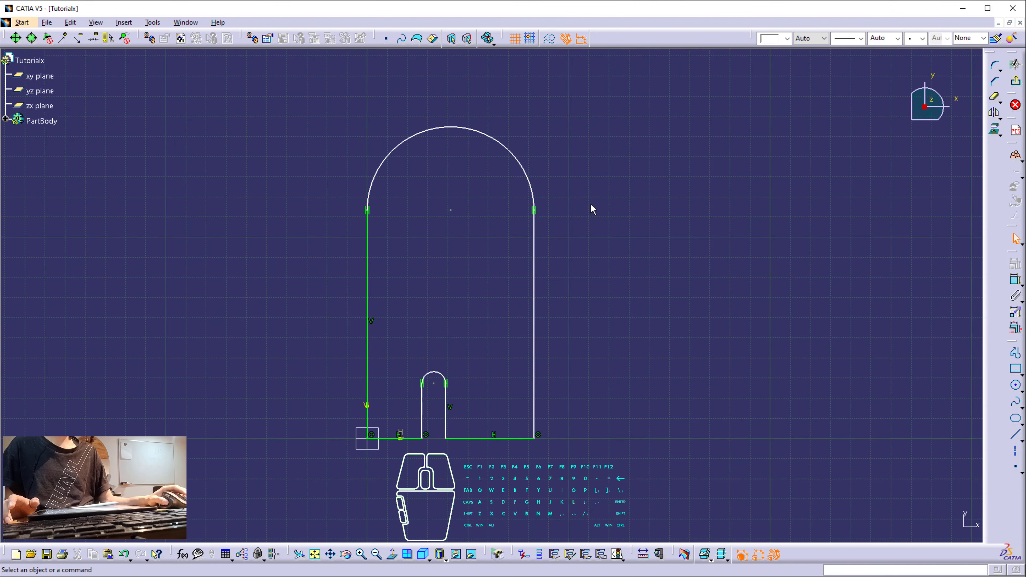
{"action": "left_click", "coordinate": [1015, 280]}
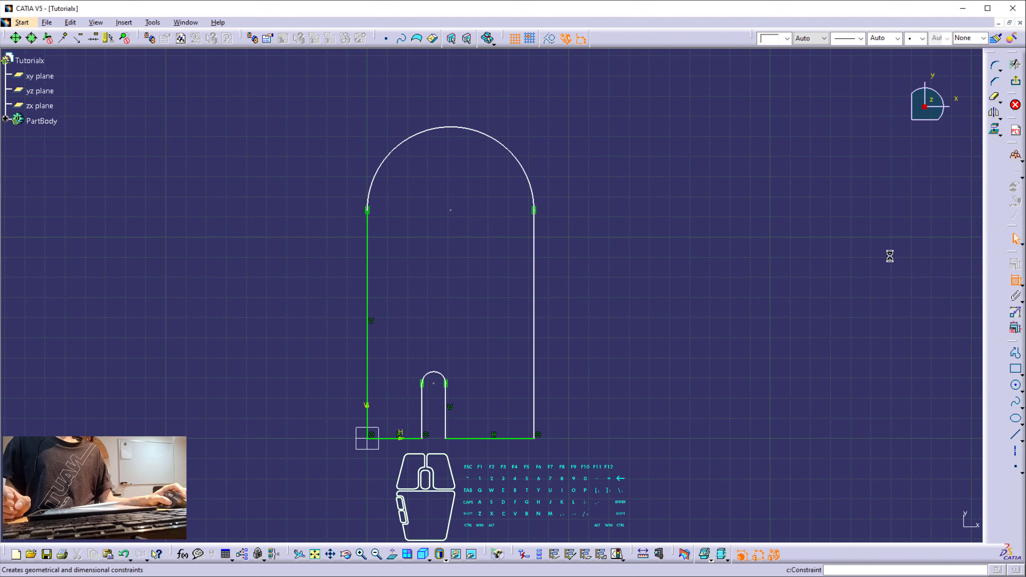
{"action": "left_click", "coordinate": [518, 157]}
{"action": "left_click", "coordinate": [557, 120]}
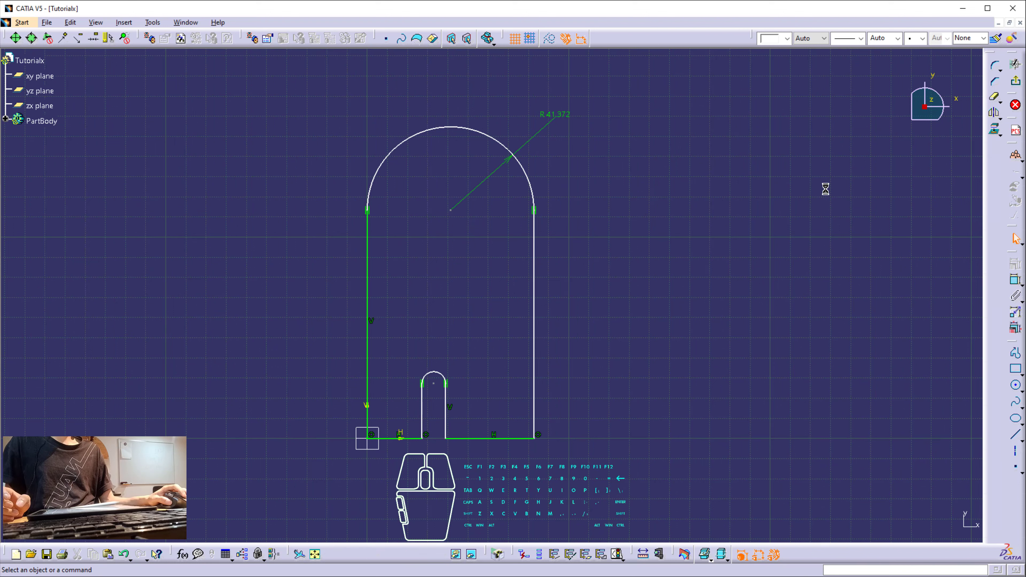
{"action": "left_click", "coordinate": [1015, 280]}
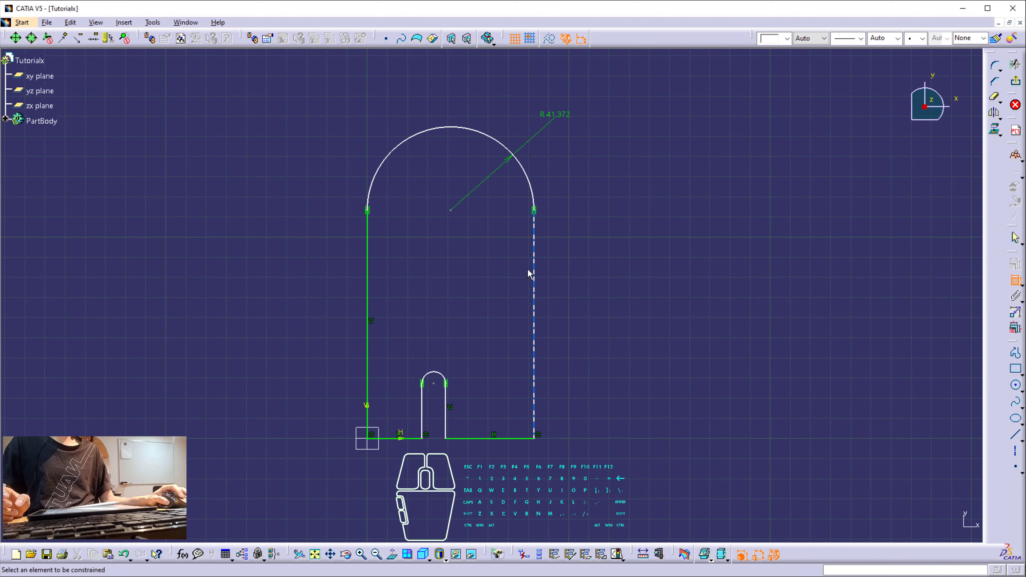
{"action": "left_click", "coordinate": [536, 269]}
{"action": "left_click", "coordinate": [615, 266]}
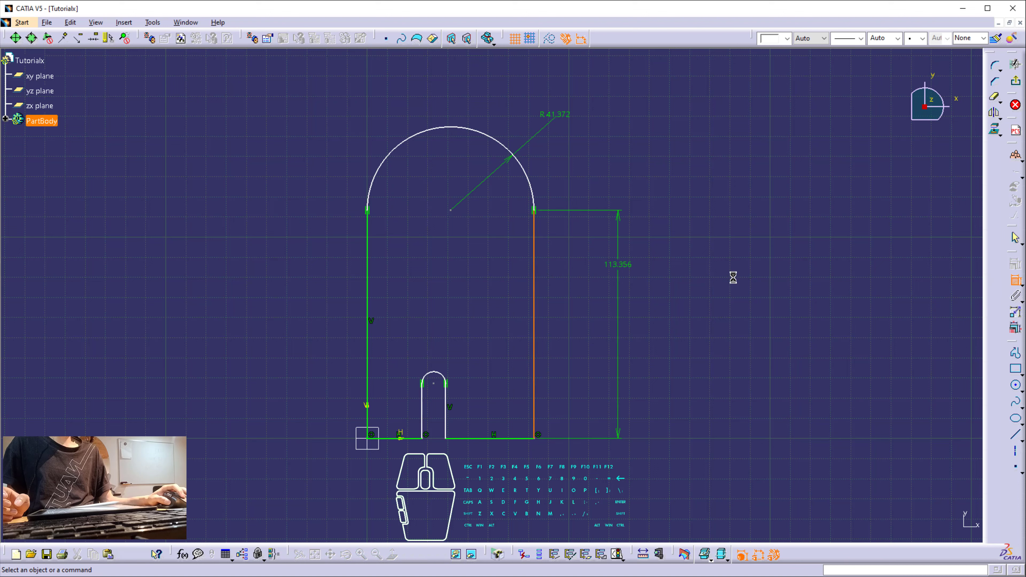
Add the 49.727 slot-centre-to-right-edge distance and the R 5.882 slot radius
{"action": "left_click", "coordinate": [1015, 280]}
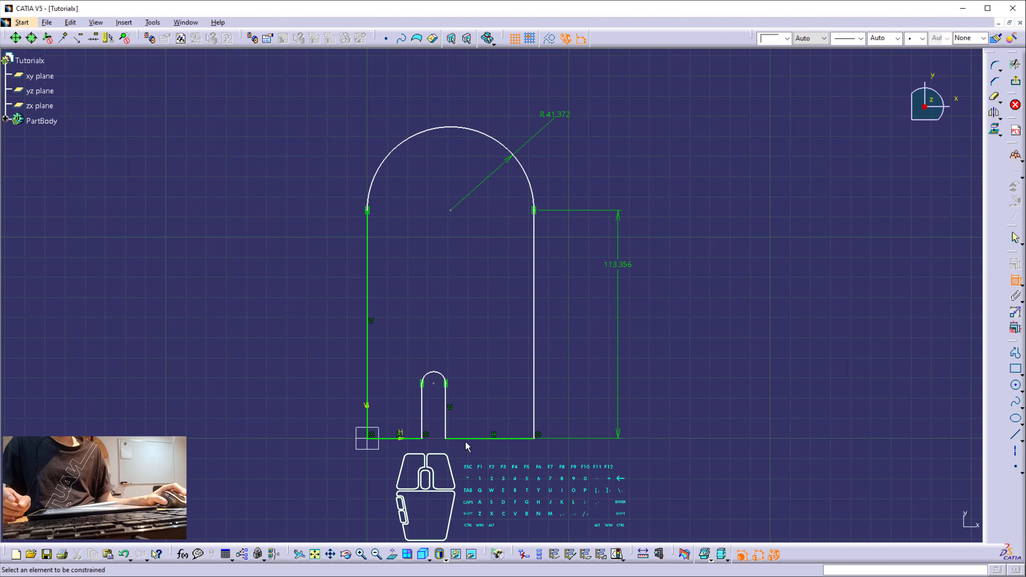
{"action": "left_click", "coordinate": [432, 386]}
{"action": "left_click", "coordinate": [535, 381]}
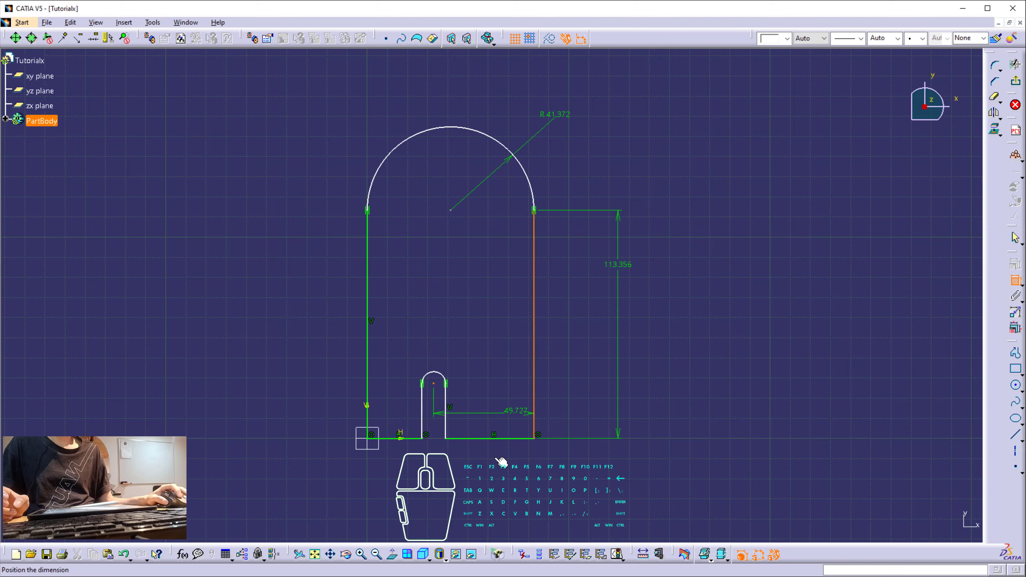
{"action": "left_click", "coordinate": [487, 477]}
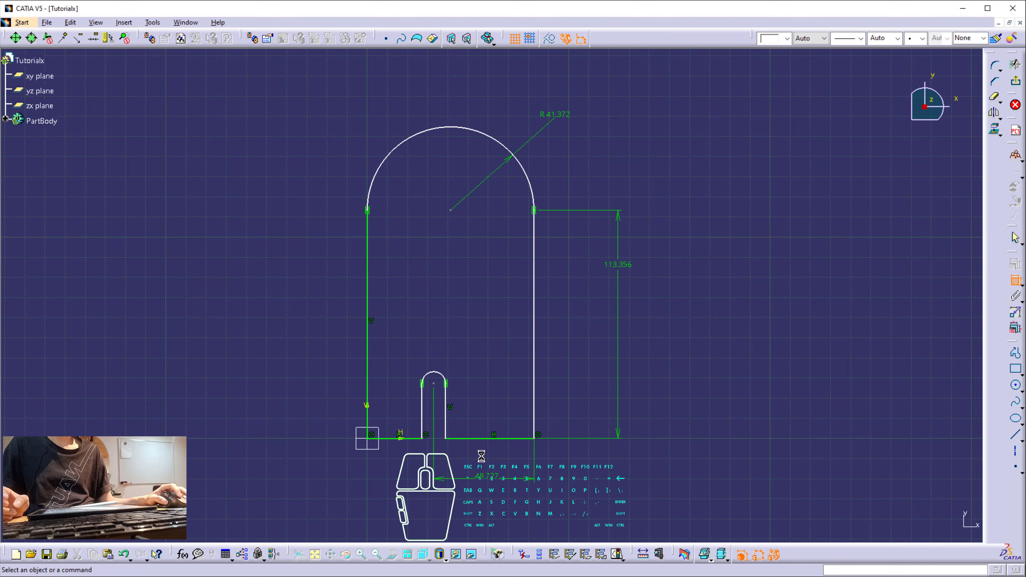
{"action": "left_click", "coordinate": [435, 377]}
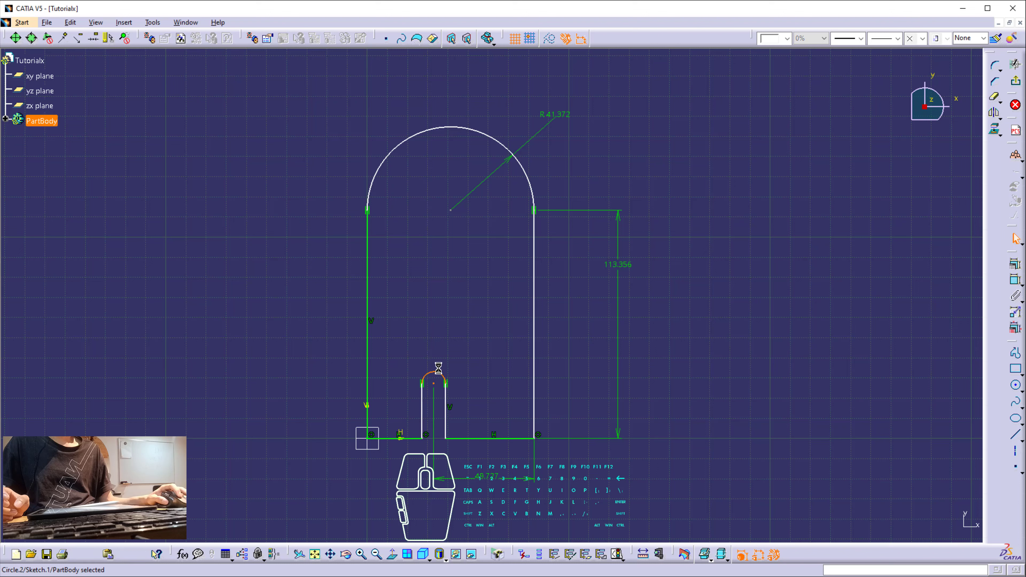
{"action": "left_click", "coordinate": [1015, 279]}
{"action": "left_click", "coordinate": [448, 349]}
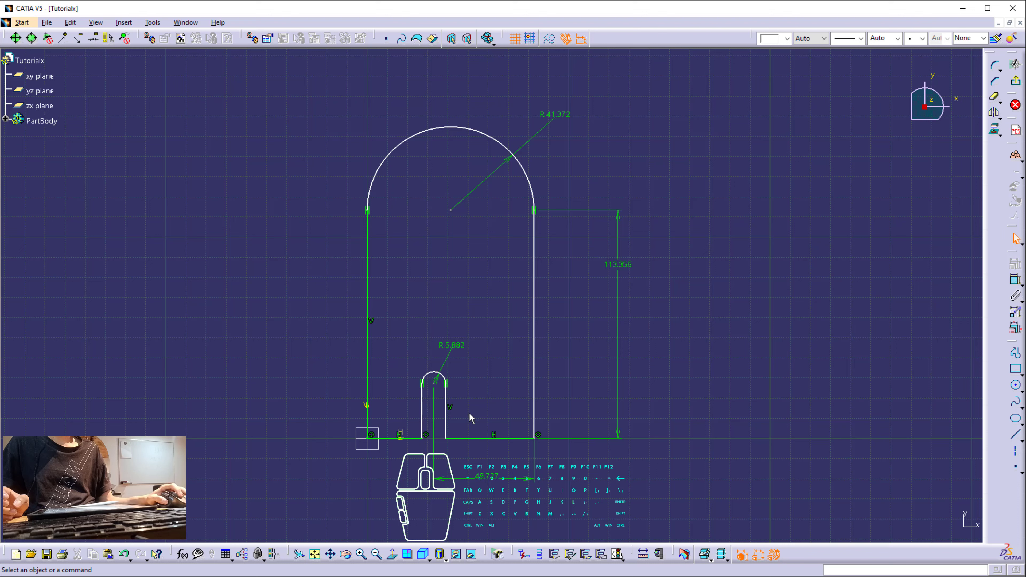
Add the 27.27 vertical distance from the slot arc centre to the bottom edge
{"action": "left_click", "coordinate": [433, 383]}
{"action": "left_click", "coordinate": [412, 438]}
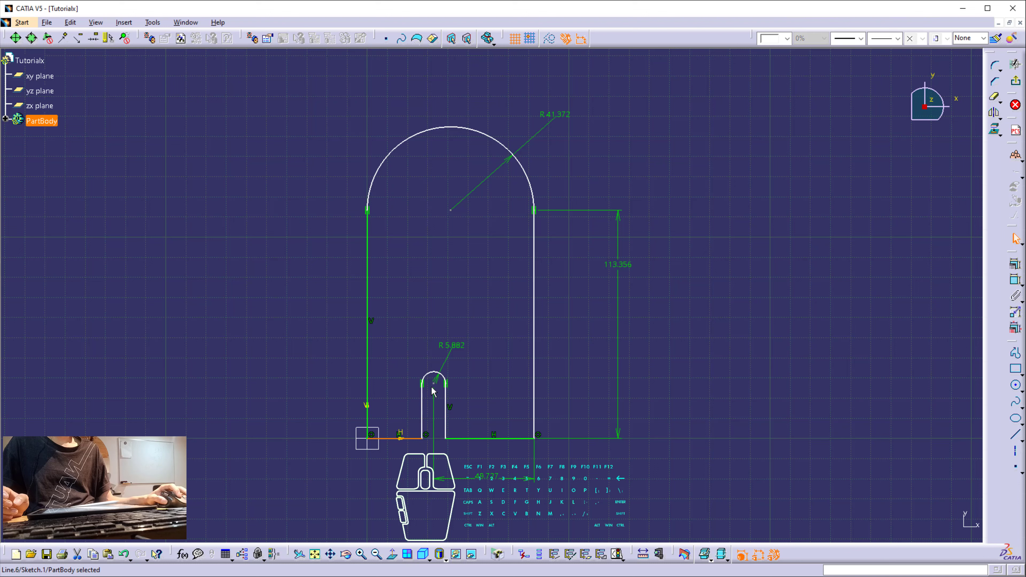
{"action": "left_click", "coordinate": [1016, 279]}
{"action": "left_click", "coordinate": [433, 383]}
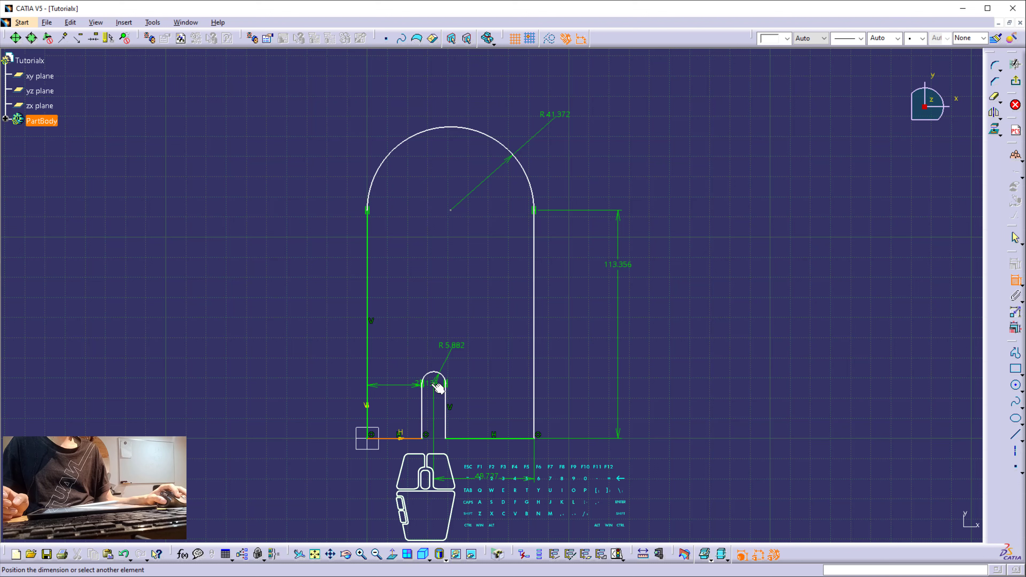
{"action": "left_click", "coordinate": [440, 387]}
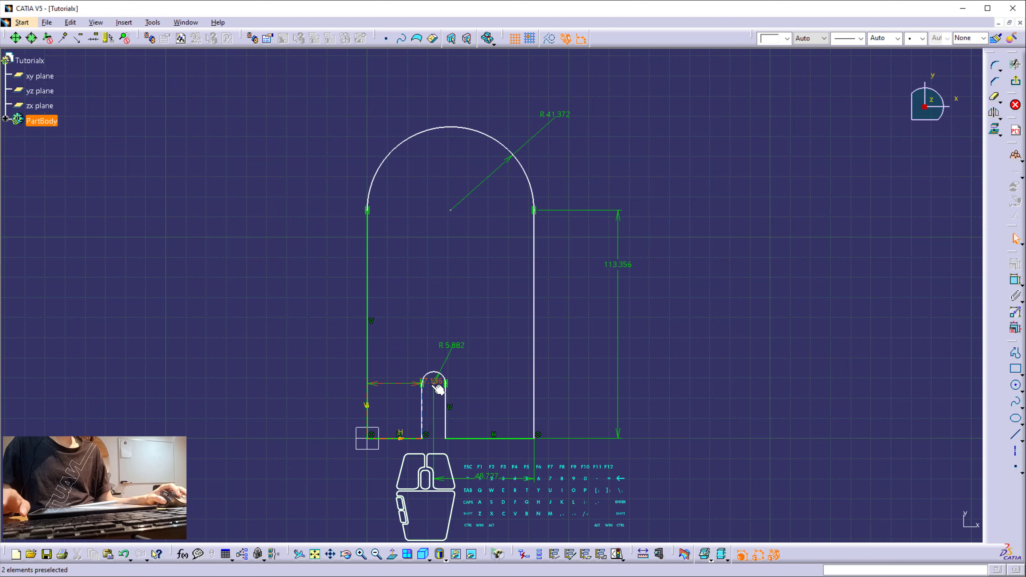
{"action": "key", "text": "ctrl+z"}
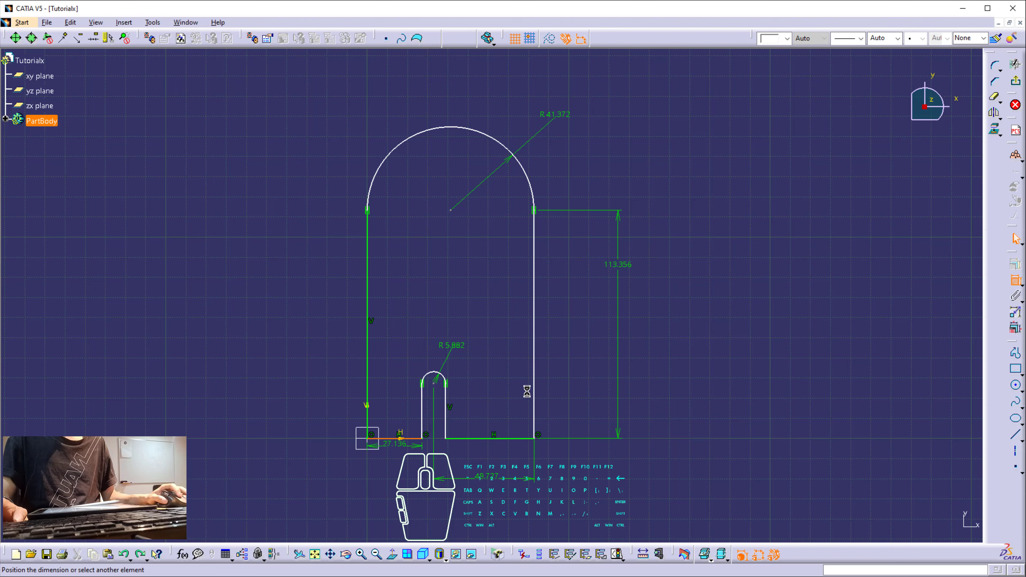
{"action": "left_click", "coordinate": [433, 381]}
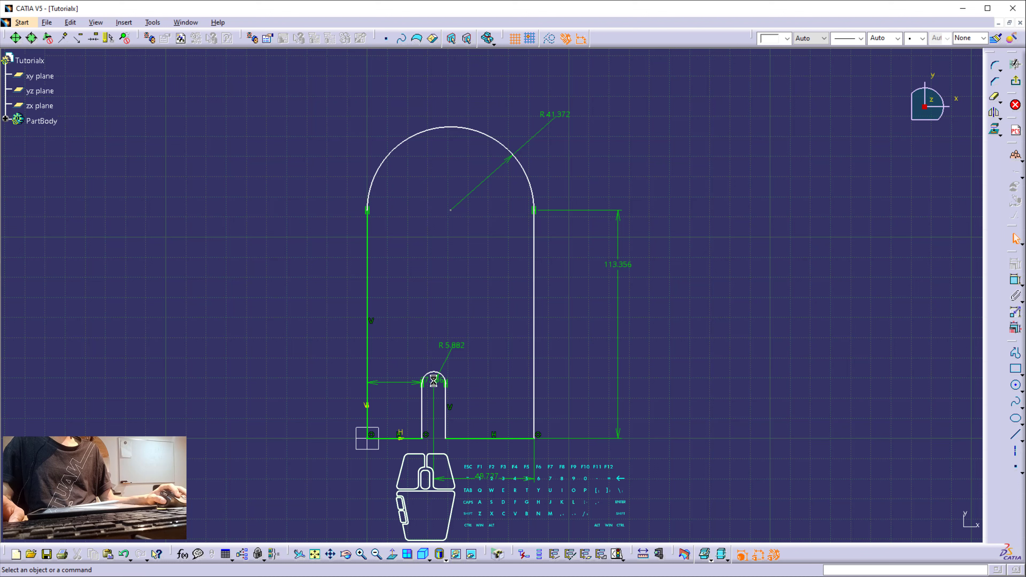
{"action": "key", "text": "ctrl+z"}
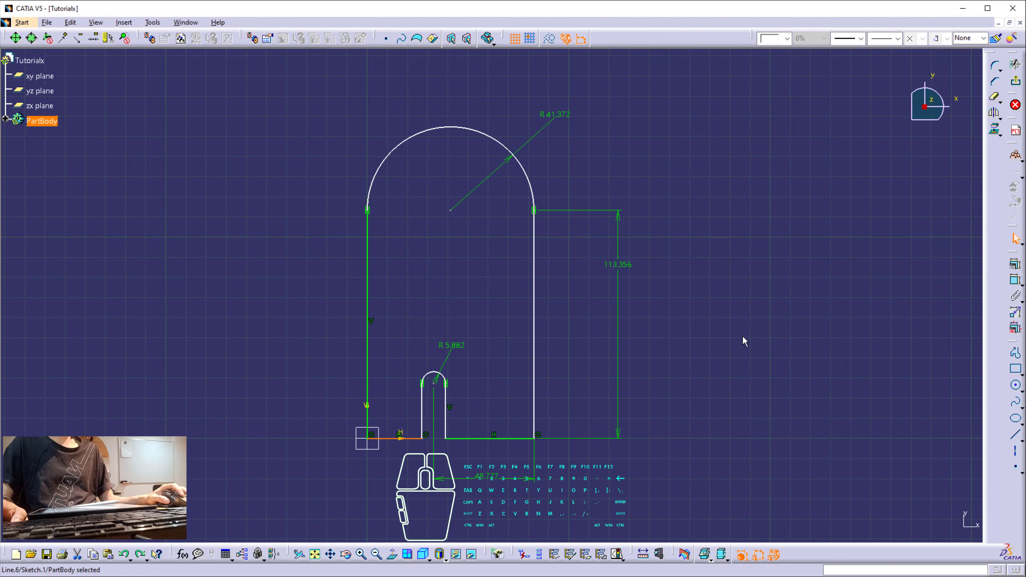
{"action": "key", "text": "ctrl+z"}
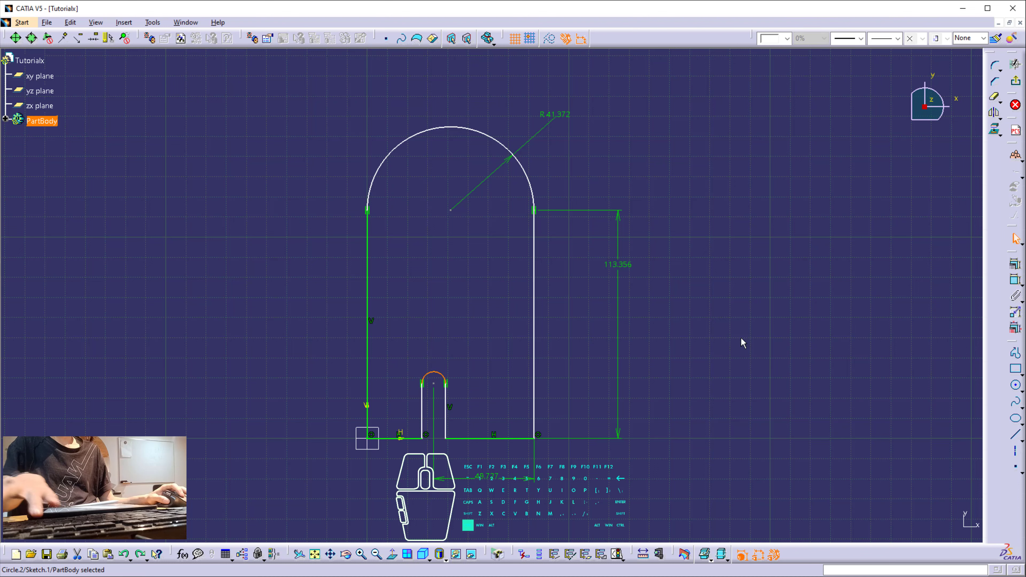
{"action": "key", "text": "ctrl+y"}
{"action": "left_click", "coordinate": [745, 337]}
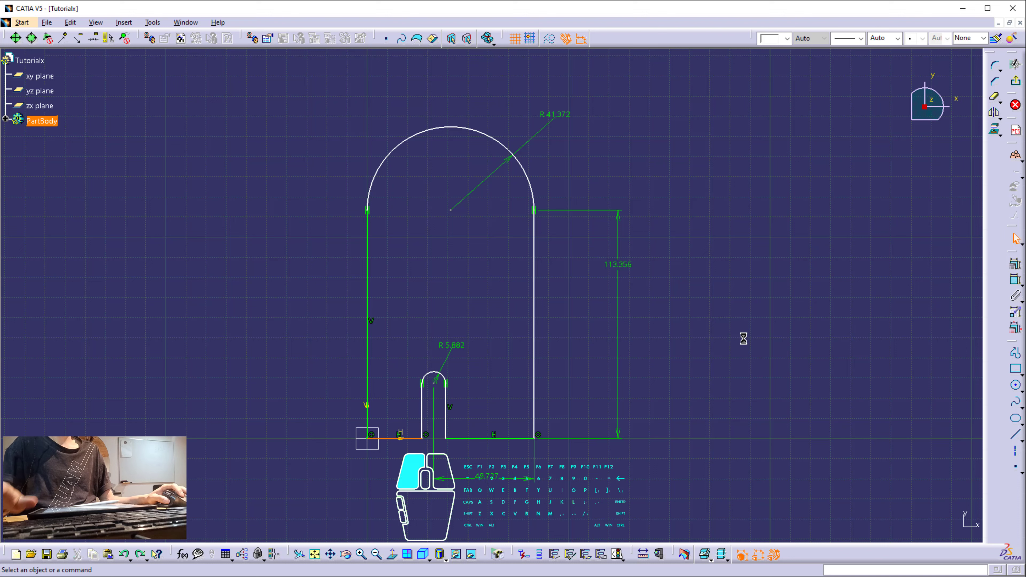
{"action": "left_click", "coordinate": [1015, 282]}
{"action": "left_click", "coordinate": [436, 384]}
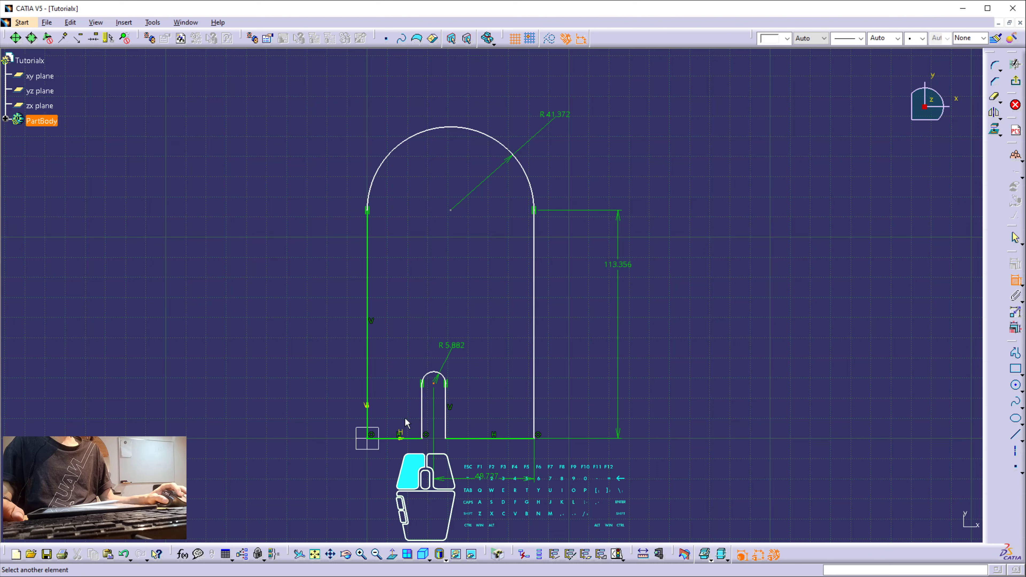
{"action": "left_click", "coordinate": [421, 441]}
{"action": "left_click", "coordinate": [406, 395]}
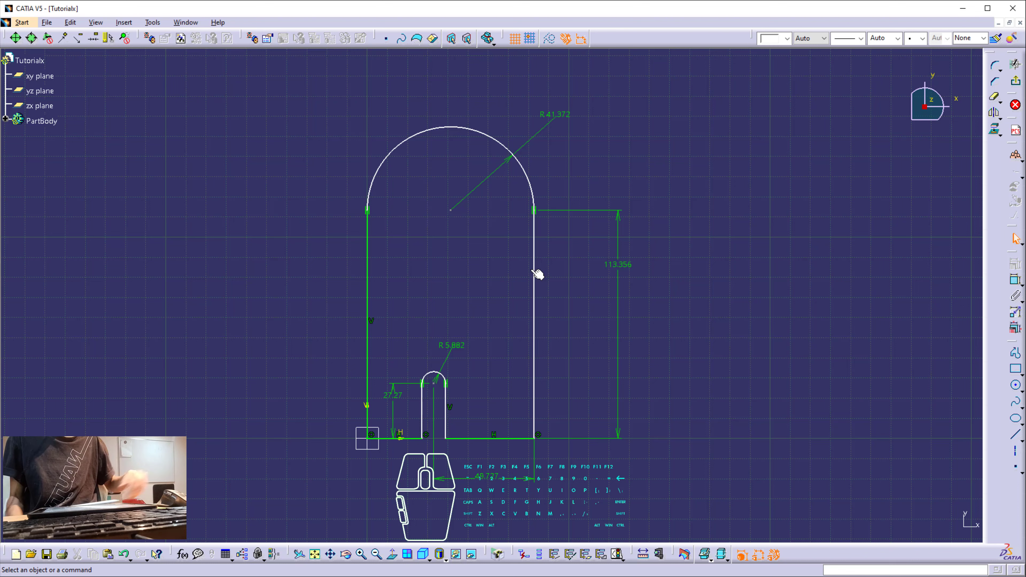
Make the slanted right side of the profile vertical
{"action": "left_click", "coordinate": [536, 259]}
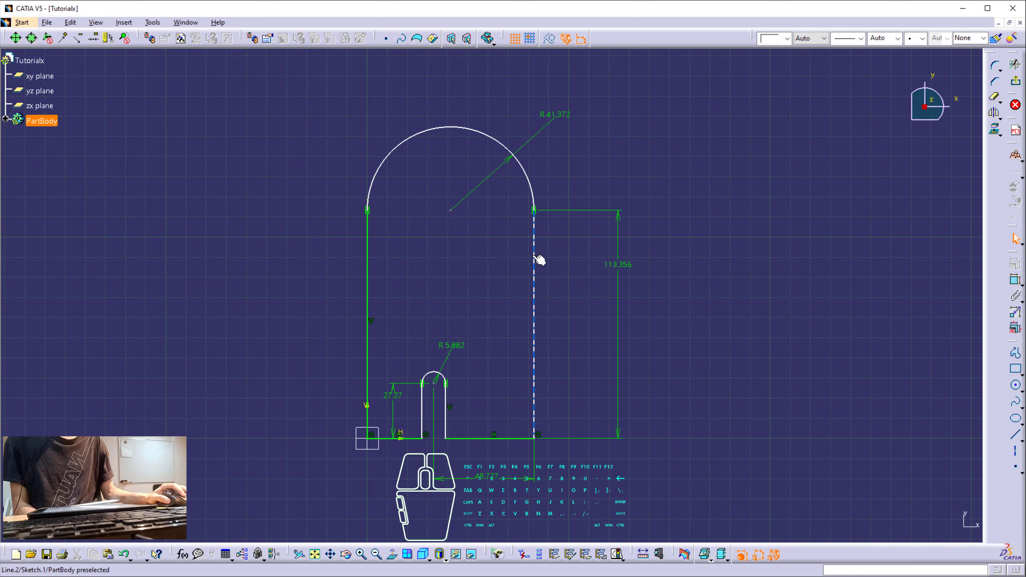
{"action": "mouse_move", "coordinate": [566, 240]}
{"action": "left_mouse_down"}
{"action": "mouse_move", "coordinate": [496, 210]}
{"action": "mouse_move", "coordinate": [559, 176]}
{"action": "mouse_move", "coordinate": [525, 211]}
{"action": "mouse_move", "coordinate": [530, 220]}
{"action": "left_mouse_up"}
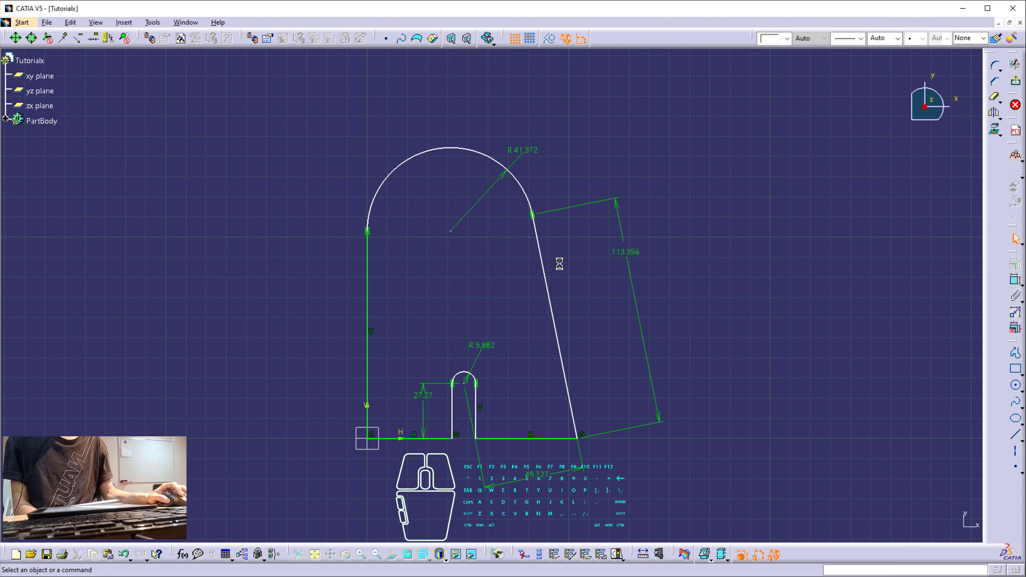
{"action": "left_click", "coordinate": [546, 277]}
{"action": "right_click", "coordinate": [546, 275]}
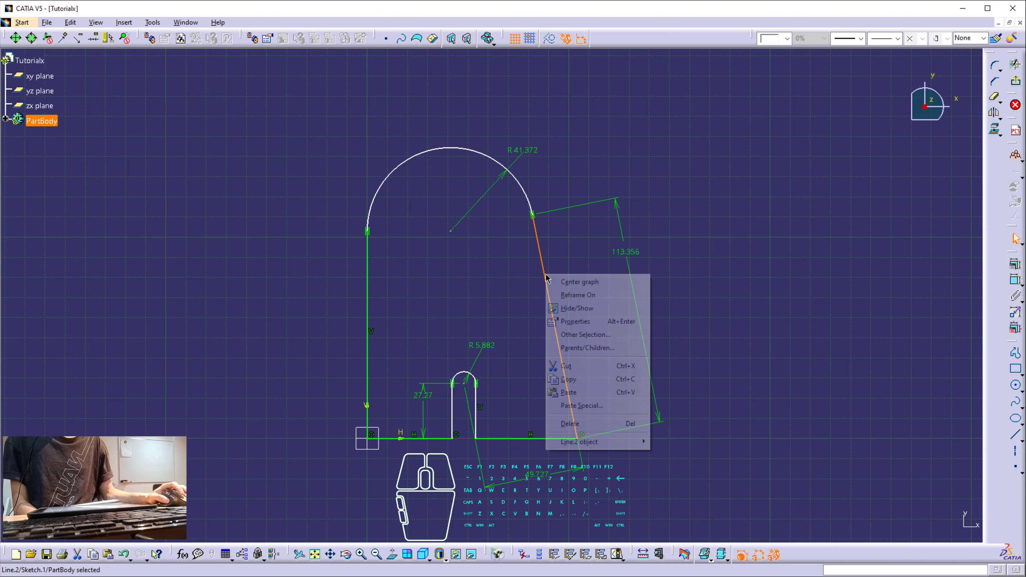
{"action": "mouse_move", "coordinate": [589, 445]}
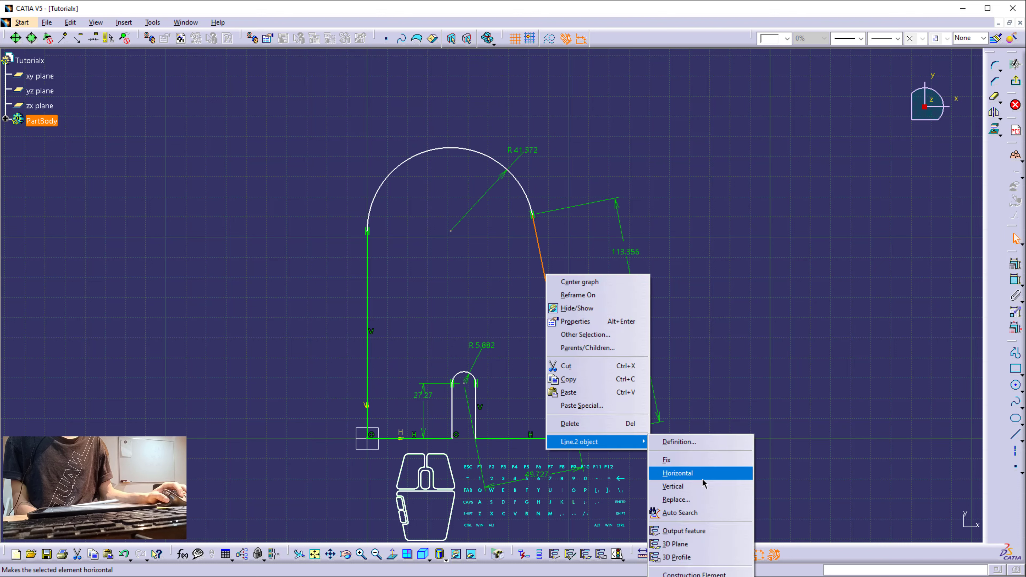
{"action": "left_click", "coordinate": [671, 487]}
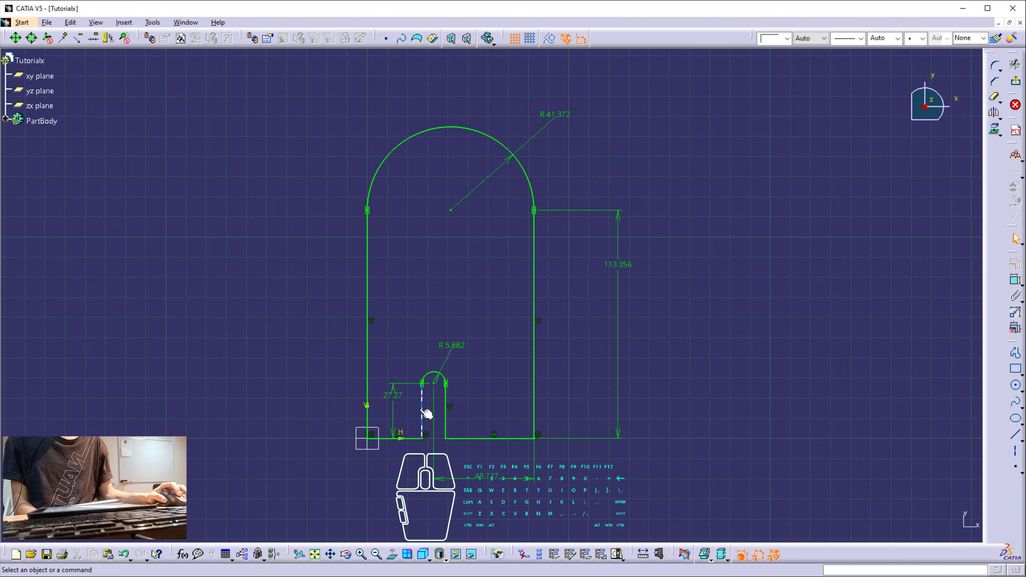
Make the slot's left edge vertical and recentre the sketch
{"action": "mouse_move", "coordinate": [424, 411]}
{"action": "left_mouse_down"}
{"action": "mouse_move", "coordinate": [392, 407]}
{"action": "mouse_move", "coordinate": [426, 410]}
{"action": "left_mouse_up"}
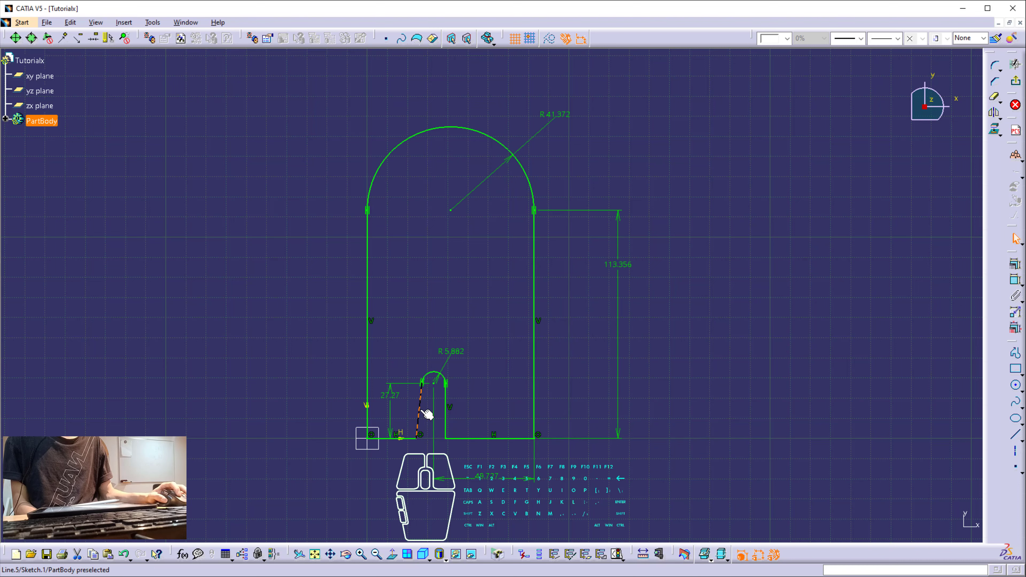
{"action": "right_click", "coordinate": [420, 409]}
{"action": "mouse_move", "coordinate": [463, 404]}
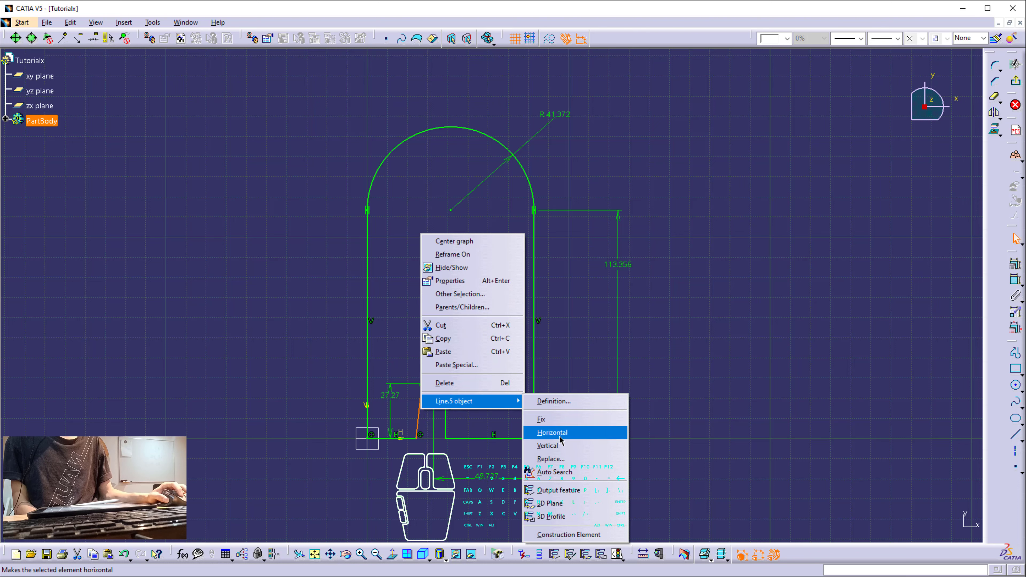
{"action": "left_click", "coordinate": [565, 445]}
{"action": "left_click", "coordinate": [666, 386]}
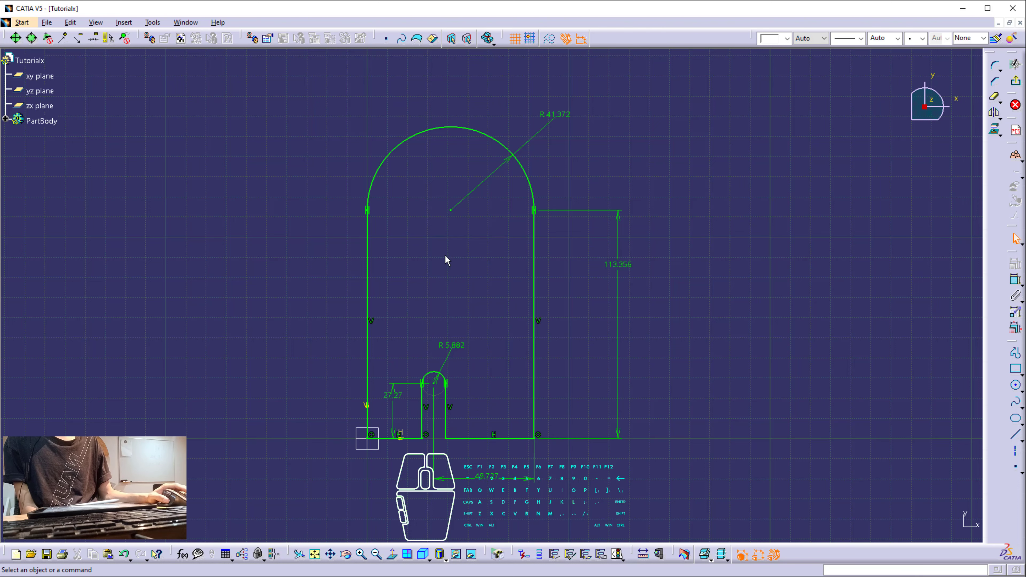
{"action": "mouse_move", "coordinate": [447, 260]}
{"action": "middle_mouse_down"}
{"action": "mouse_move", "coordinate": [415, 312]}
{"action": "mouse_move", "coordinate": [448, 300]}
{"action": "mouse_move", "coordinate": [429, 308]}
{"action": "middle_mouse_up"}
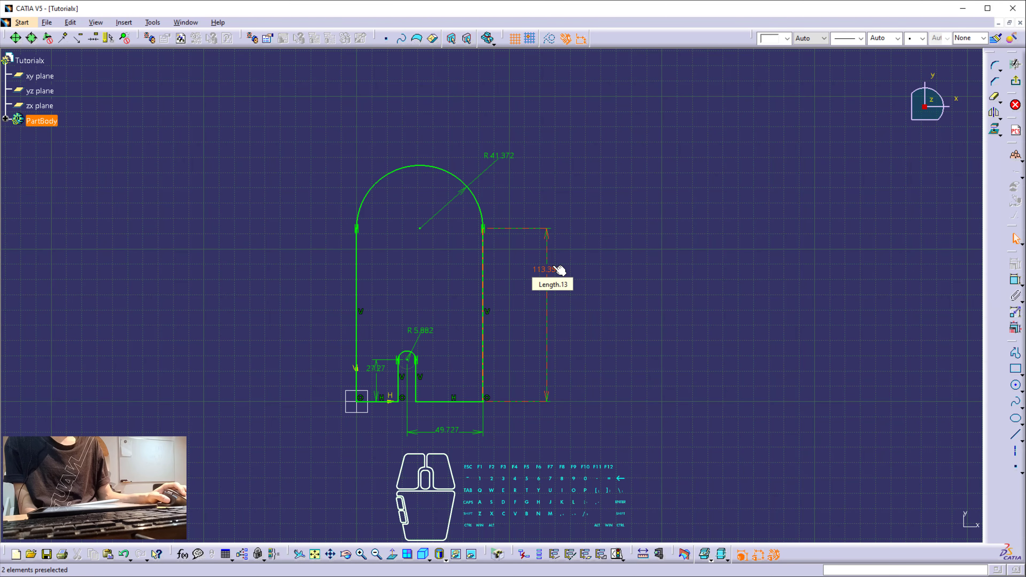
{"action": "left_click", "coordinate": [681, 231]}
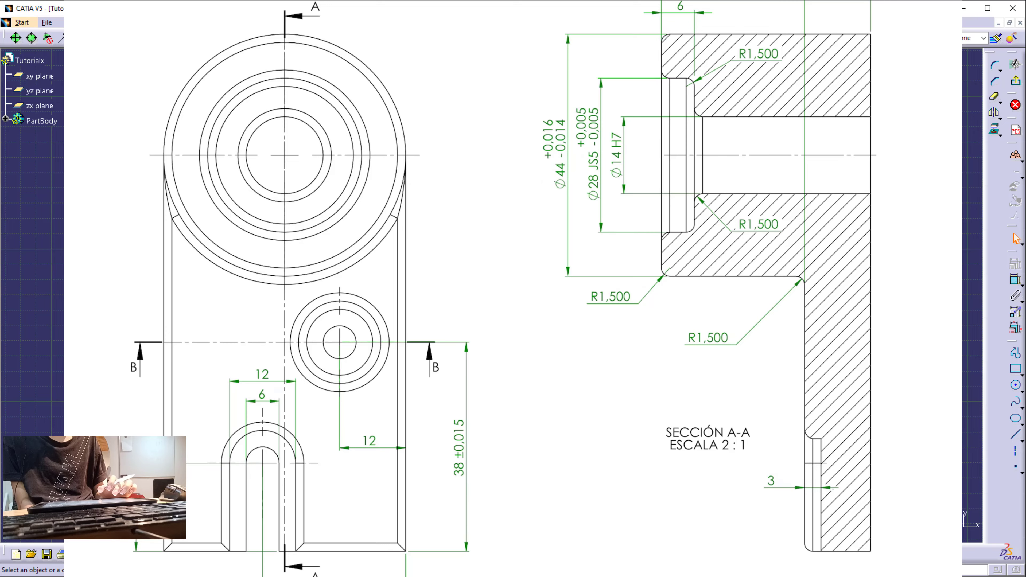
Circle and cross out the Ø44 dimensions in the front and section views
{"action": "scroll", "coordinate": [513, 289], "scroll_direction": "down", "scroll_amount": 6}
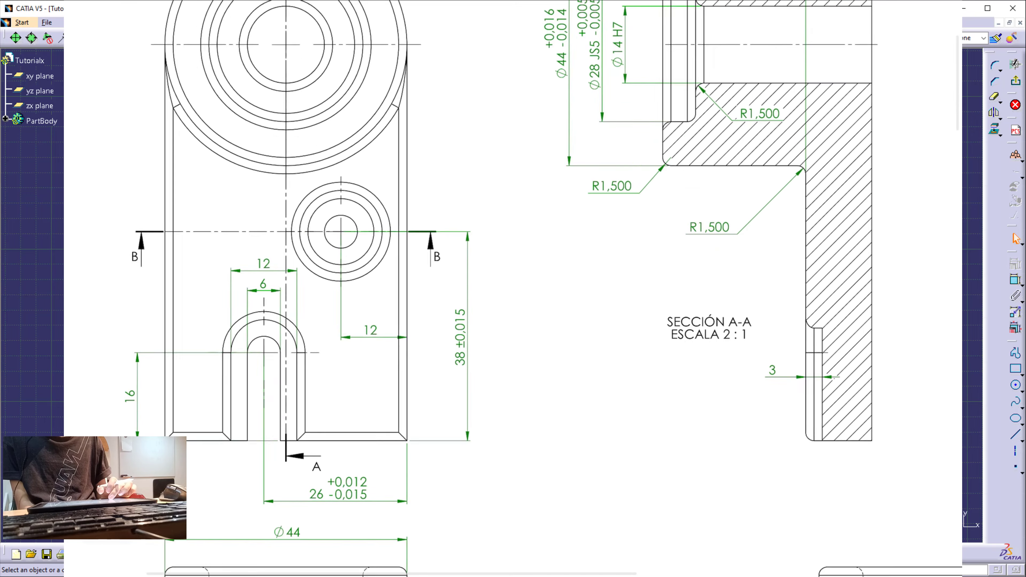
{"action": "scroll", "coordinate": [513, 289], "scroll_direction": "down", "scroll_amount": 2}
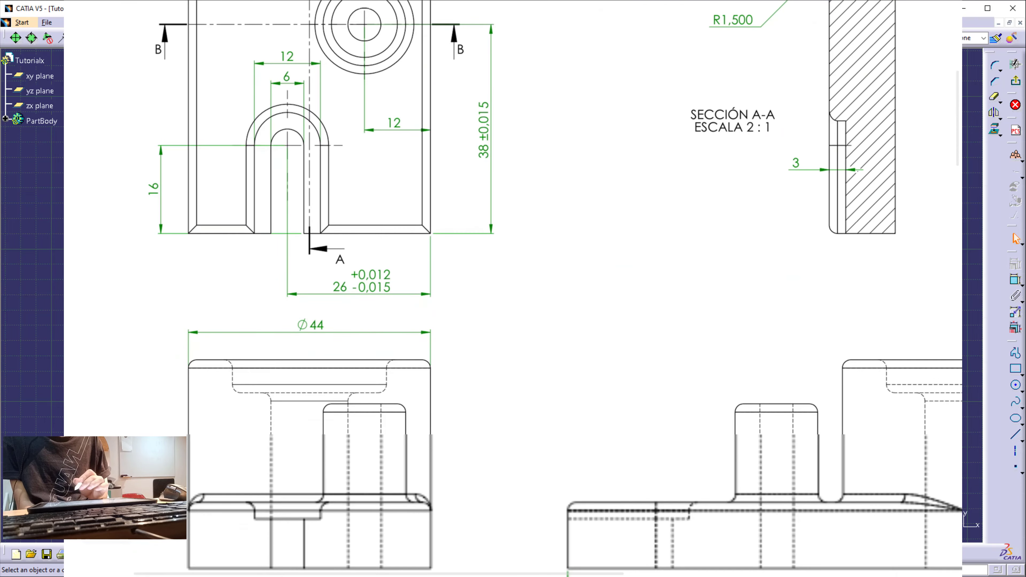
{"action": "left_click_drag", "start_coordinate": [330, 307], "coordinate": [340, 314]}
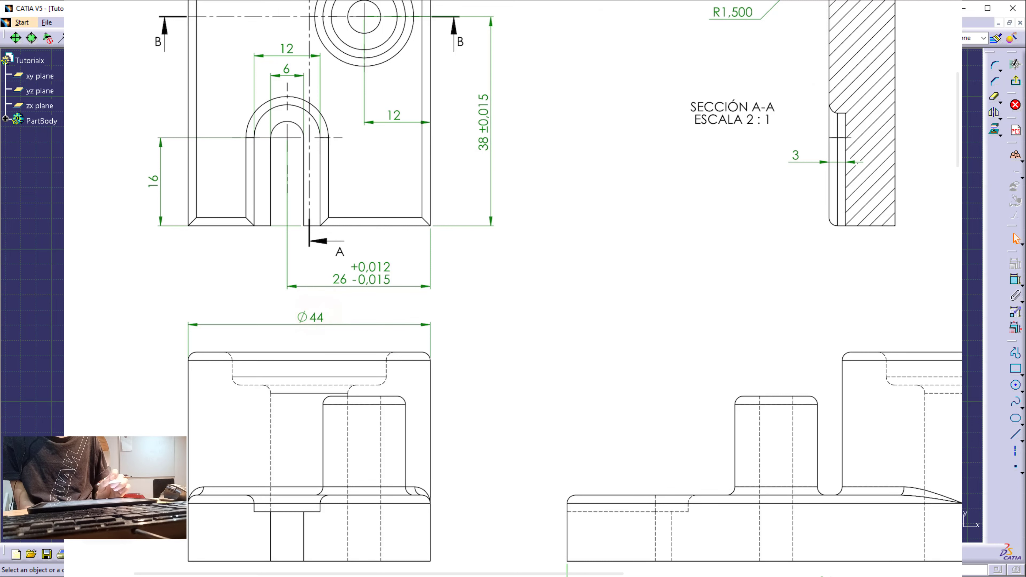
{"action": "scroll", "coordinate": [513, 288], "scroll_direction": "up", "scroll_amount": 3}
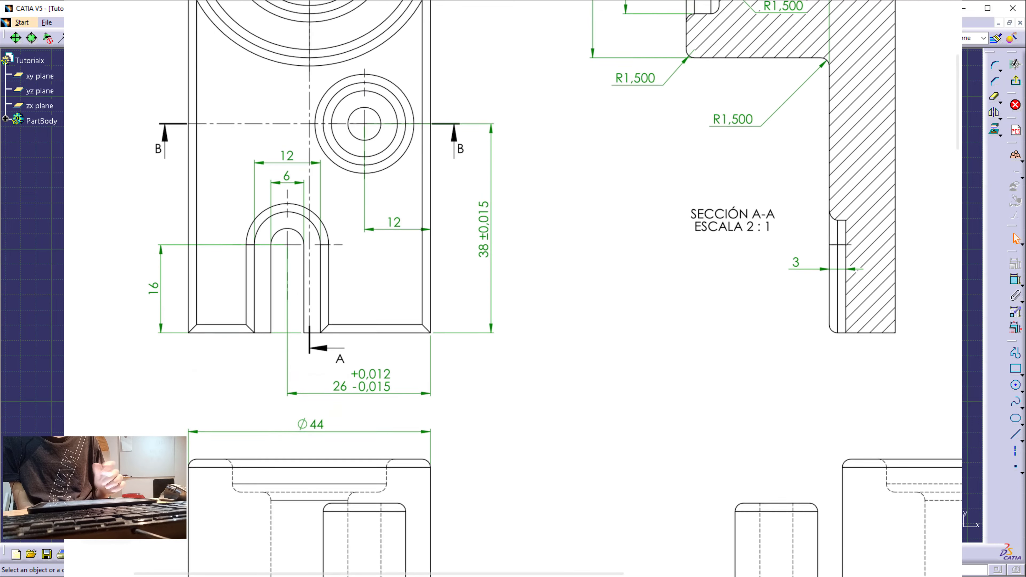
{"action": "scroll", "coordinate": [513, 288], "scroll_direction": "down", "scroll_amount": 2, "text": "ctrl"}
{"action": "left_click_drag", "start_coordinate": [572, 115], "coordinate": [590, 146]}
{"action": "left_click_drag", "start_coordinate": [592, 117], "coordinate": [552, 157]}
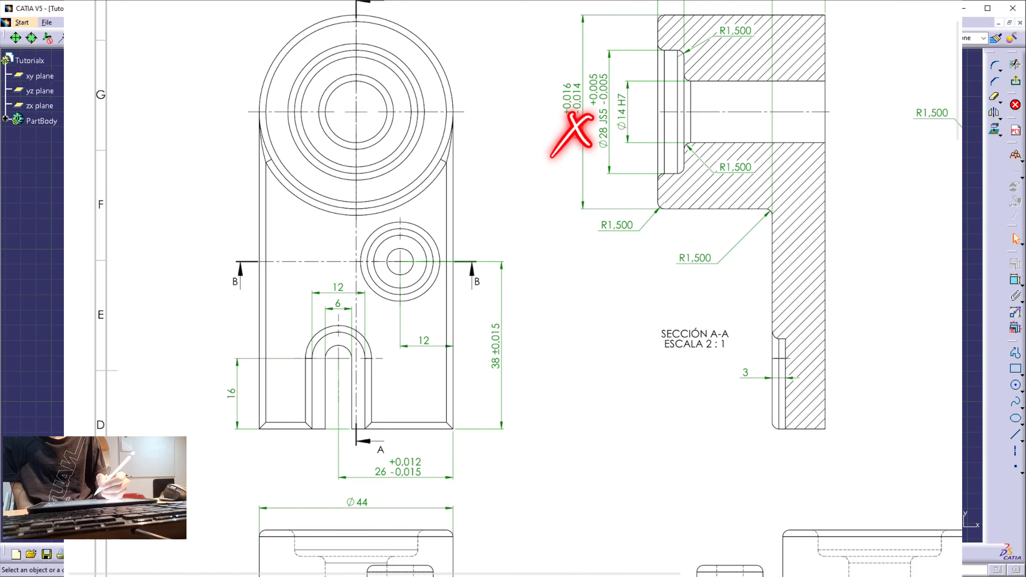
{"action": "left_click_drag", "start_coordinate": [346, 493], "coordinate": [381, 516]}
{"action": "left_click_drag", "start_coordinate": [377, 486], "coordinate": [345, 537]}
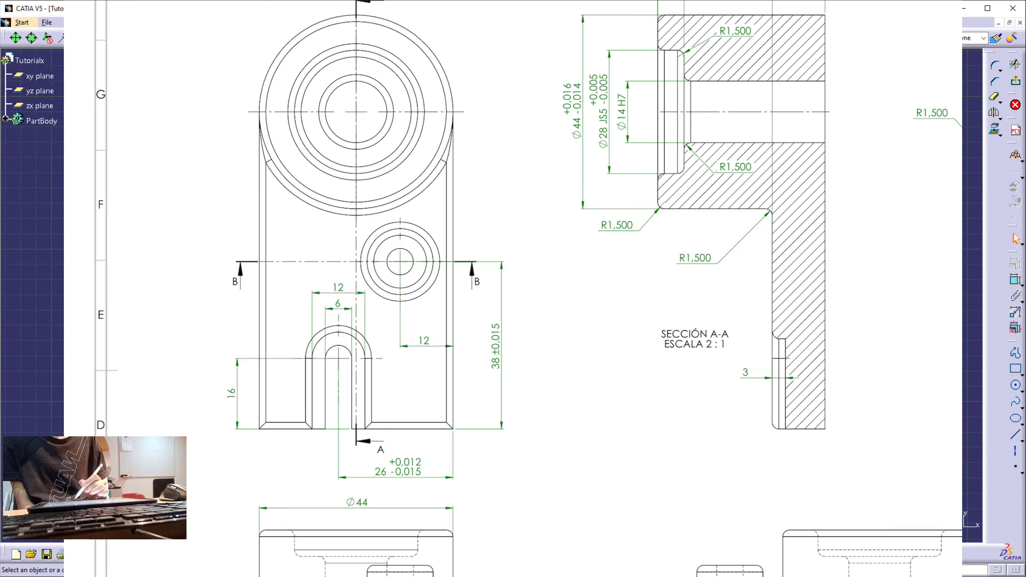
{"action": "mouse_move", "coordinate": [362, 494]}
{"action": "left_mouse_down"}
{"action": "mouse_move", "coordinate": [352, 488]}
{"action": "mouse_move", "coordinate": [374, 512]}
{"action": "mouse_move", "coordinate": [339, 530]}
{"action": "left_mouse_up"}
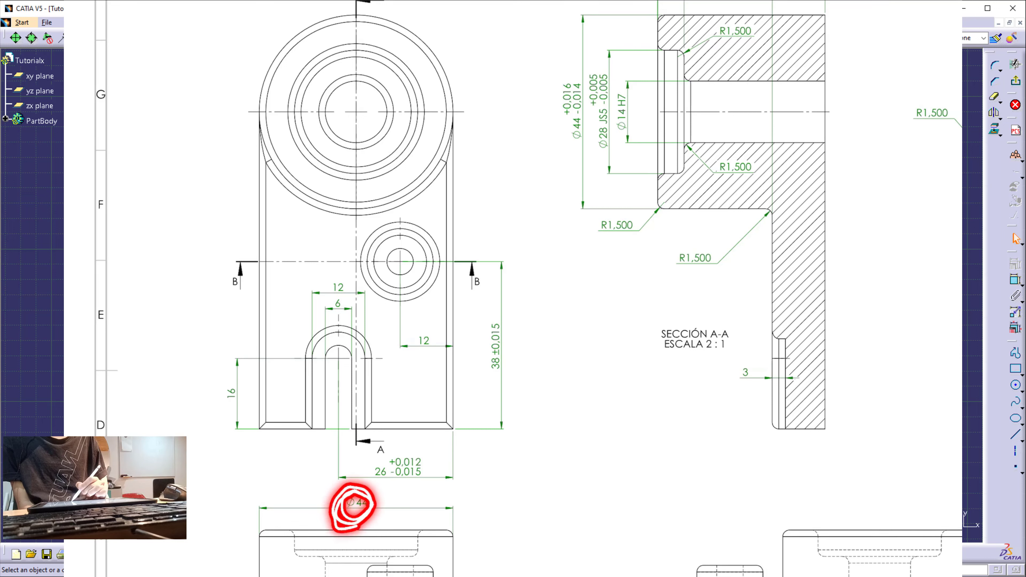
{"action": "mouse_move", "coordinate": [577, 115]}
{"action": "left_mouse_down"}
{"action": "mouse_move", "coordinate": [571, 109]}
{"action": "mouse_move", "coordinate": [564, 133]}
{"action": "mouse_move", "coordinate": [585, 117]}
{"action": "left_mouse_up"}
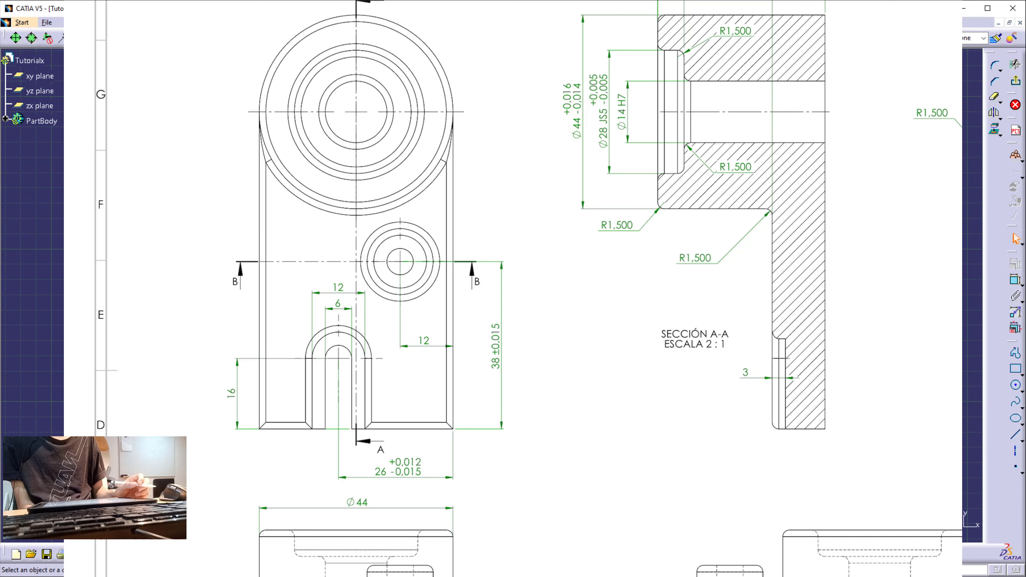
Outline the front view's Ø44 width and cross out the lower-left front view
{"action": "scroll", "coordinate": [513, 289], "scroll_direction": "down", "scroll_amount": 5}
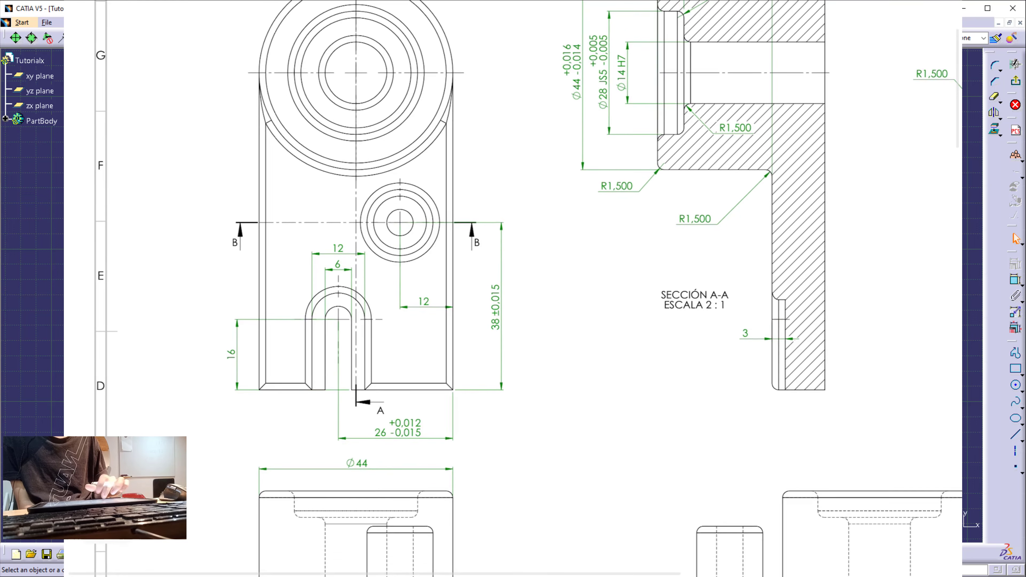
{"action": "scroll", "coordinate": [514, 288], "scroll_direction": "up", "scroll_amount": 3}
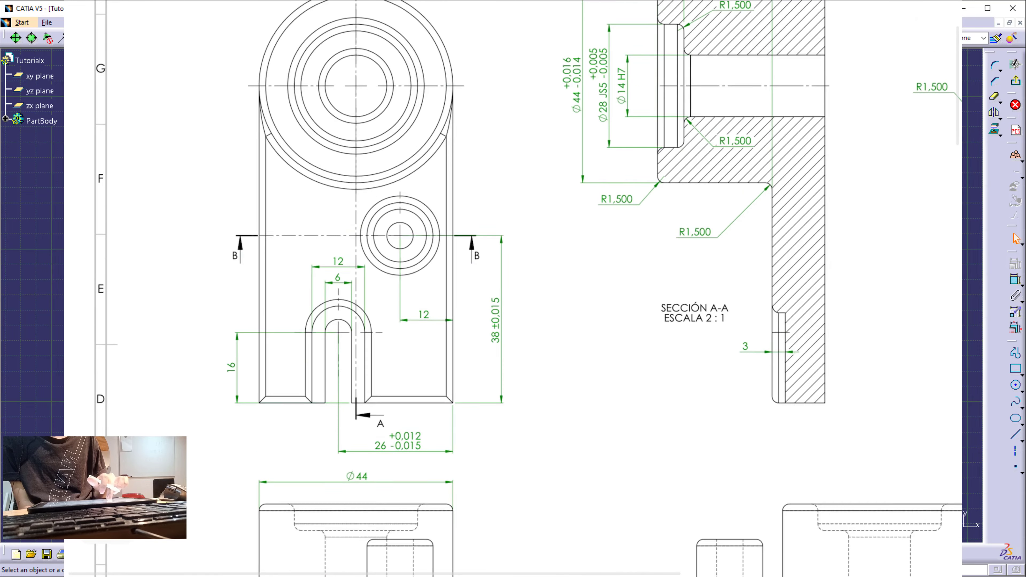
{"action": "scroll", "coordinate": [513, 289], "scroll_direction": "down", "scroll_amount": 5}
{"action": "scroll", "coordinate": [514, 288], "scroll_direction": "up", "scroll_amount": 1}
{"action": "left_click_drag", "start_coordinate": [268, 343], "coordinate": [465, 461]}
{"action": "left_click_drag", "start_coordinate": [449, 321], "coordinate": [223, 530]}
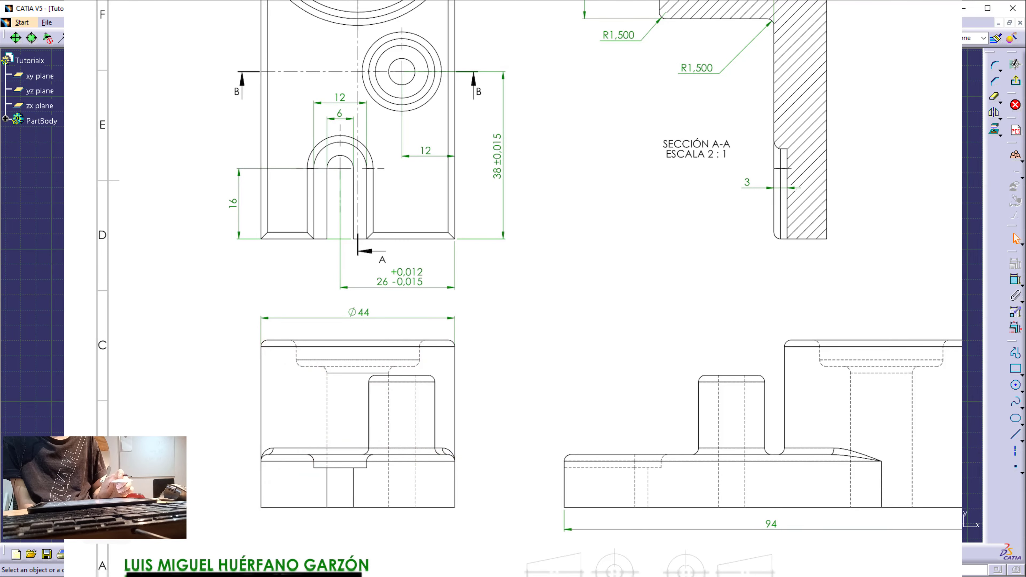
{"action": "mouse_move", "coordinate": [378, 302]}
{"action": "left_mouse_down"}
{"action": "mouse_move", "coordinate": [301, 302]}
{"action": "mouse_move", "coordinate": [311, 506]}
{"action": "mouse_move", "coordinate": [408, 301]}
{"action": "mouse_move", "coordinate": [328, 310]}
{"action": "left_mouse_up"}
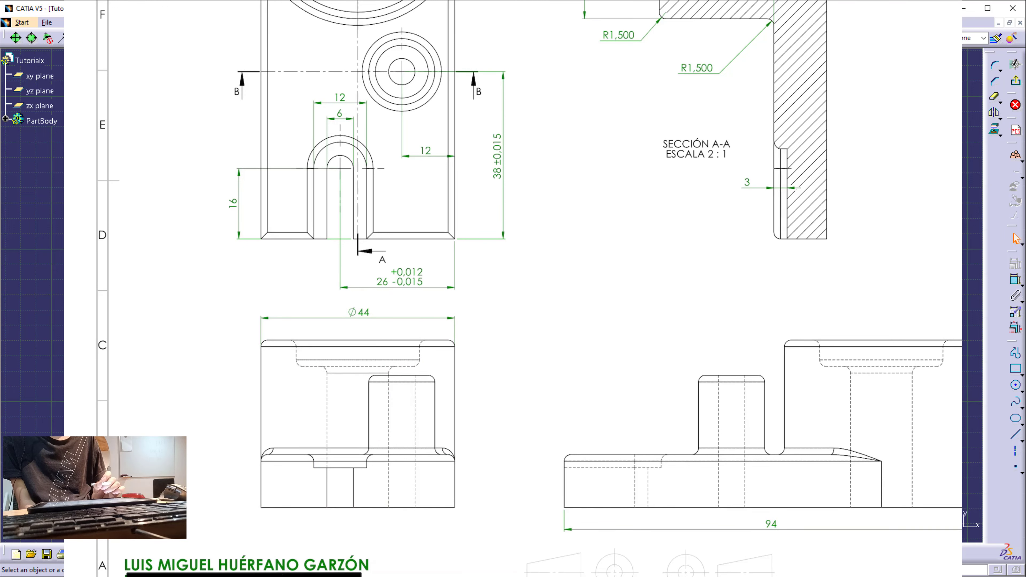
{"action": "left_click_drag", "start_coordinate": [432, 353], "coordinate": [296, 474]}
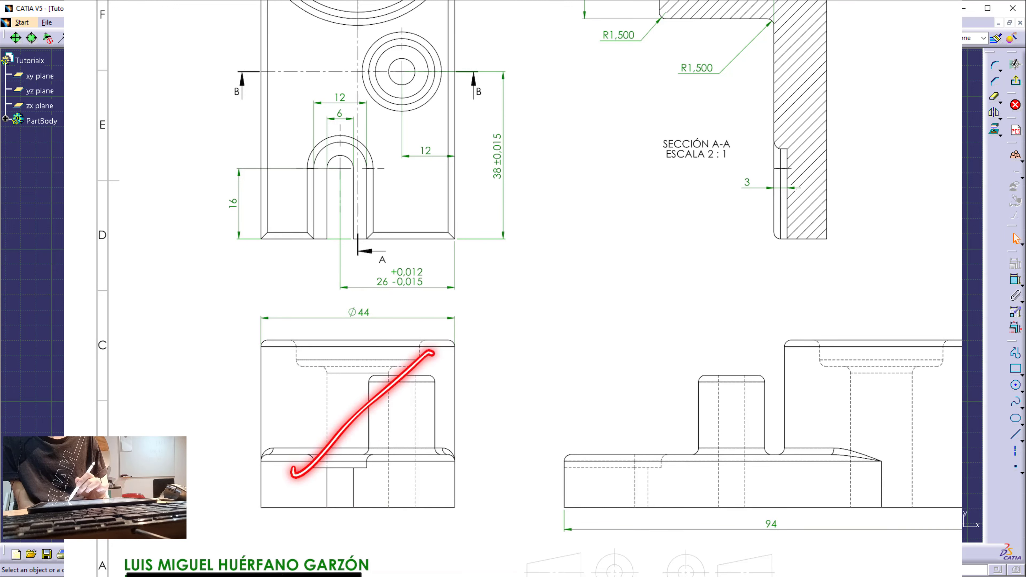
{"action": "left_click_drag", "start_coordinate": [277, 318], "coordinate": [458, 499]}
Circle sections A-A and B-B, the isometric, plan and bottom views on the sheet
{"action": "scroll", "coordinate": [513, 288], "scroll_direction": "down", "scroll_amount": 5}
{"action": "scroll", "coordinate": [514, 288], "scroll_direction": "down", "scroll_amount": 1}
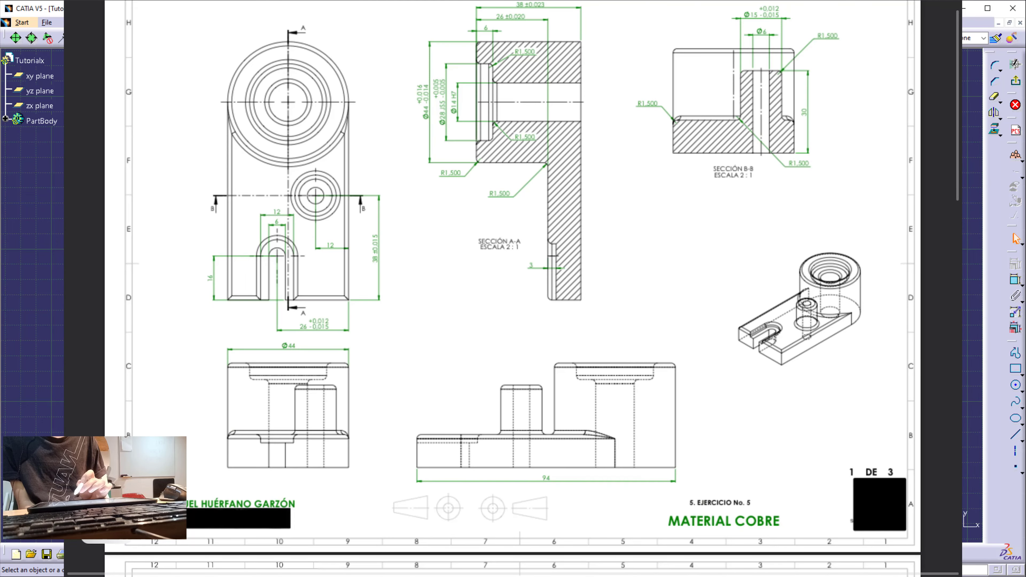
{"action": "mouse_move", "coordinate": [798, 25]}
{"action": "left_mouse_down"}
{"action": "mouse_move", "coordinate": [679, 36]}
{"action": "mouse_move", "coordinate": [859, 125]}
{"action": "mouse_move", "coordinate": [813, 44]}
{"action": "left_mouse_up"}
{"action": "mouse_move", "coordinate": [733, 304]}
{"action": "left_mouse_down"}
{"action": "mouse_move", "coordinate": [850, 245]}
{"action": "mouse_move", "coordinate": [774, 248]}
{"action": "left_mouse_up"}
{"action": "mouse_move", "coordinate": [612, 32]}
{"action": "left_mouse_down"}
{"action": "mouse_move", "coordinate": [454, 31]}
{"action": "mouse_move", "coordinate": [560, 313]}
{"action": "mouse_move", "coordinate": [597, 32]}
{"action": "mouse_move", "coordinate": [576, 42]}
{"action": "left_mouse_up"}
{"action": "mouse_move", "coordinate": [380, 40]}
{"action": "left_mouse_down"}
{"action": "mouse_move", "coordinate": [185, 276]}
{"action": "mouse_move", "coordinate": [420, 130]}
{"action": "left_mouse_up"}
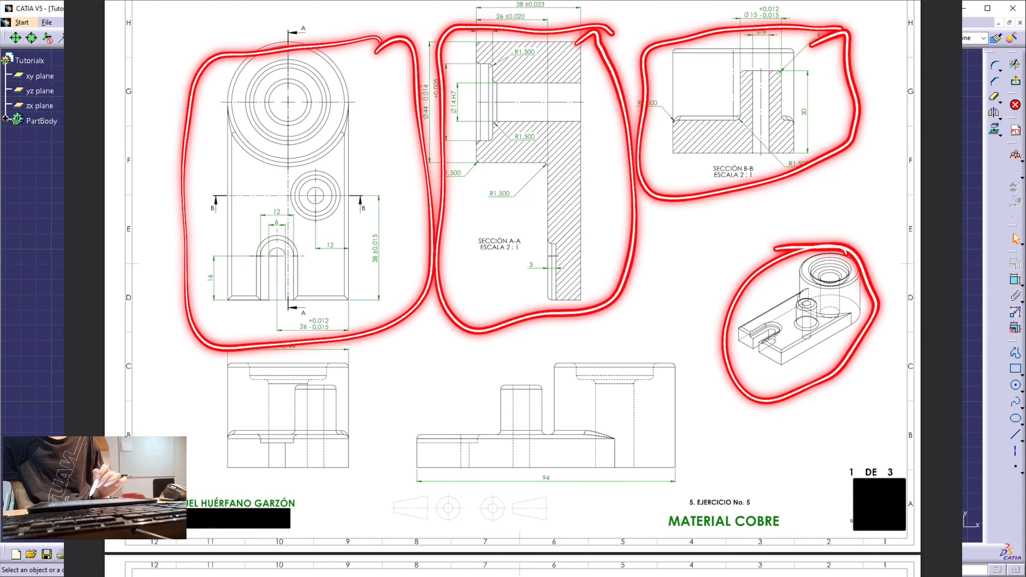
{"action": "mouse_move", "coordinate": [647, 358]}
{"action": "left_mouse_down"}
{"action": "mouse_move", "coordinate": [398, 368]}
{"action": "mouse_move", "coordinate": [687, 481]}
{"action": "mouse_move", "coordinate": [606, 363]}
{"action": "left_mouse_up"}
{"action": "mouse_move", "coordinate": [381, 339]}
{"action": "left_mouse_down"}
{"action": "mouse_move", "coordinate": [358, 389]}
{"action": "mouse_move", "coordinate": [162, 390]}
{"action": "mouse_move", "coordinate": [362, 370]}
{"action": "left_mouse_up"}
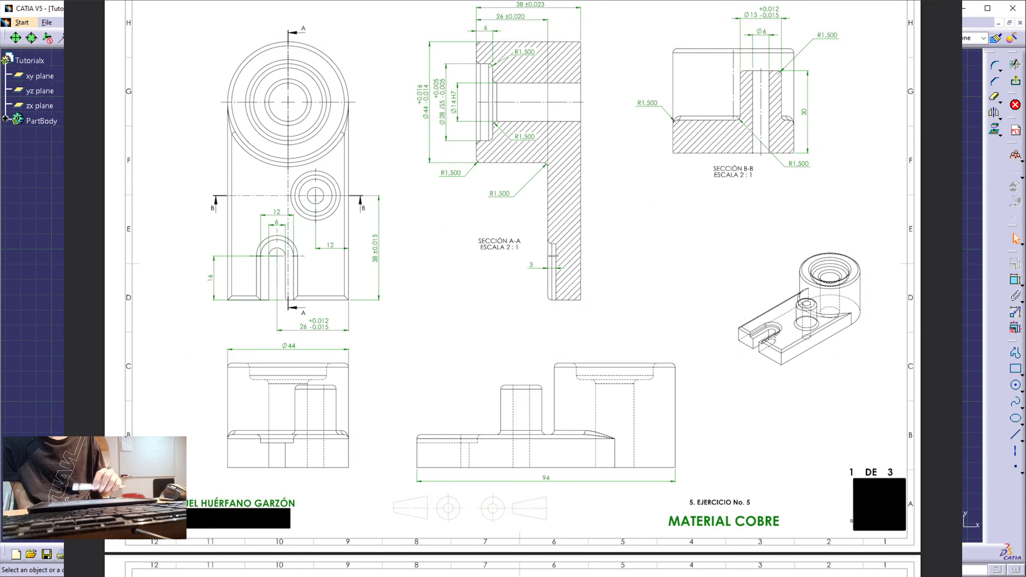
{"action": "scroll", "coordinate": [513, 289], "scroll_direction": "up", "scroll_amount": 5}
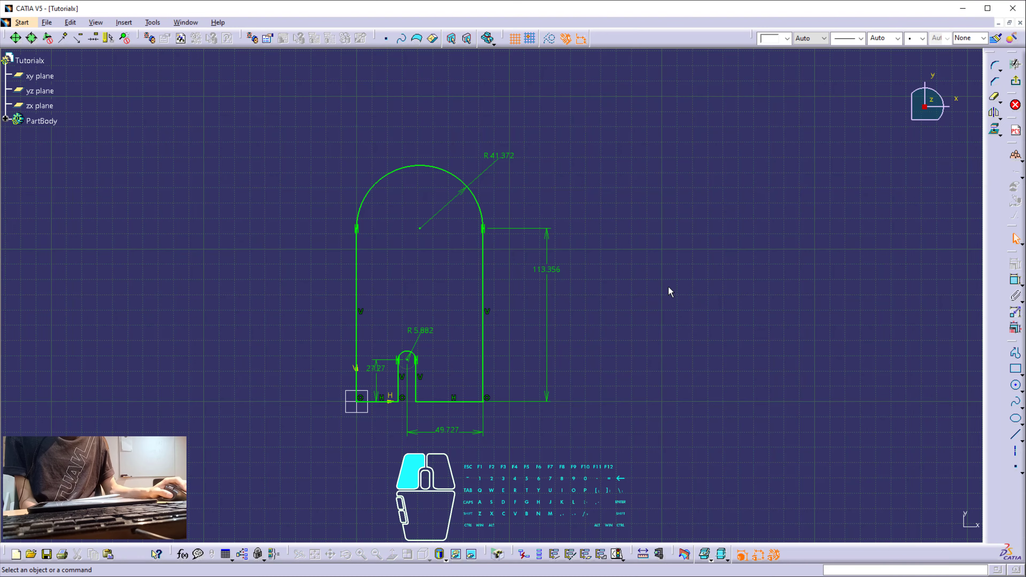
In Edit Multi-Constraint, enter 16mm for Offset.16, 3mm for Radius.15 and 26mm for Offset.14
{"action": "key", "text": "Escape"}
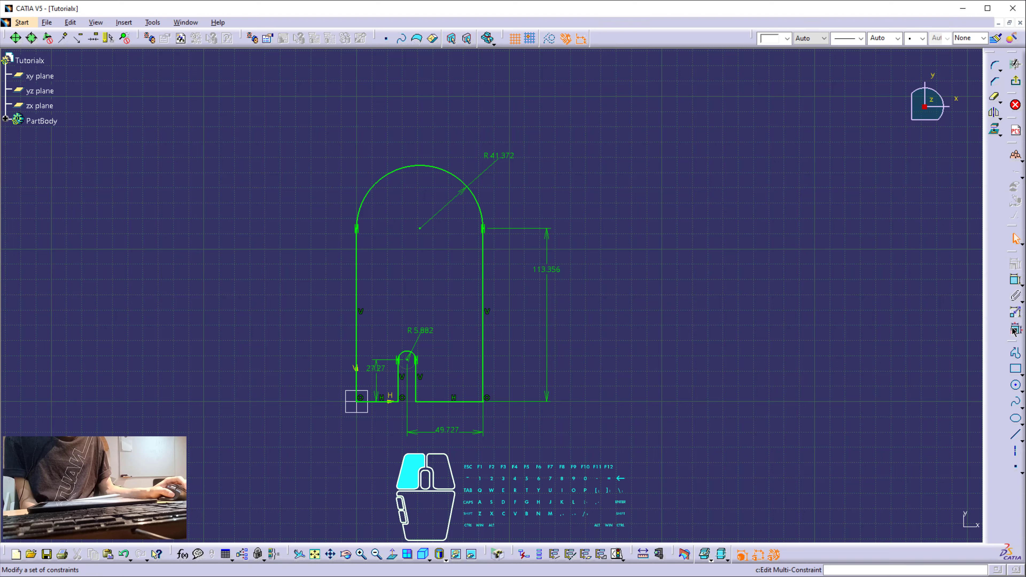
{"action": "left_click", "coordinate": [1016, 329]}
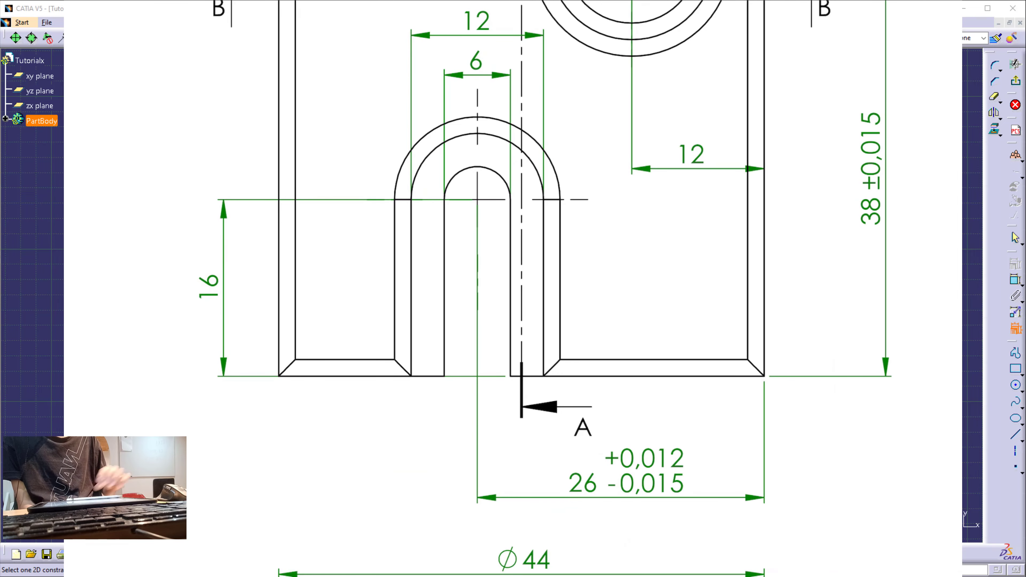
{"action": "type", "text": "16"}
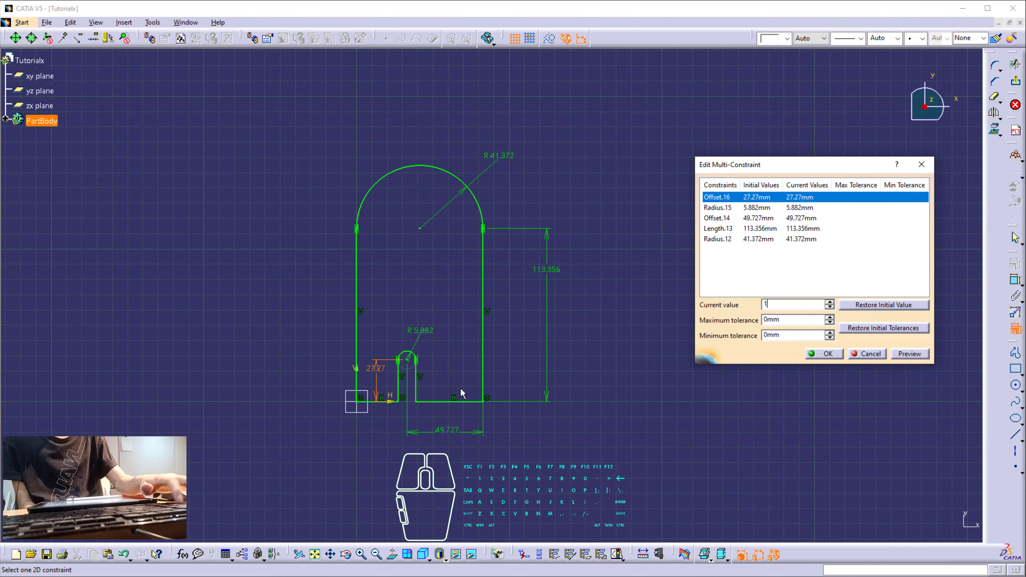
{"action": "left_click", "coordinate": [852, 207]}
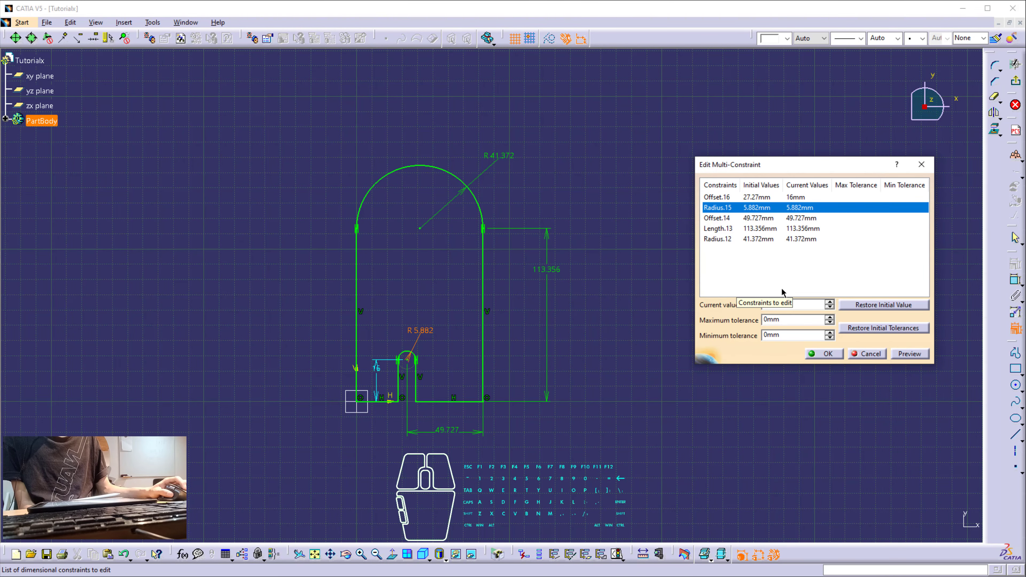
{"action": "type", "text": "3"}
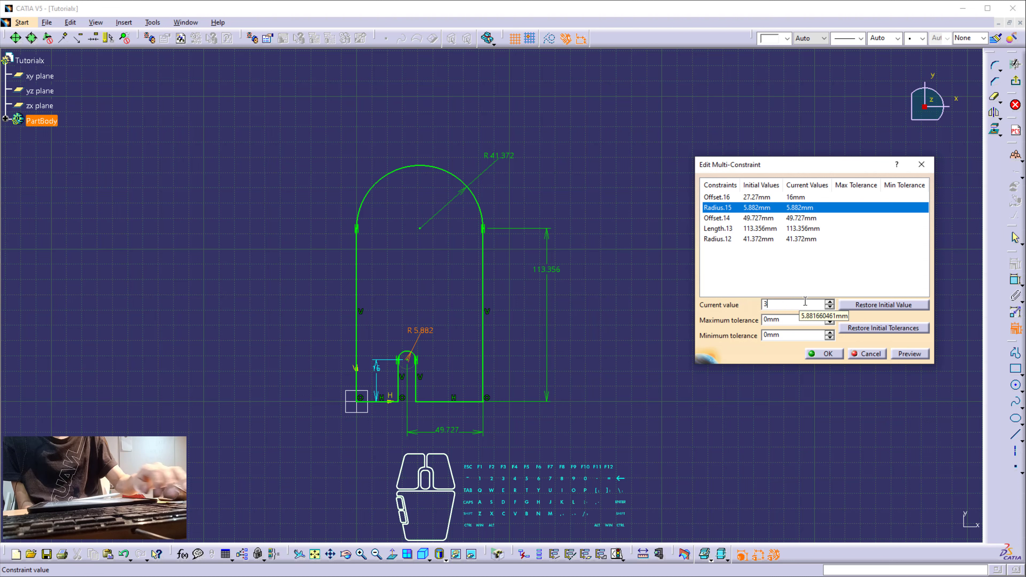
{"action": "left_click", "coordinate": [755, 218]}
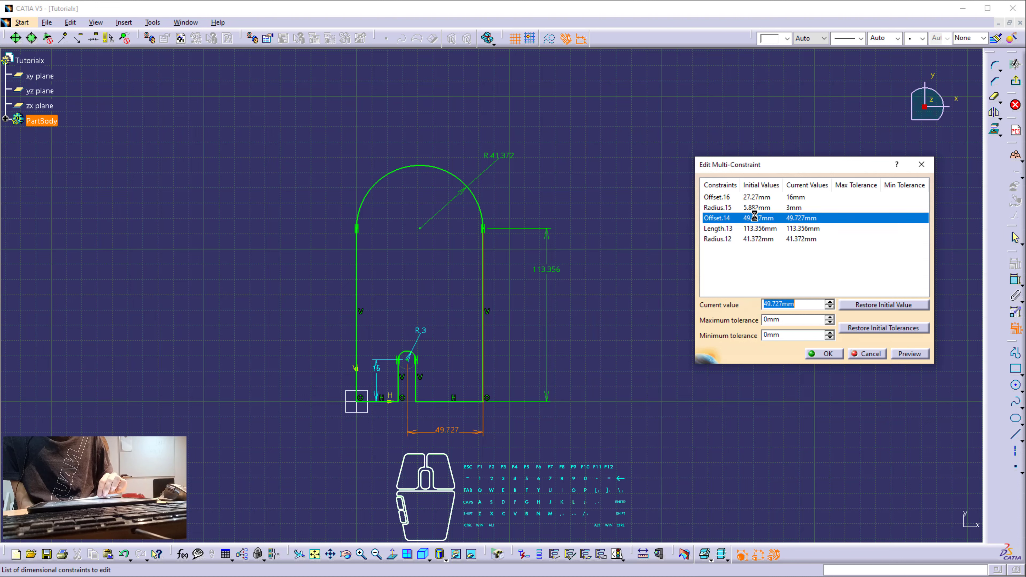
{"action": "type", "text": "26"}
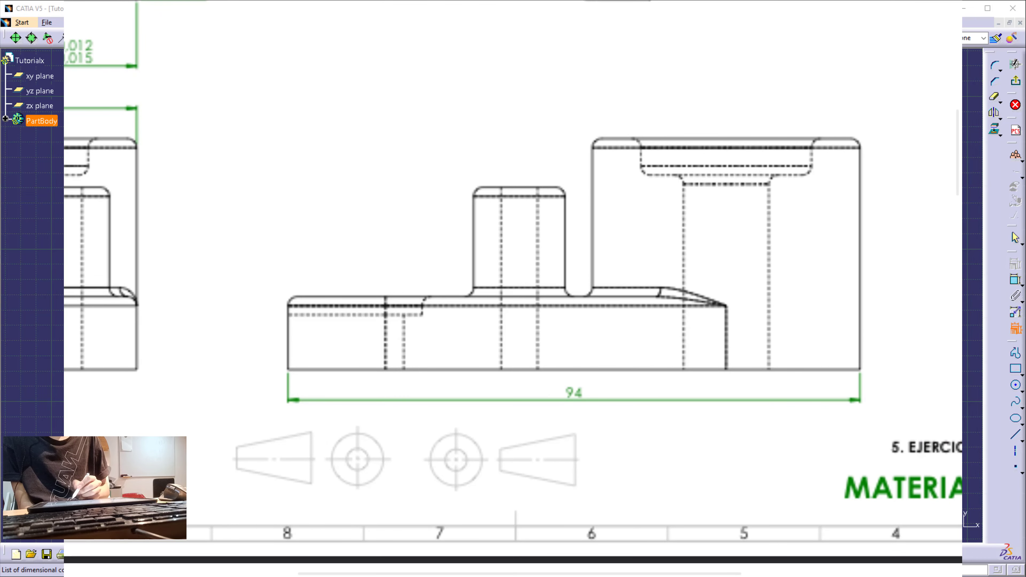
Mark the 94 overall length on the drawing and bring the front view into sight
{"action": "mouse_move", "coordinate": [287, 380]}
{"action": "left_mouse_down"}
{"action": "mouse_move", "coordinate": [355, 408]}
{"action": "mouse_move", "coordinate": [862, 386]}
{"action": "mouse_move", "coordinate": [871, 446]}
{"action": "left_mouse_up"}
{"action": "mouse_move", "coordinate": [561, 389]}
{"action": "left_mouse_down"}
{"action": "mouse_move", "coordinate": [576, 395]}
{"action": "mouse_move", "coordinate": [565, 382]}
{"action": "left_mouse_up"}
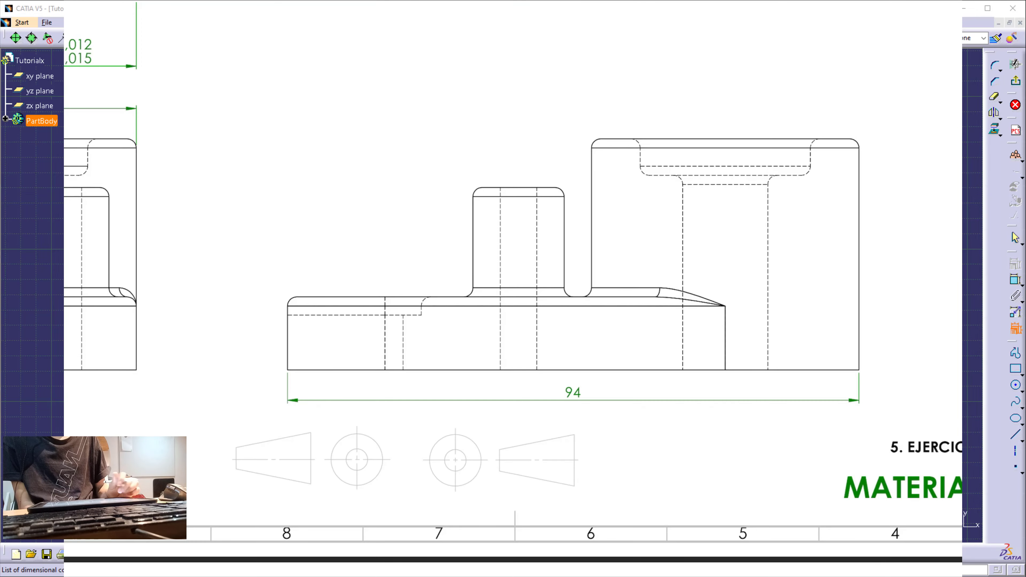
{"action": "scroll", "coordinate": [573, 259], "scroll_direction": "down", "scroll_amount": 1}
{"action": "scroll", "coordinate": [573, 259], "scroll_direction": "down", "scroll_amount": 2}
{"action": "scroll", "coordinate": [573, 259], "scroll_direction": "down", "scroll_amount": 2, "text": "ctrl"}
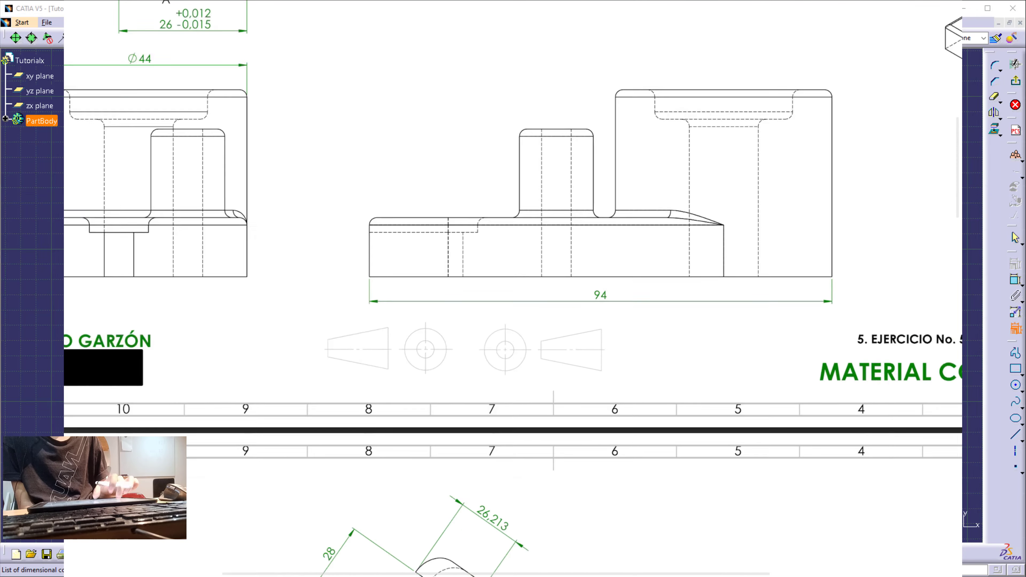
{"action": "scroll", "coordinate": [513, 289], "scroll_direction": "down", "scroll_amount": 2, "text": "ctrl"}
{"action": "scroll", "coordinate": [513, 288], "scroll_direction": "up", "scroll_amount": 8}
{"action": "scroll", "coordinate": [513, 288], "scroll_direction": "left", "scroll_amount": 2}
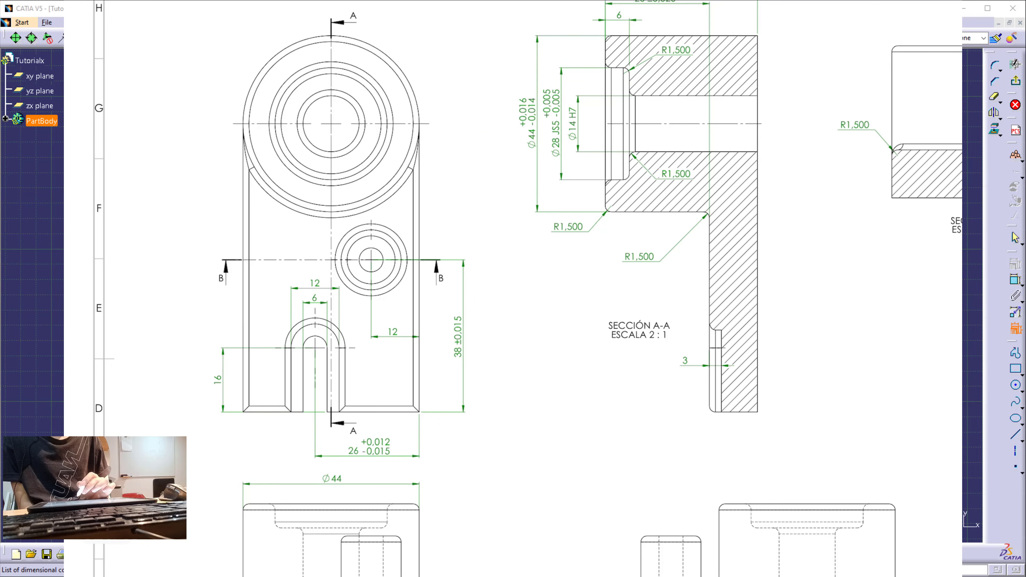
Sketch the plate length beside the front view, labelling the end radius and remaining straight length
{"action": "mouse_move", "coordinate": [423, 125]}
{"action": "left_mouse_down"}
{"action": "mouse_move", "coordinate": [462, 122]}
{"action": "mouse_move", "coordinate": [444, 230]}
{"action": "mouse_move", "coordinate": [440, 435]}
{"action": "mouse_move", "coordinate": [485, 420]}
{"action": "left_mouse_up"}
{"action": "left_click_drag", "start_coordinate": [519, 80], "coordinate": [512, 425]}
{"action": "mouse_move", "coordinate": [491, 420]}
{"action": "left_mouse_down"}
{"action": "mouse_move", "coordinate": [530, 413]}
{"action": "mouse_move", "coordinate": [501, 410]}
{"action": "left_mouse_up"}
{"action": "mouse_move", "coordinate": [435, 28]}
{"action": "left_mouse_down"}
{"action": "mouse_move", "coordinate": [434, 124]}
{"action": "mouse_move", "coordinate": [452, 28]}
{"action": "mouse_move", "coordinate": [423, 28]}
{"action": "mouse_move", "coordinate": [443, 25]}
{"action": "left_mouse_up"}
{"action": "mouse_move", "coordinate": [450, 61]}
{"action": "left_mouse_down"}
{"action": "mouse_move", "coordinate": [450, 96]}
{"action": "mouse_move", "coordinate": [476, 97]}
{"action": "left_mouse_up"}
{"action": "mouse_move", "coordinate": [562, 176]}
{"action": "left_mouse_down"}
{"action": "mouse_move", "coordinate": [539, 234]}
{"action": "mouse_move", "coordinate": [584, 240]}
{"action": "mouse_move", "coordinate": [584, 177]}
{"action": "mouse_move", "coordinate": [564, 241]}
{"action": "left_mouse_up"}
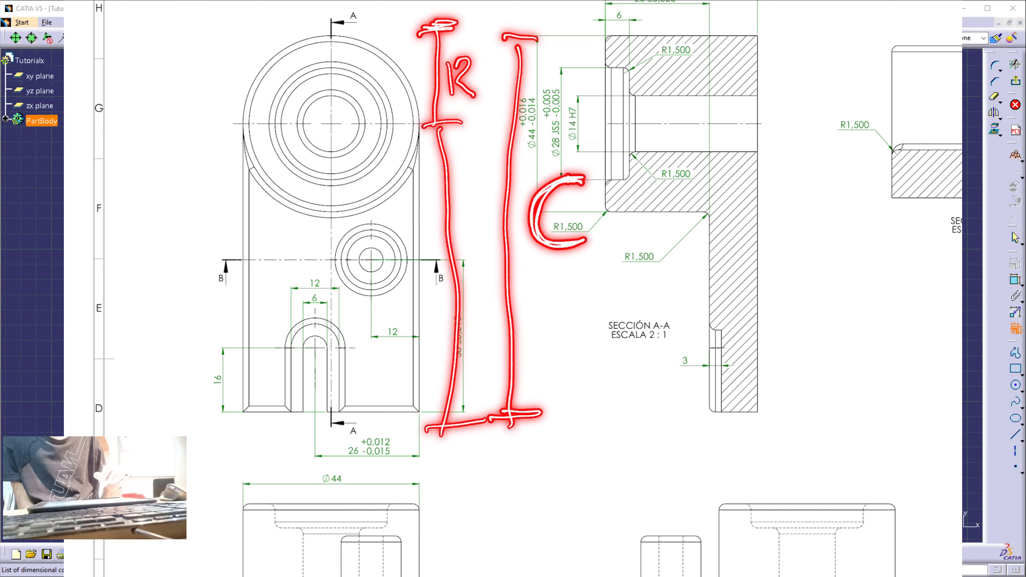
Relate the remaining straight length to the 94 value and cross out the small boss circle
{"action": "mouse_move", "coordinate": [603, 204]}
{"action": "left_mouse_down"}
{"action": "mouse_move", "coordinate": [669, 183]}
{"action": "mouse_move", "coordinate": [654, 198]}
{"action": "left_mouse_up"}
{"action": "left_click_drag", "start_coordinate": [722, 160], "coordinate": [723, 202]}
{"action": "mouse_move", "coordinate": [770, 158]}
{"action": "left_mouse_down"}
{"action": "mouse_move", "coordinate": [770, 202]}
{"action": "mouse_move", "coordinate": [784, 181]}
{"action": "left_mouse_up"}
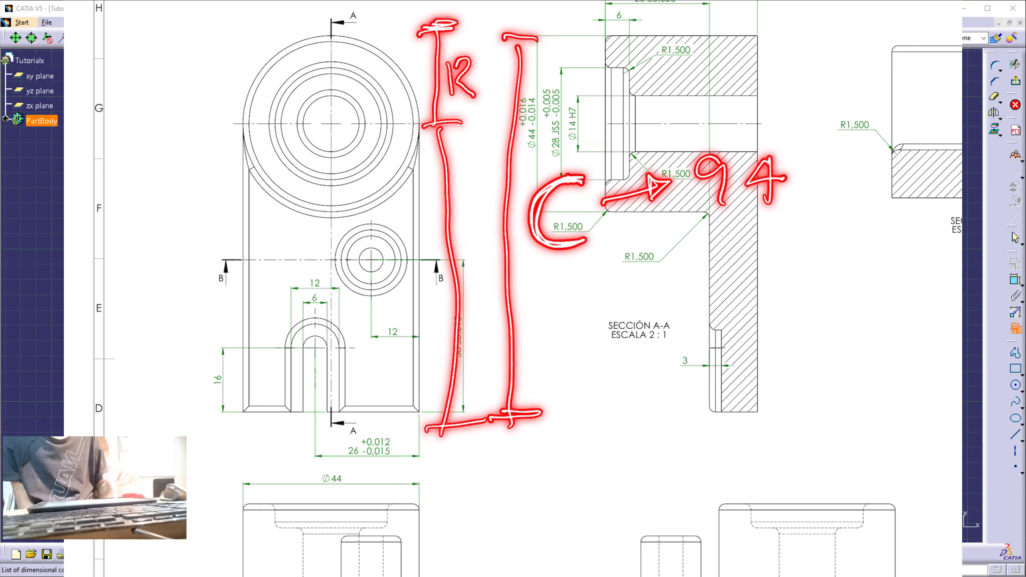
{"action": "left_click_drag", "start_coordinate": [406, 230], "coordinate": [437, 275]}
{"action": "left_click_drag", "start_coordinate": [438, 228], "coordinate": [405, 281]}
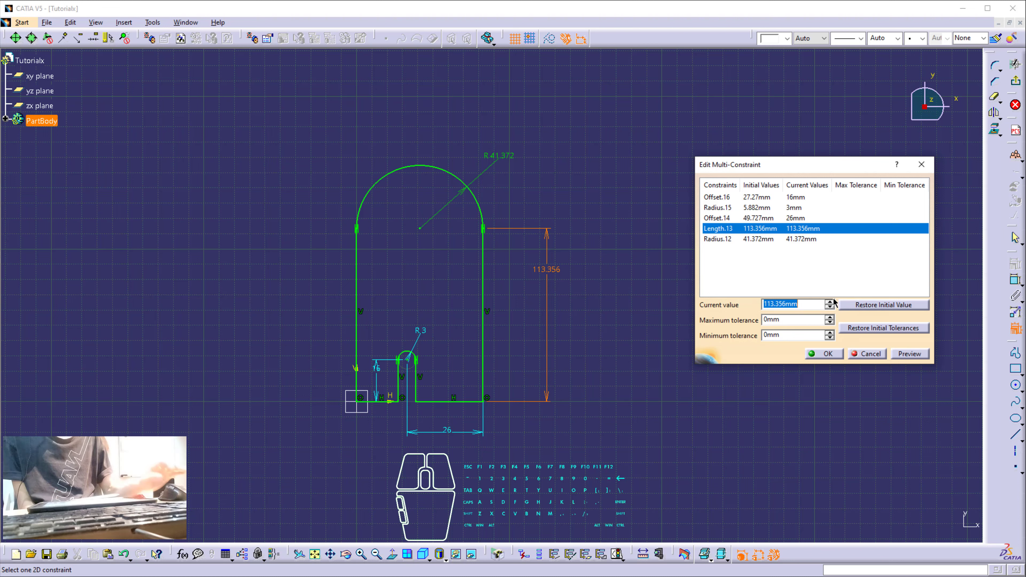
Enter 94-22 for the 72 mm straight length and preview the 22 mm end radius
{"action": "type", "text": "94-22"}
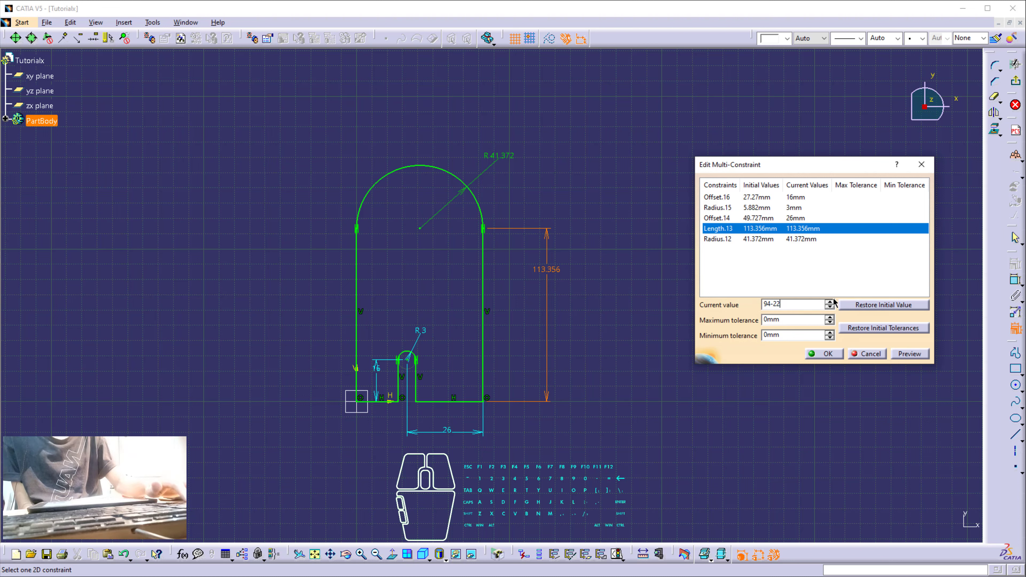
{"action": "left_click", "coordinate": [850, 238]}
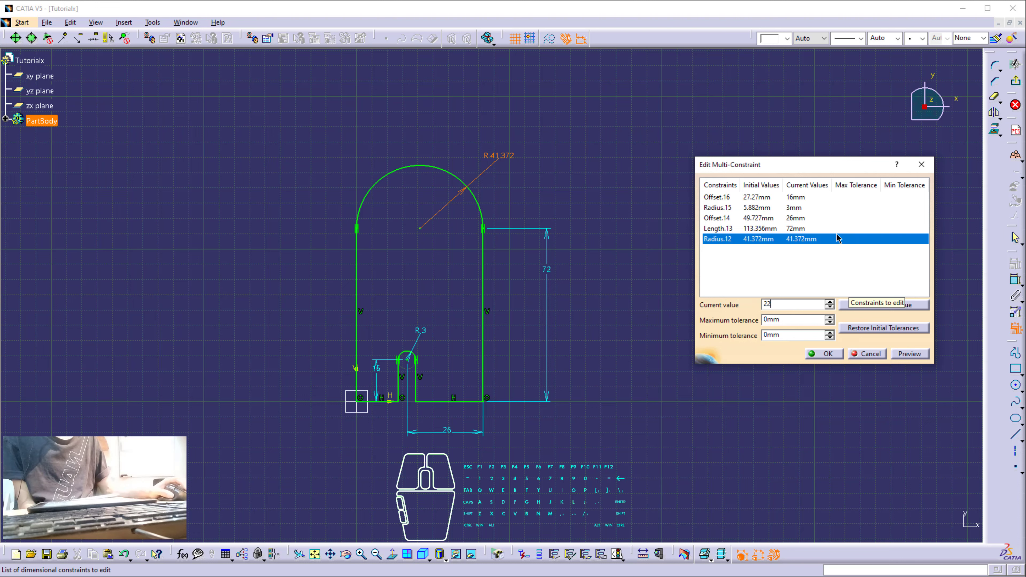
{"action": "left_click", "coordinate": [914, 355]}
Apply the 72 mm length and R22 end radius, then zoom in on the resized sketch
{"action": "left_click", "coordinate": [827, 354]}
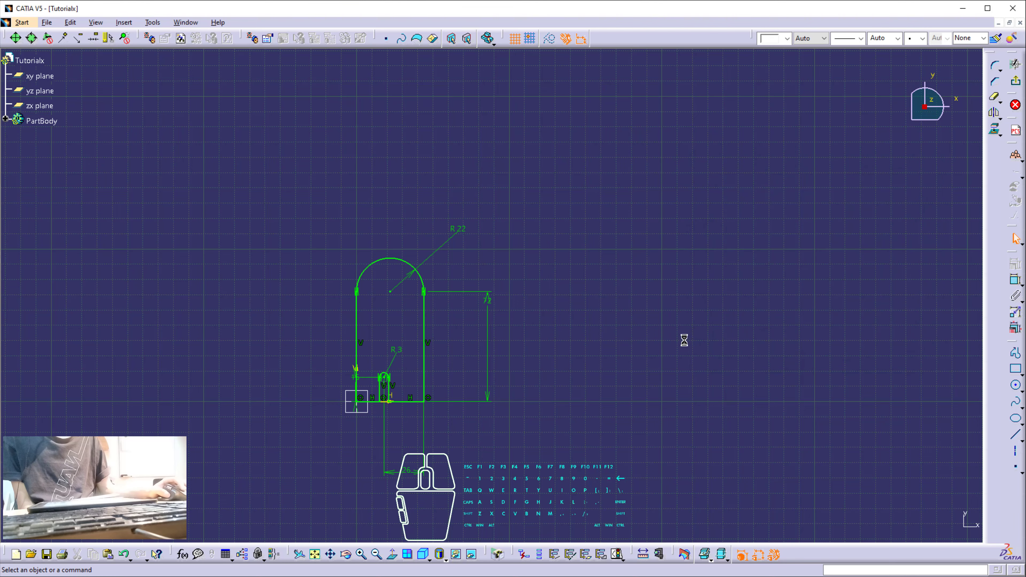
{"action": "right_click", "coordinate": [444, 389]}
{"action": "middle_click_drag", "start_coordinate": [443, 389], "coordinate": [449, 324]}
{"action": "middle_click_drag", "start_coordinate": [433, 378], "coordinate": [522, 307]}
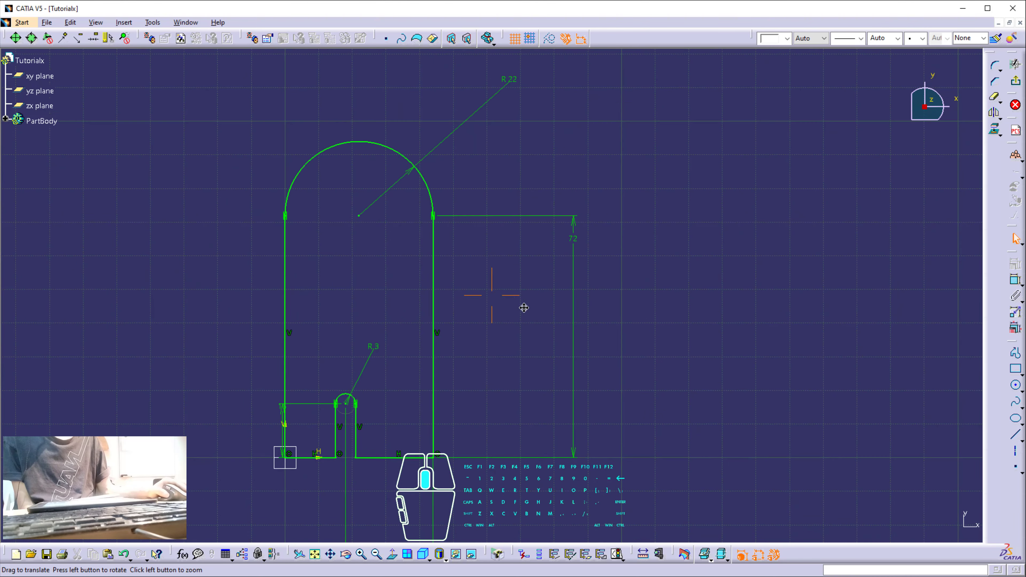
{"action": "left_click", "coordinate": [465, 356]}
{"action": "mouse_move", "coordinate": [375, 378]}
{"action": "middle_mouse_down"}
{"action": "mouse_move", "coordinate": [483, 314]}
{"action": "mouse_move", "coordinate": [499, 316]}
{"action": "mouse_move", "coordinate": [500, 352]}
{"action": "middle_mouse_up"}
Leave the sketch and pad the profile into a 12 mm thick plate
{"action": "left_click", "coordinate": [1017, 82]}
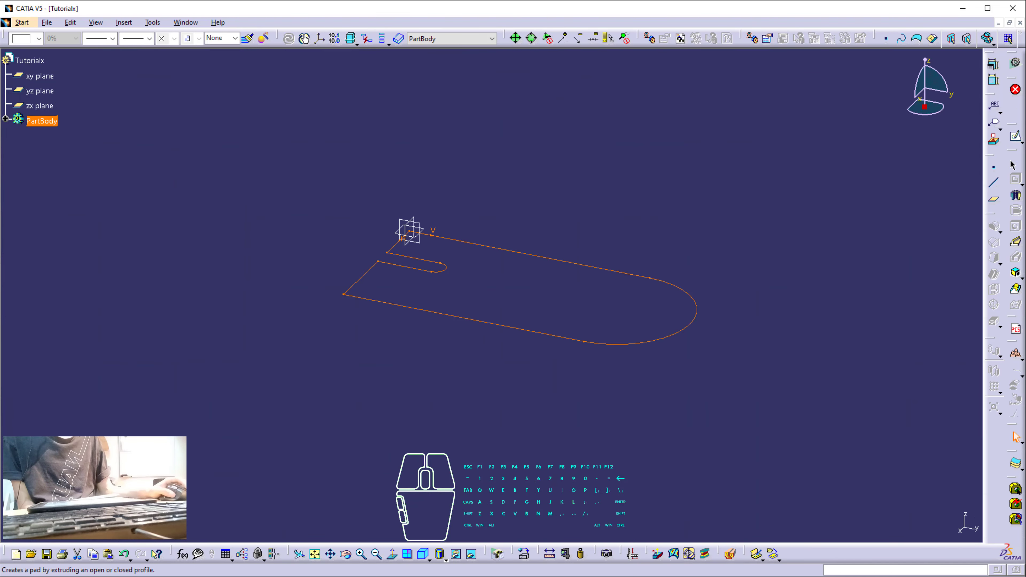
{"action": "left_click", "coordinate": [1016, 163]}
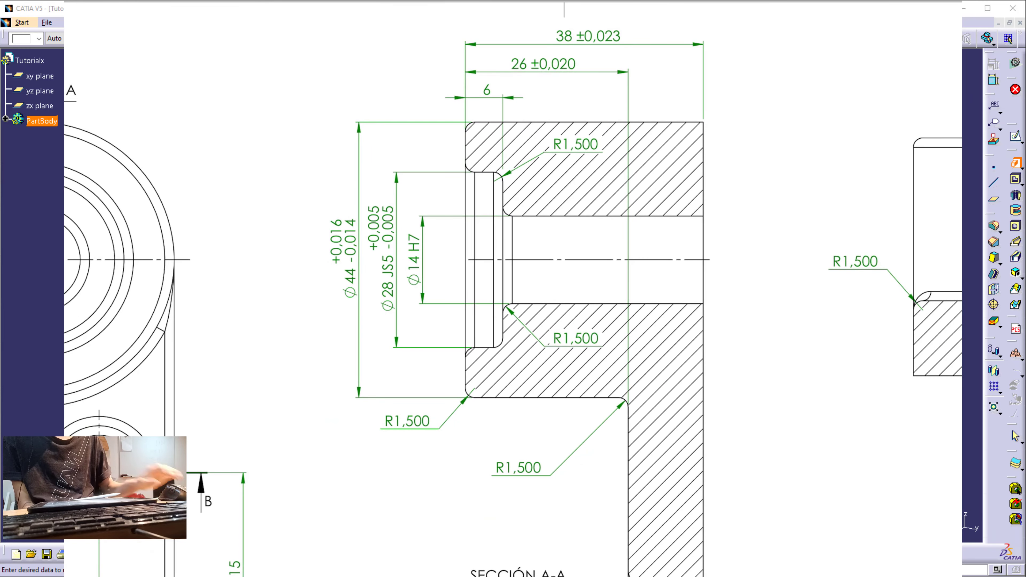
{"action": "type", "text": "38"}
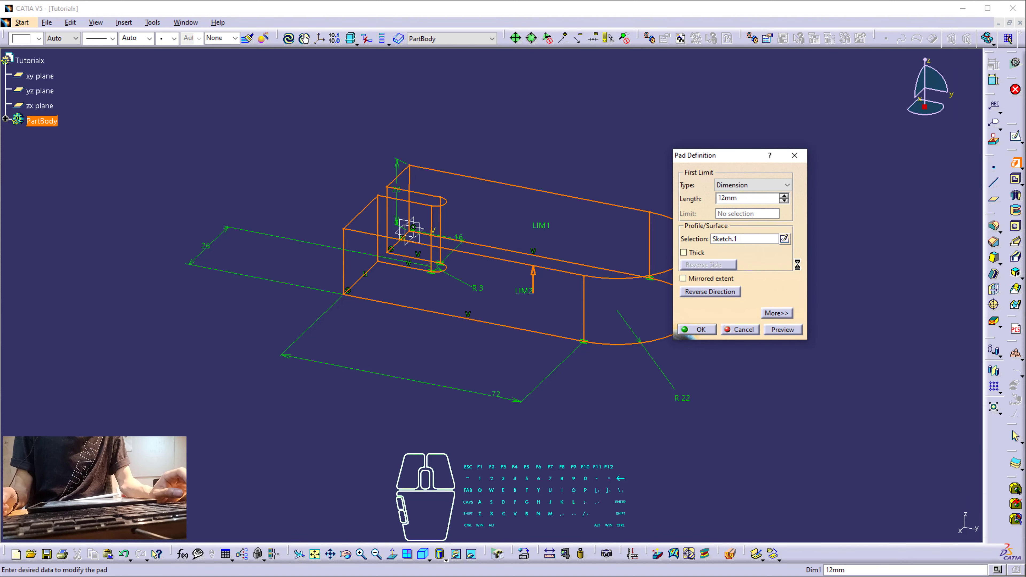
{"action": "left_click", "coordinate": [797, 265]}
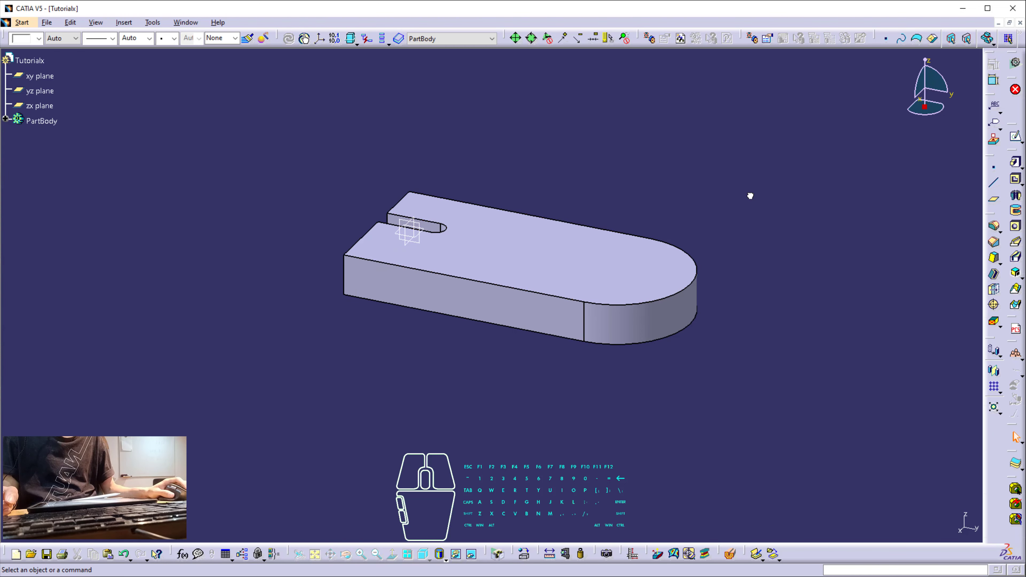
Start a sketch on the plate's top face and project its rounded end edge as construction geometry
{"action": "left_click", "coordinate": [1015, 136]}
{"action": "left_click", "coordinate": [683, 284]}
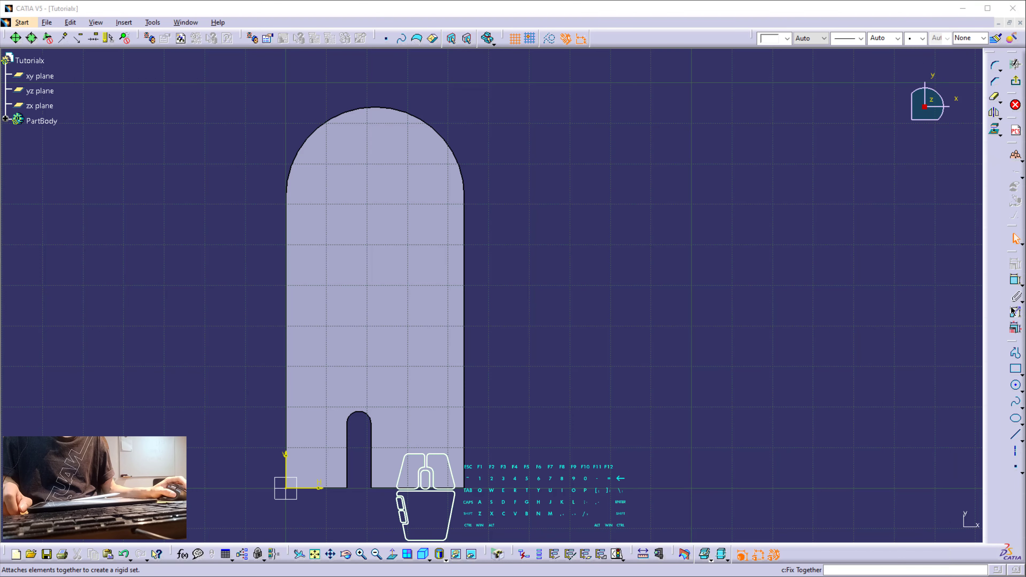
{"action": "left_click", "coordinate": [434, 130]}
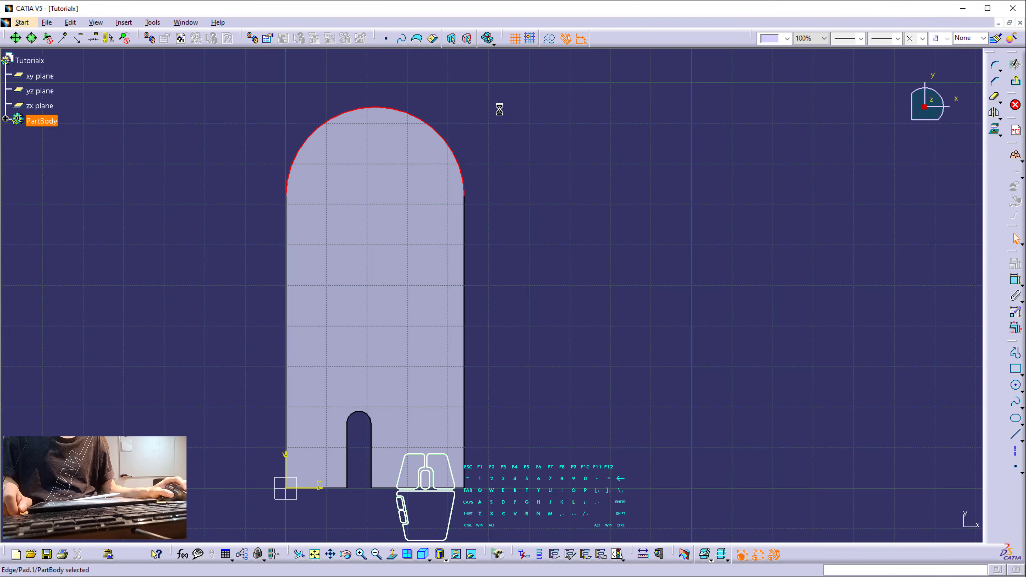
{"action": "mouse_move", "coordinate": [500, 153]}
{"action": "middle_mouse_down"}
{"action": "mouse_move", "coordinate": [487, 158]}
{"action": "mouse_move", "coordinate": [582, 133]}
{"action": "middle_mouse_up"}
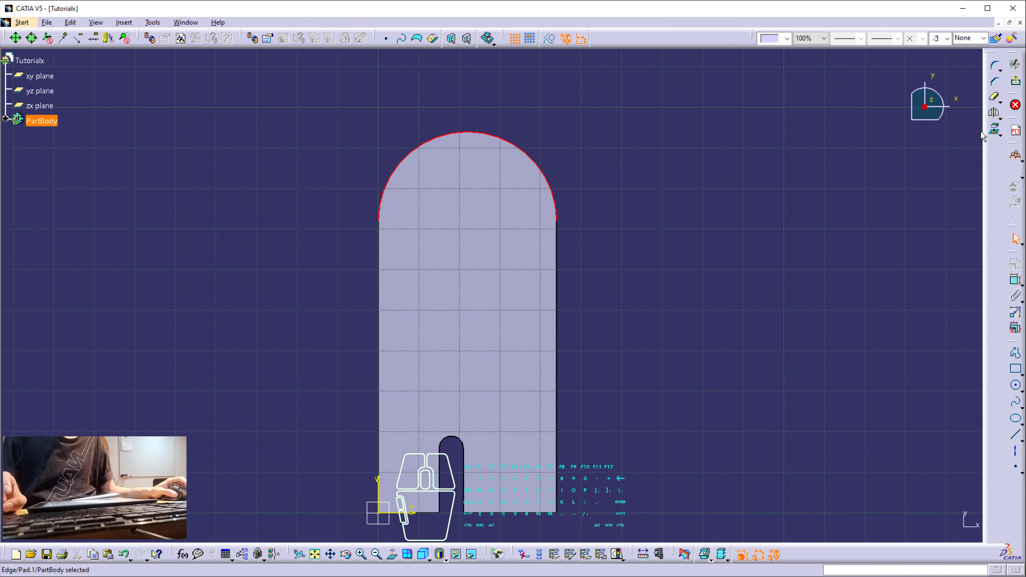
{"action": "left_click", "coordinate": [995, 129]}
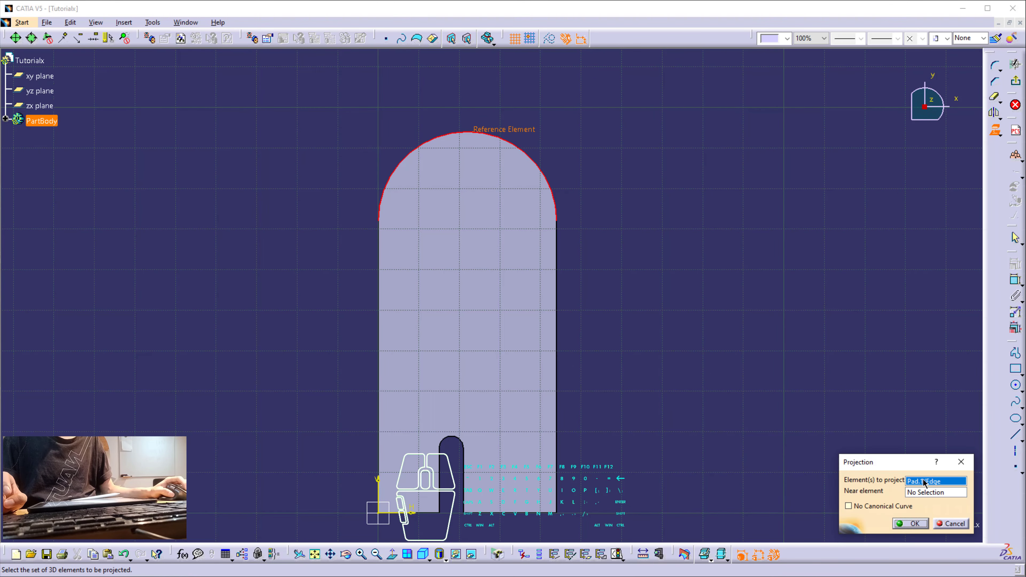
{"action": "left_click", "coordinate": [911, 524]}
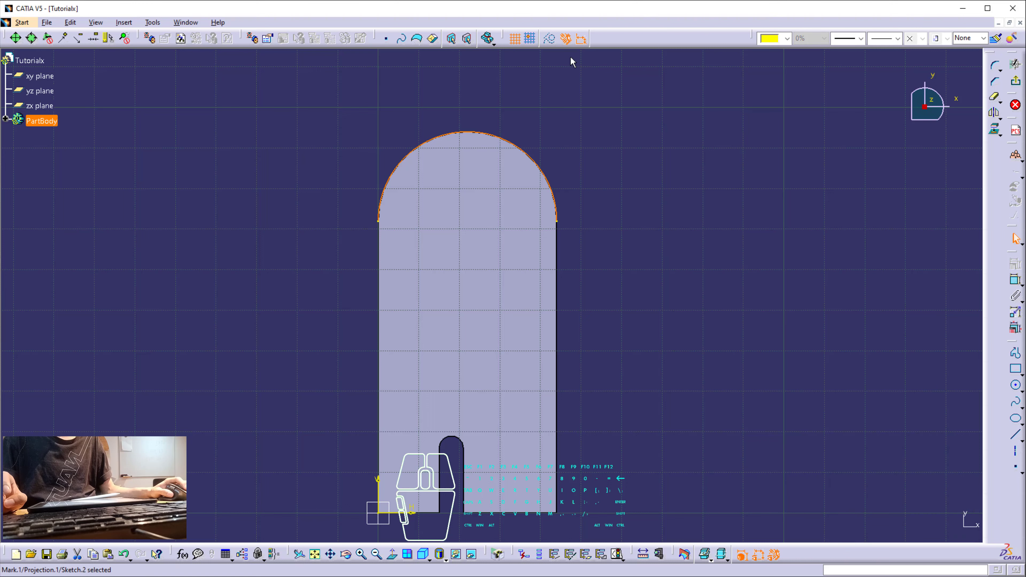
{"action": "left_click", "coordinate": [550, 41]}
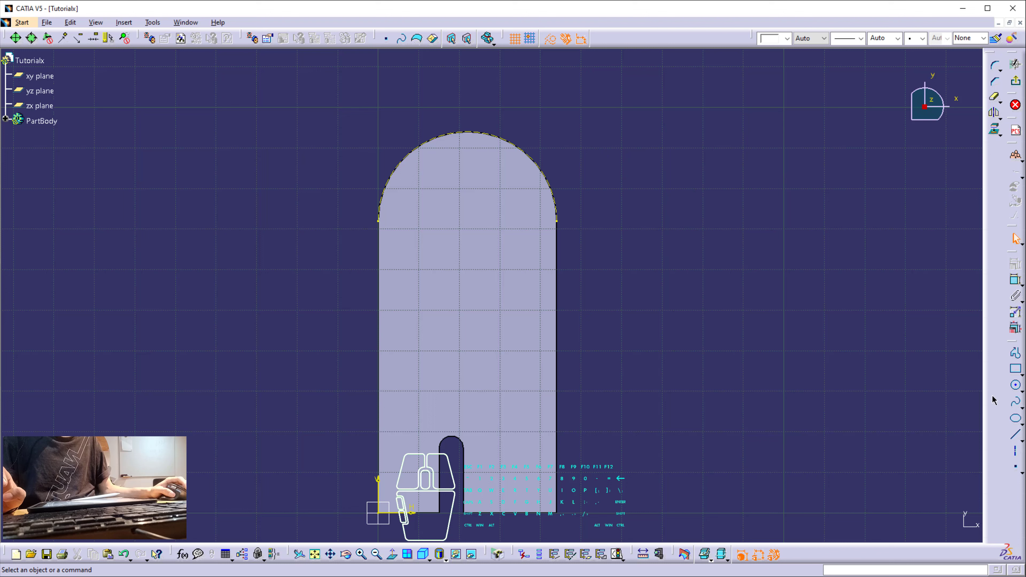
Draw a circle following the projected arc and return to the part
{"action": "left_click", "coordinate": [1016, 385]}
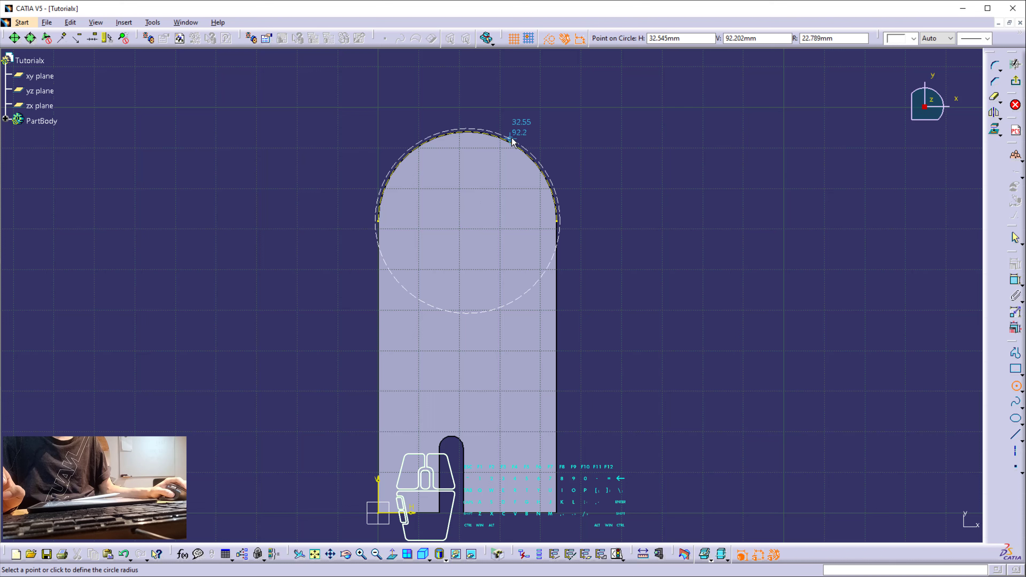
{"action": "left_click", "coordinate": [519, 146]}
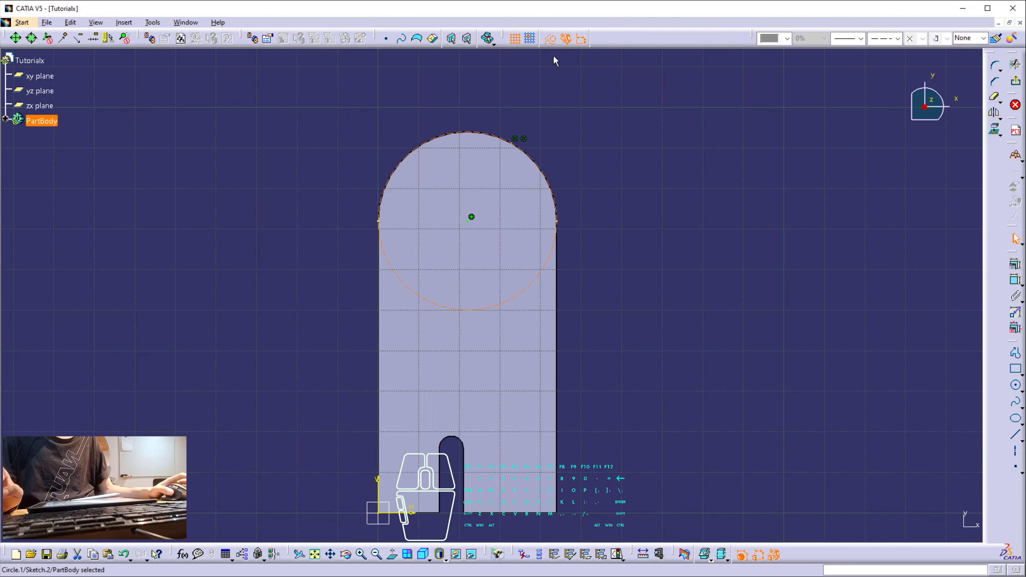
{"action": "left_click", "coordinate": [550, 38]}
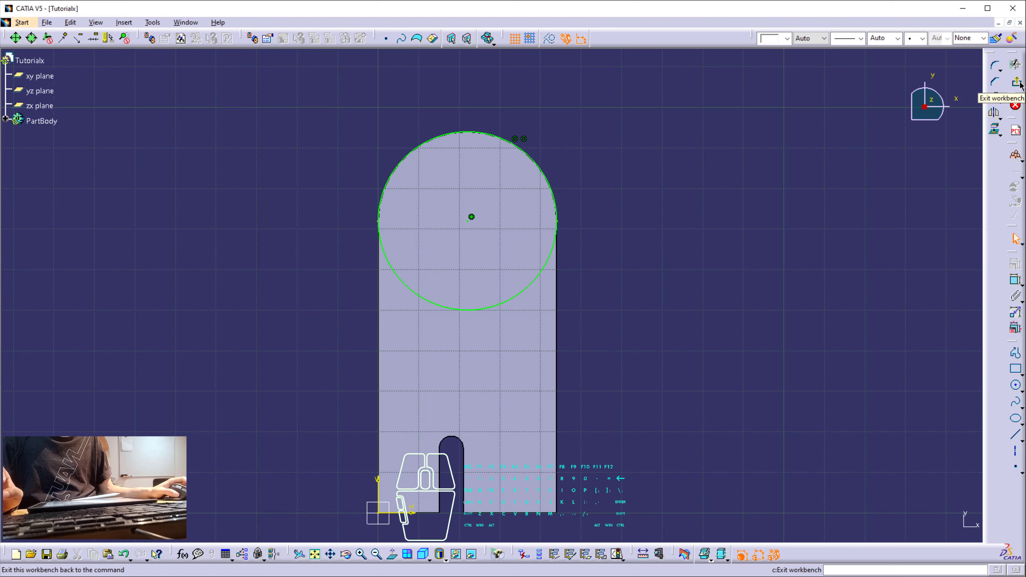
{"action": "left_click", "coordinate": [1017, 83]}
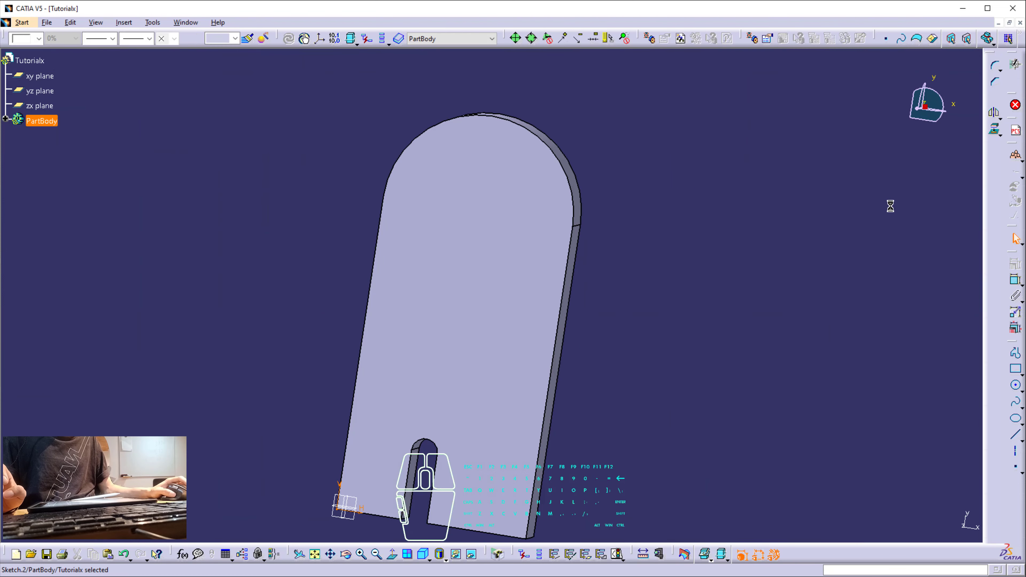
Pad the circle sketch 26 mm into a cylindrical boss and orbit to view it
{"action": "left_click", "coordinate": [1015, 163]}
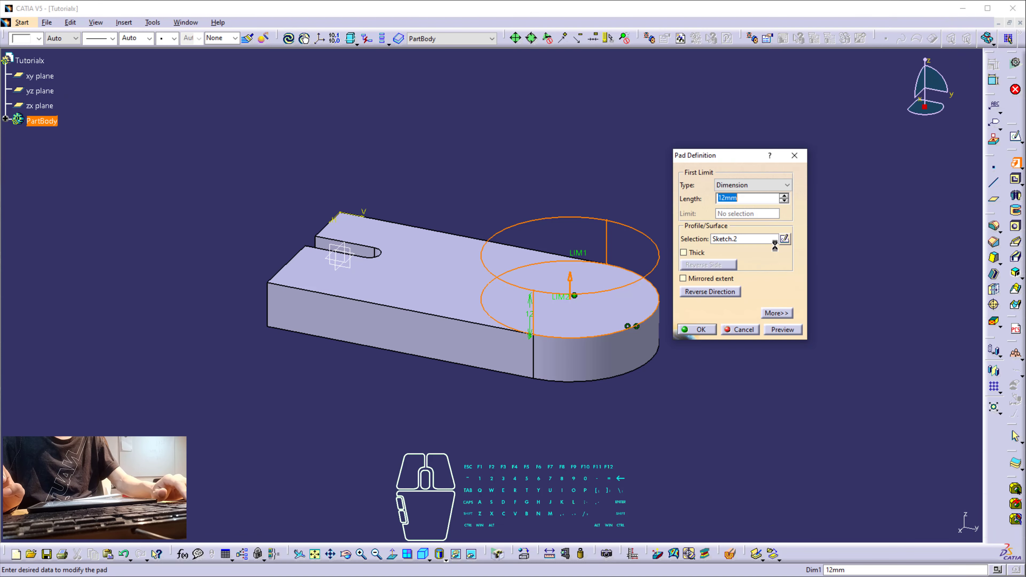
{"action": "type", "text": "26"}
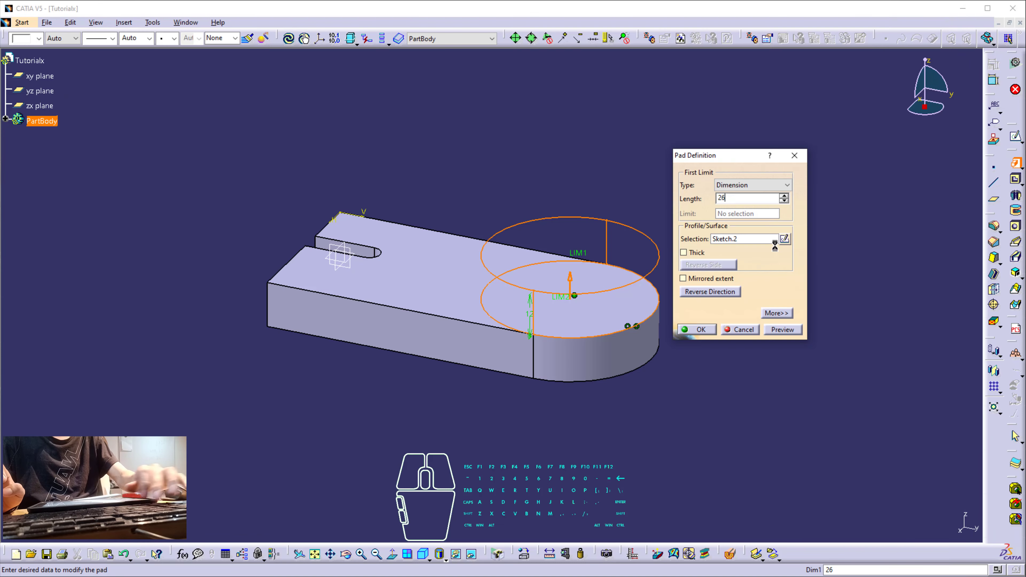
{"action": "key", "text": "Return"}
{"action": "left_click", "coordinate": [778, 245]}
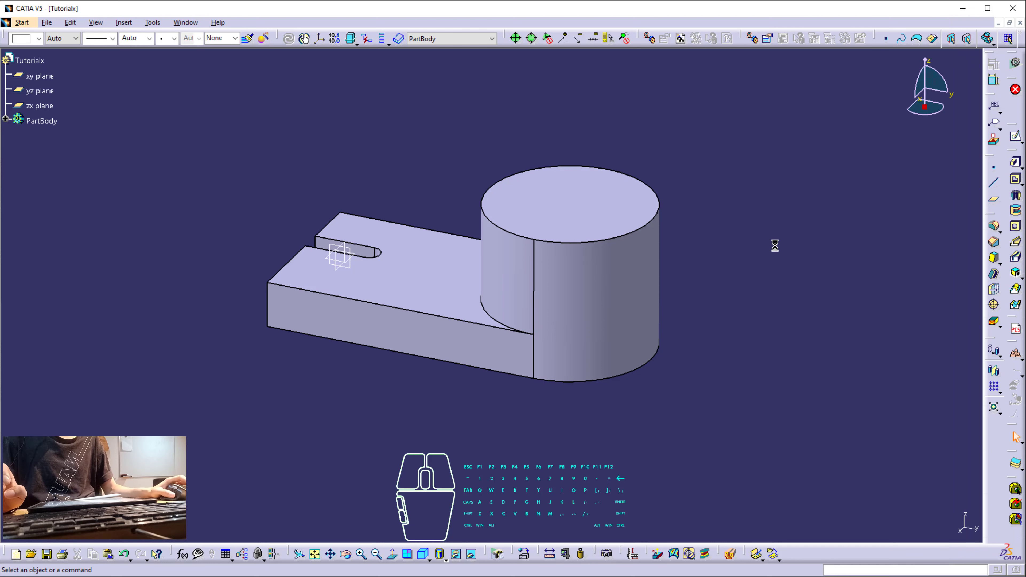
{"action": "middle_click_drag", "start_coordinate": [493, 329], "coordinate": [647, 291]}
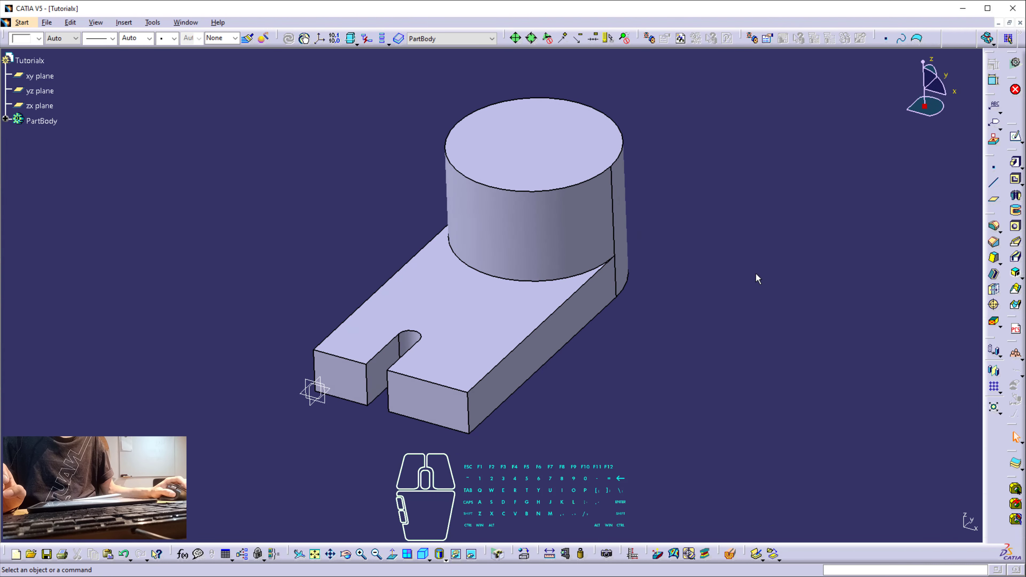
Start a sketch on the plate's top face and draw a small circle
{"action": "left_click", "coordinate": [1016, 138]}
{"action": "left_click", "coordinate": [513, 321]}
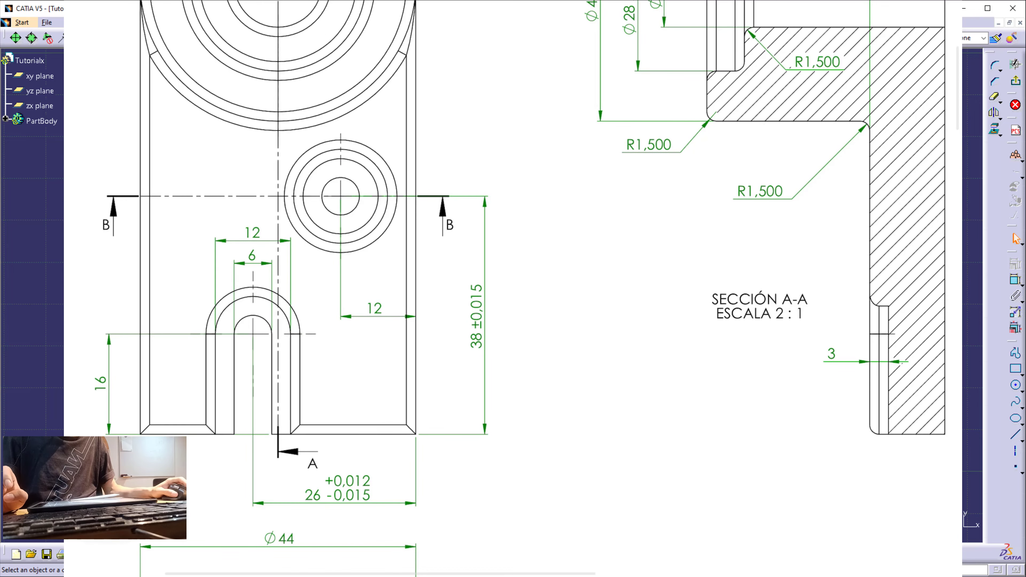
{"action": "left_click", "coordinate": [1016, 386]}
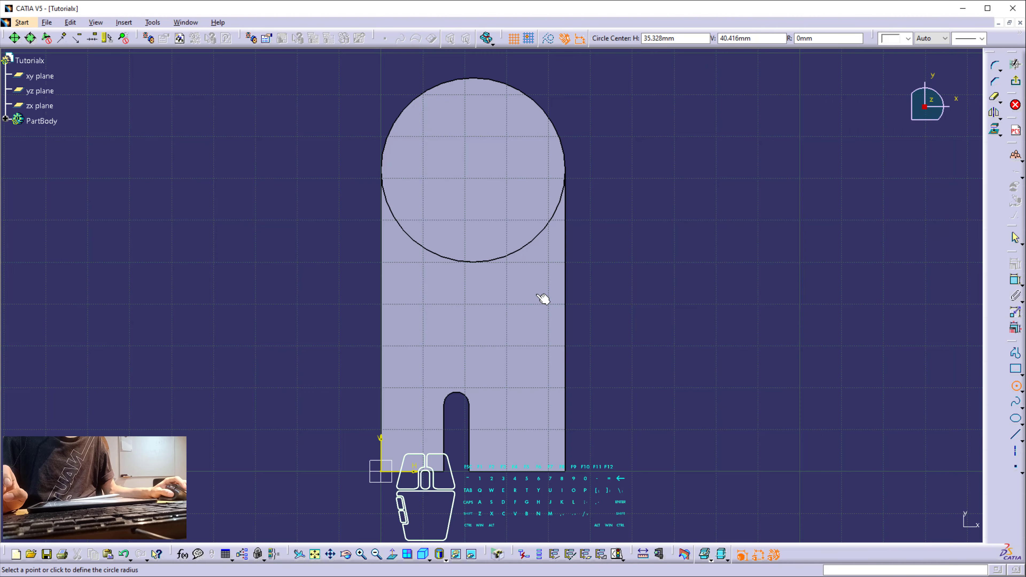
{"action": "left_click", "coordinate": [529, 303]}
{"action": "left_click", "coordinate": [547, 294]}
Dimension the small circle to a 15 mm diameter
{"action": "left_click", "coordinate": [1015, 280]}
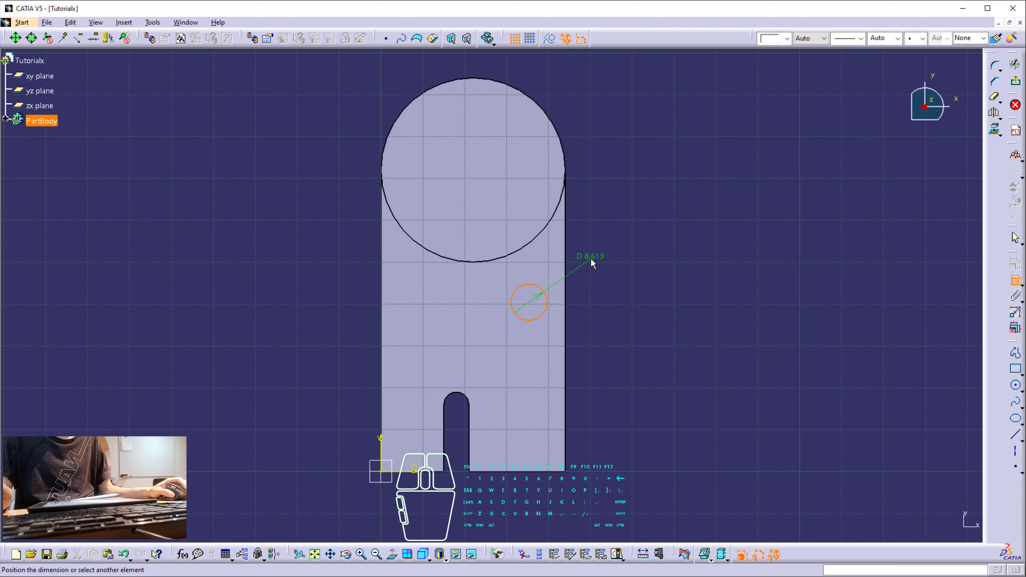
{"action": "left_click", "coordinate": [592, 263]}
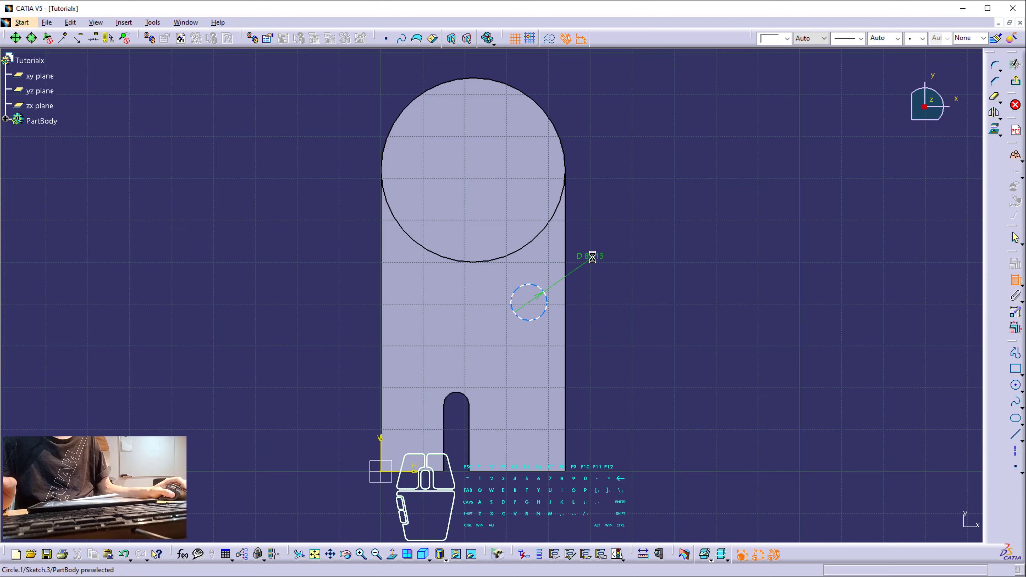
{"action": "double_click", "coordinate": [590, 256]}
{"action": "type", "text": "15"}
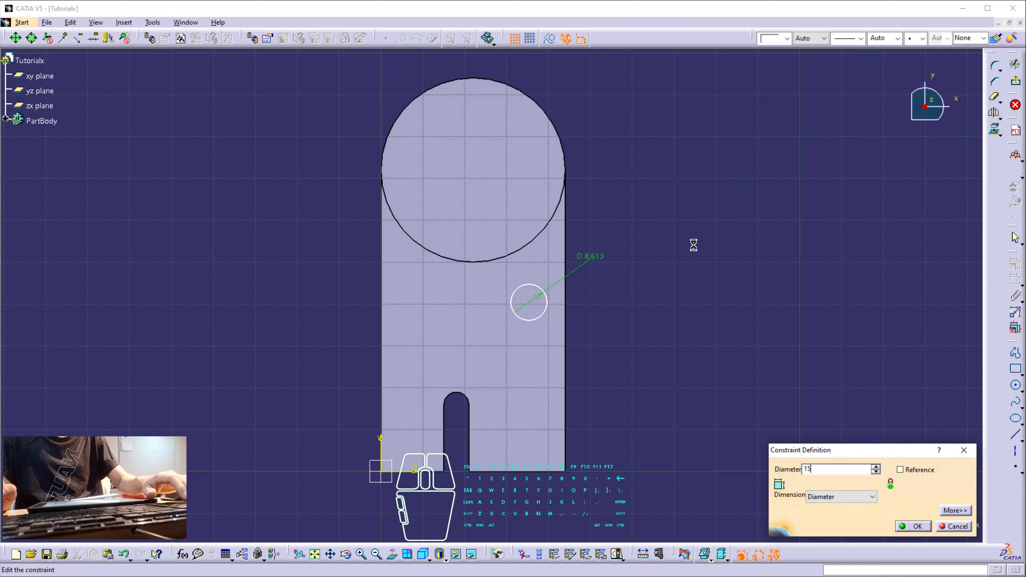
{"action": "key", "text": "Return"}
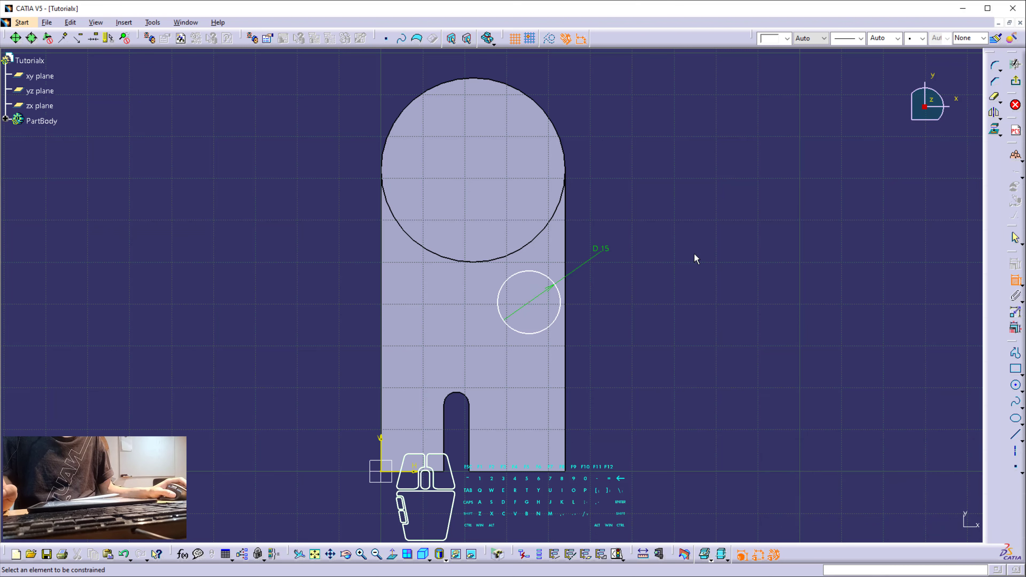
{"action": "left_click", "coordinate": [554, 289]}
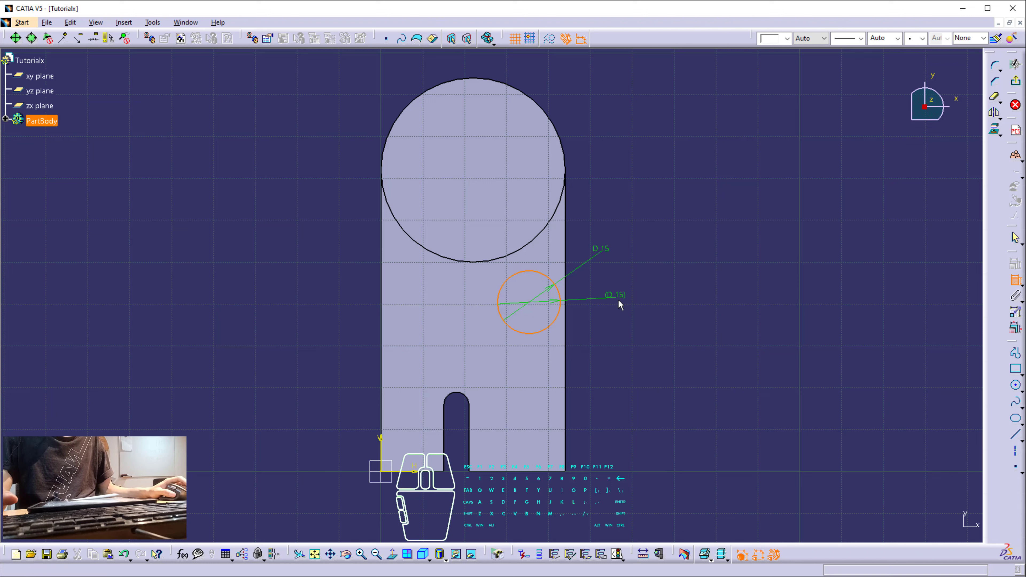
{"action": "key", "text": "Escape"}
{"action": "left_click", "coordinate": [1016, 280]}
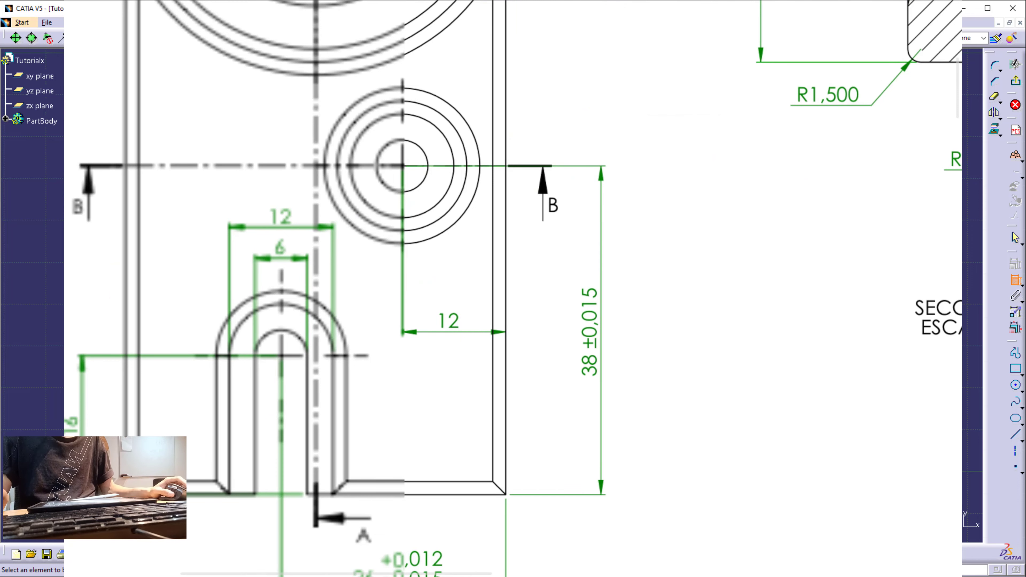
Place the circle 38 mm above the plate's bottom edge
{"action": "left_click", "coordinate": [42, 121]}
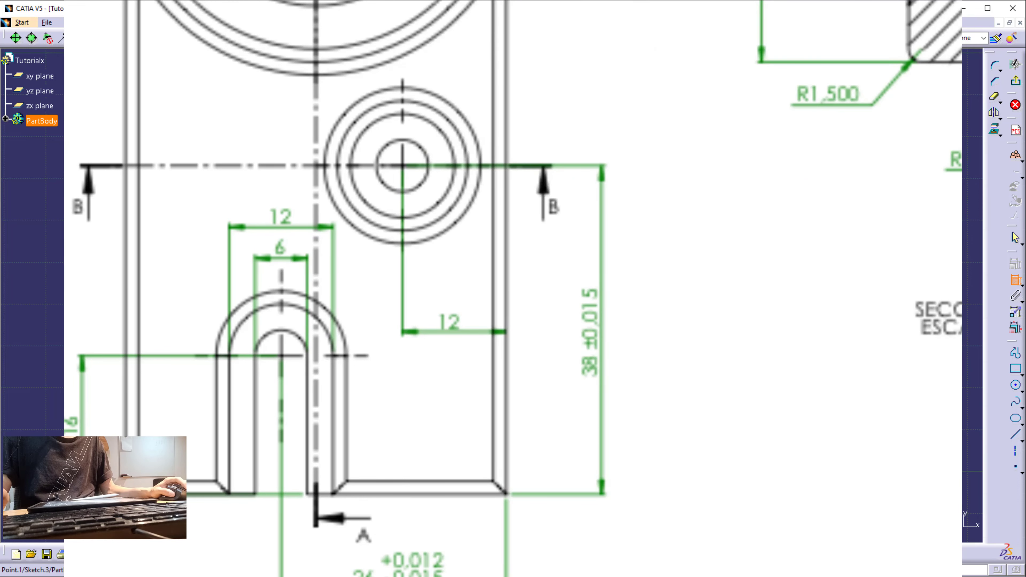
{"action": "left_click", "coordinate": [554, 471]}
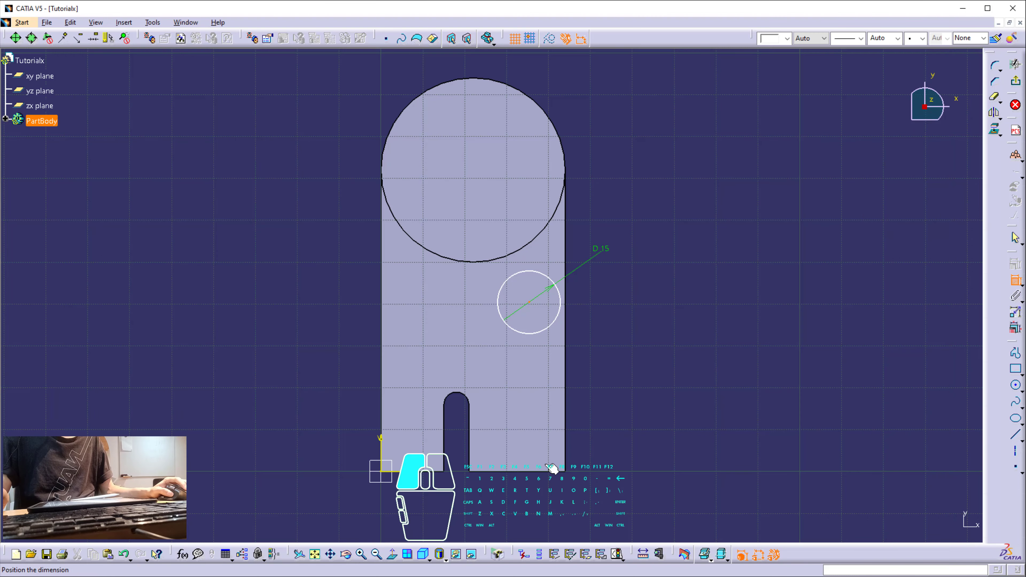
{"action": "left_click", "coordinate": [641, 394]}
{"action": "double_click", "coordinate": [641, 398]}
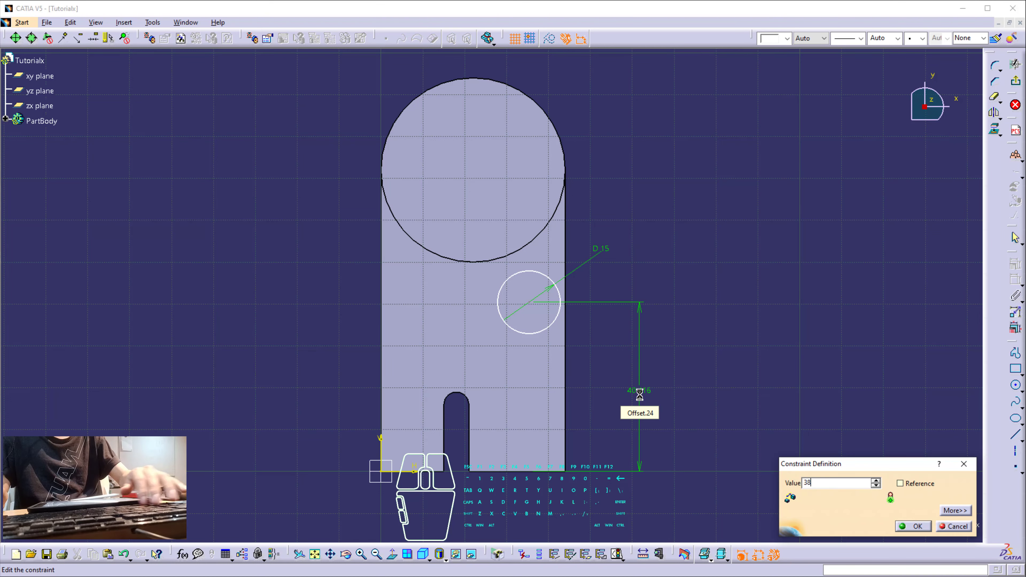
{"action": "key", "text": "Return"}
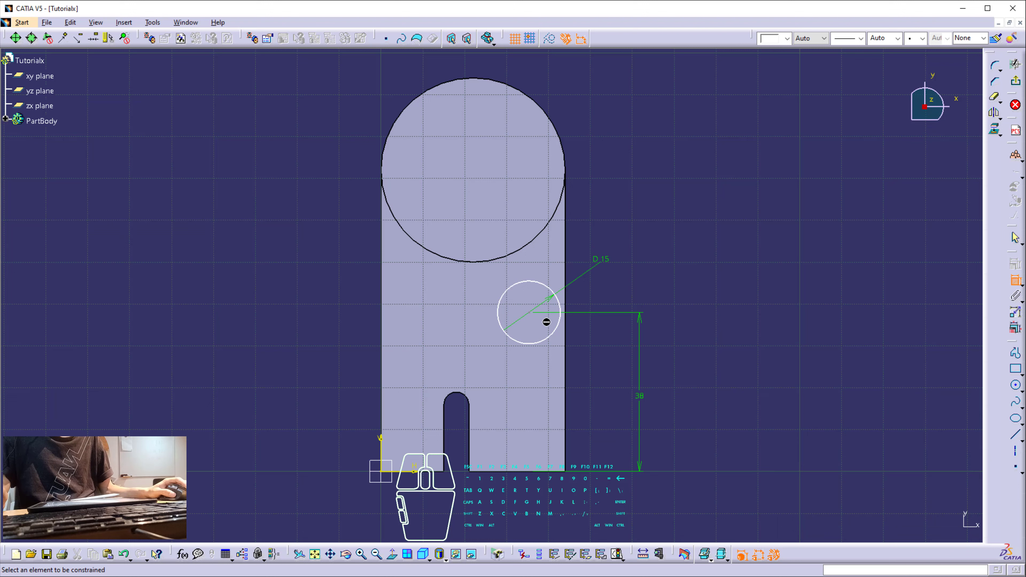
Place the circle 12 mm from the plate's right edge and leave the sketch
{"action": "left_click", "coordinate": [531, 315]}
{"action": "left_click", "coordinate": [567, 302]}
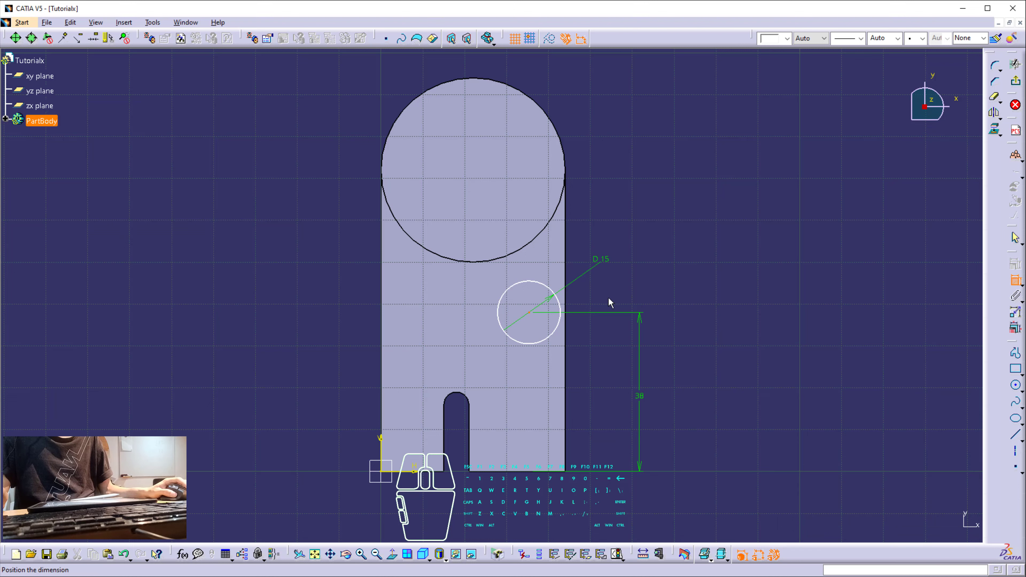
{"action": "left_click", "coordinate": [656, 297]}
{"action": "double_click", "coordinate": [660, 292]}
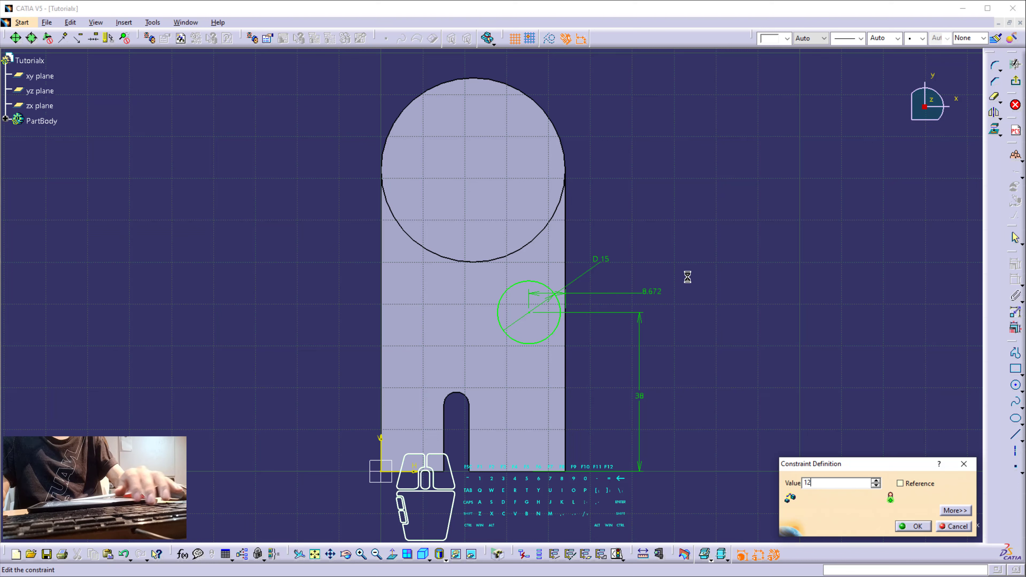
{"action": "key", "text": "Return"}
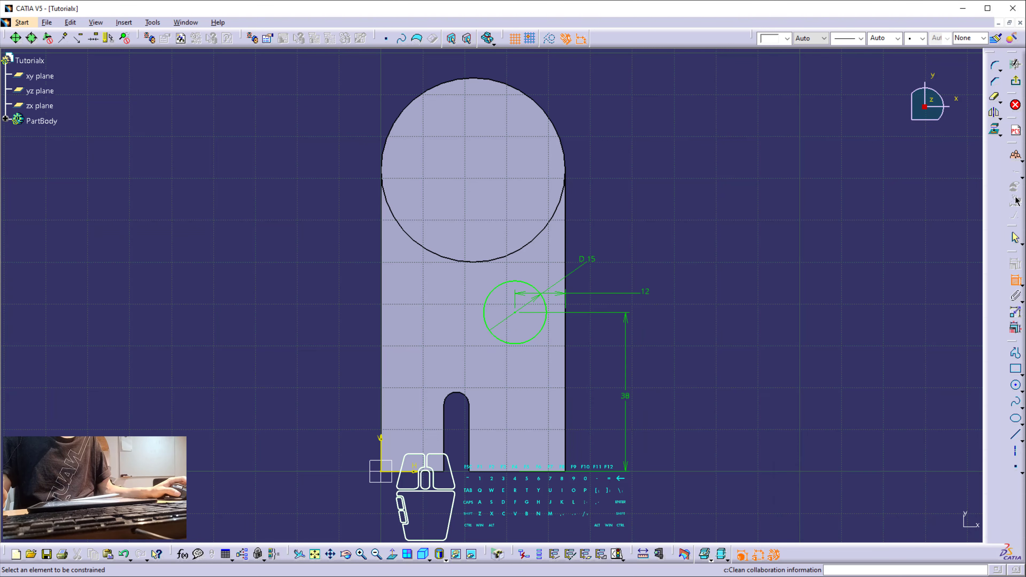
{"action": "left_click", "coordinate": [1016, 105]}
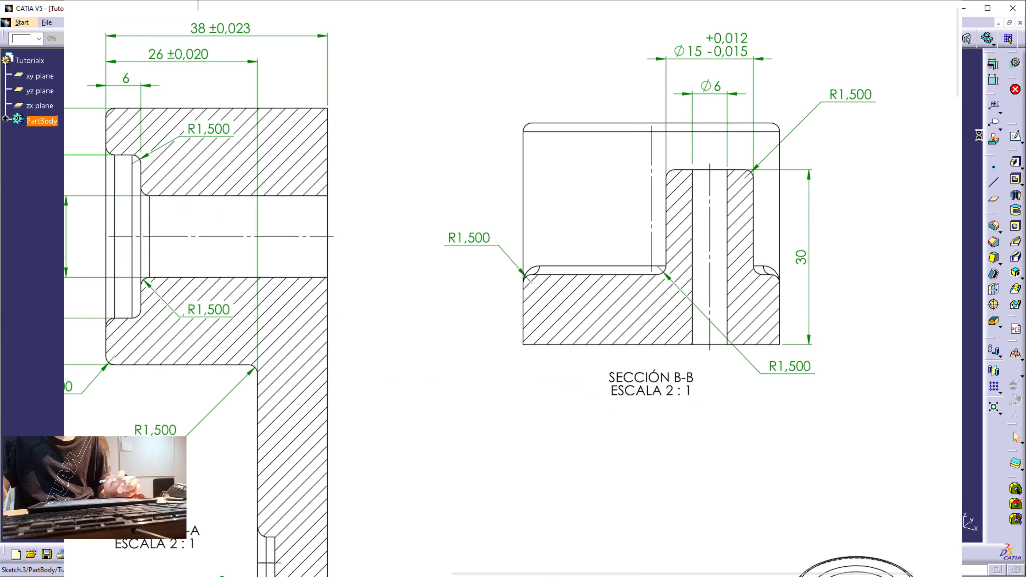
Mark the 30 mm height, step, bottom edge and pin shape in Sección B-B
{"action": "left_click_drag", "start_coordinate": [801, 260], "coordinate": [798, 249]}
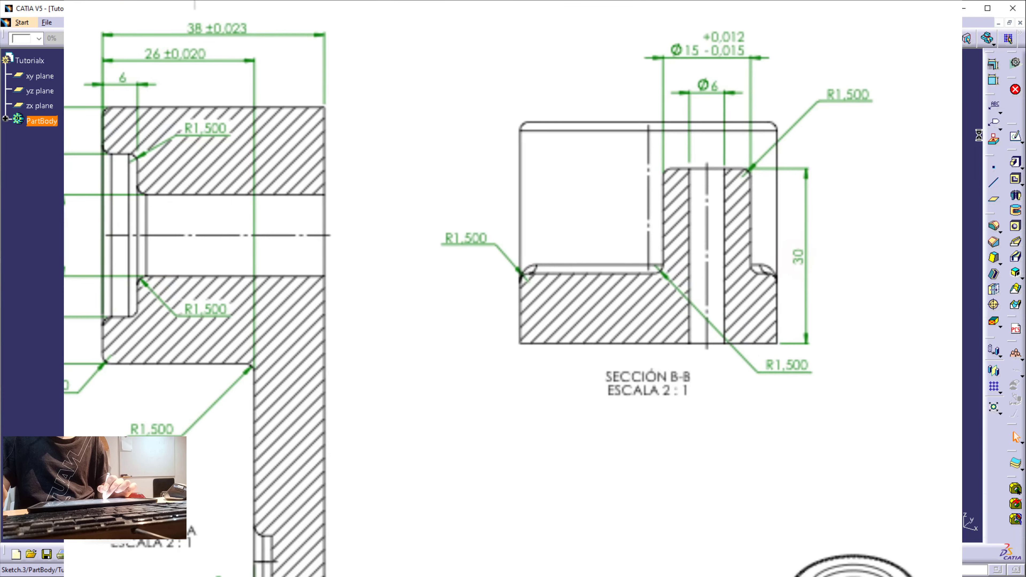
{"action": "left_click_drag", "start_coordinate": [646, 276], "coordinate": [764, 276]}
{"action": "left_click_drag", "start_coordinate": [703, 343], "coordinate": [790, 342]}
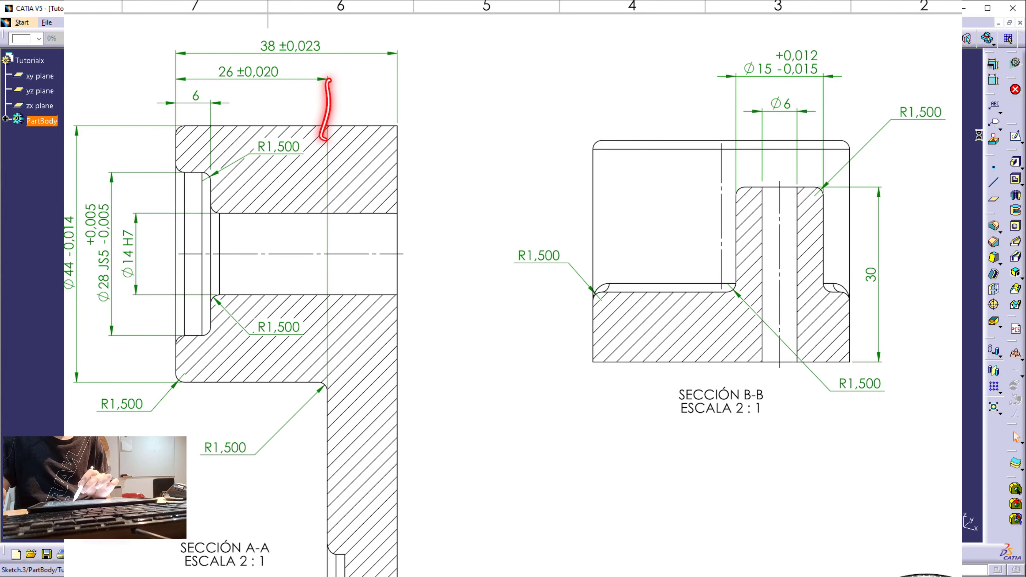
{"action": "mouse_move", "coordinate": [704, 295]}
{"action": "left_mouse_down"}
{"action": "mouse_move", "coordinate": [742, 293]}
{"action": "mouse_move", "coordinate": [724, 363]}
{"action": "mouse_move", "coordinate": [743, 368]}
{"action": "left_mouse_up"}
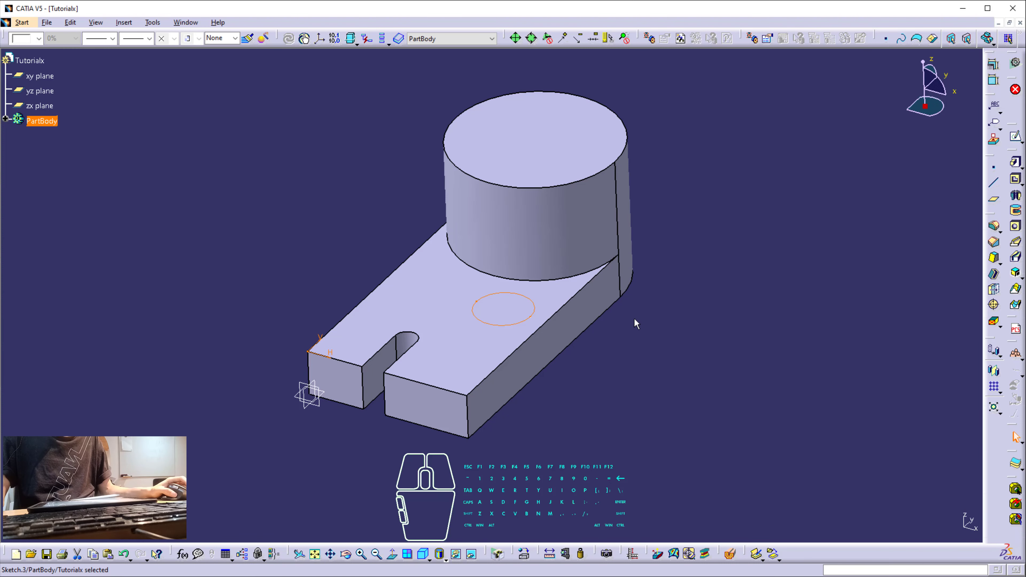
Pad the 15 mm circle 26 mm into a pin and orbit to inspect it
{"action": "left_click", "coordinate": [1016, 163]}
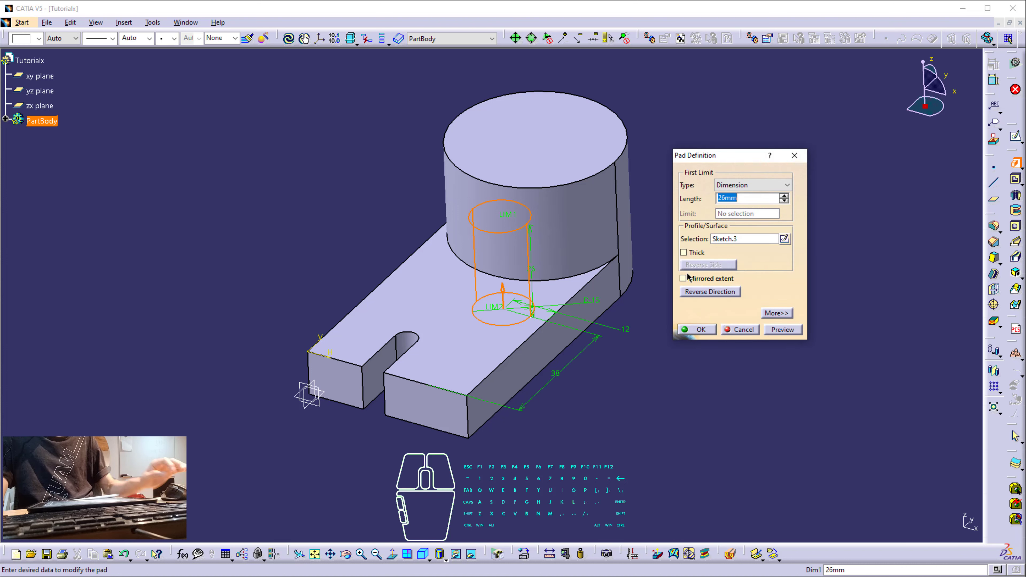
{"action": "key", "text": "Return"}
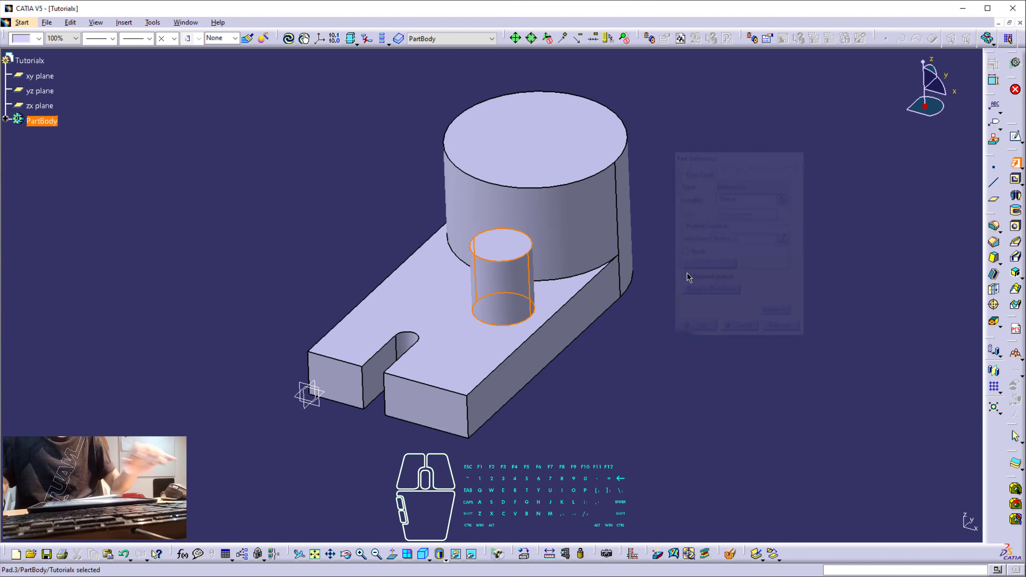
{"action": "middle_click_drag", "start_coordinate": [549, 318], "coordinate": [710, 321]}
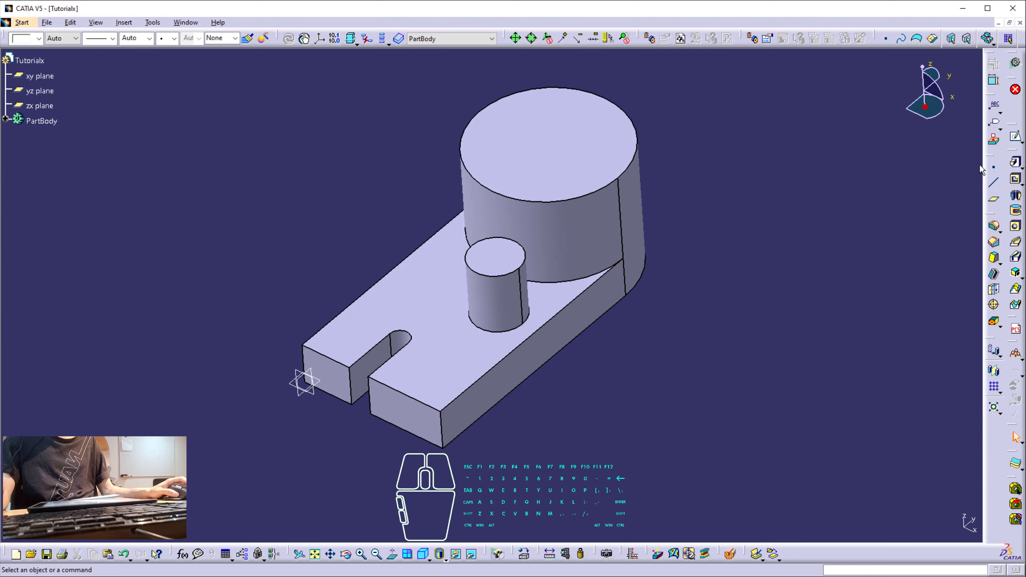
Start a sketch on the top face and select the large and pin circular edges
{"action": "left_click", "coordinate": [1016, 137]}
{"action": "left_click", "coordinate": [568, 165]}
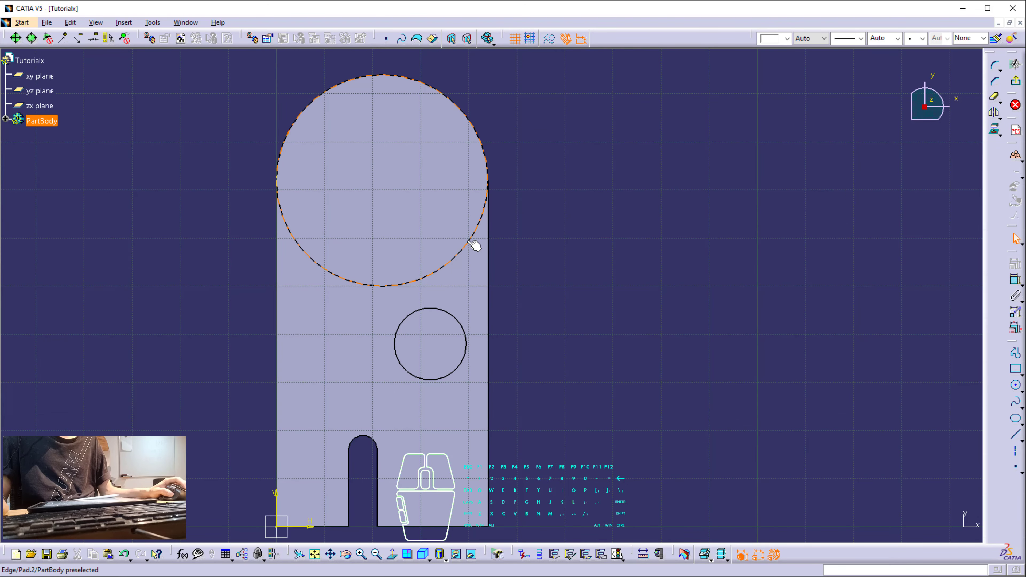
{"action": "left_click", "coordinate": [469, 241]}
{"action": "left_click", "coordinate": [467, 330], "text": "ctrl"}
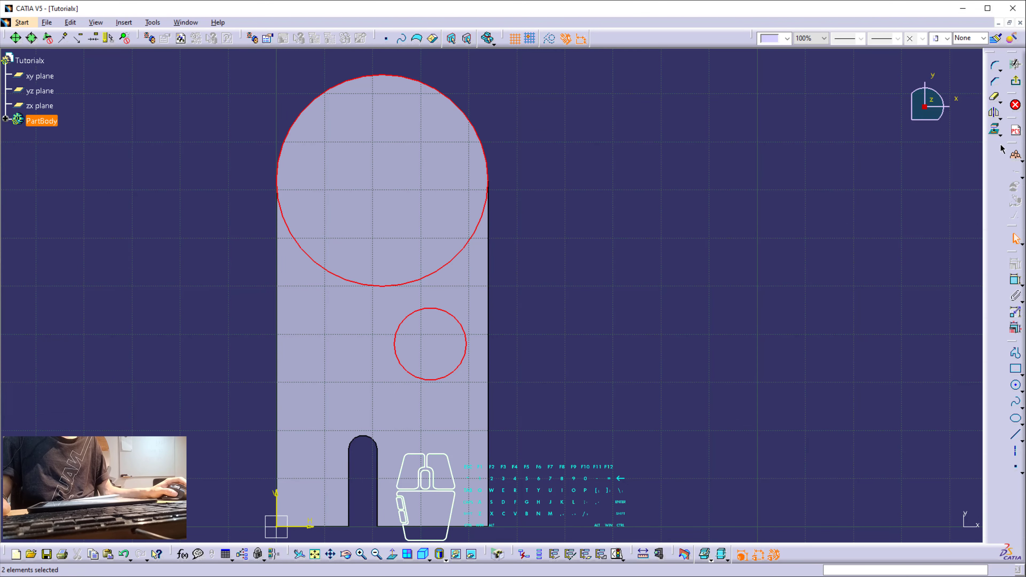
Project both circular edges into the sketch and draw a circle inside the large one
{"action": "left_click", "coordinate": [995, 130]}
{"action": "left_click", "coordinate": [905, 523]}
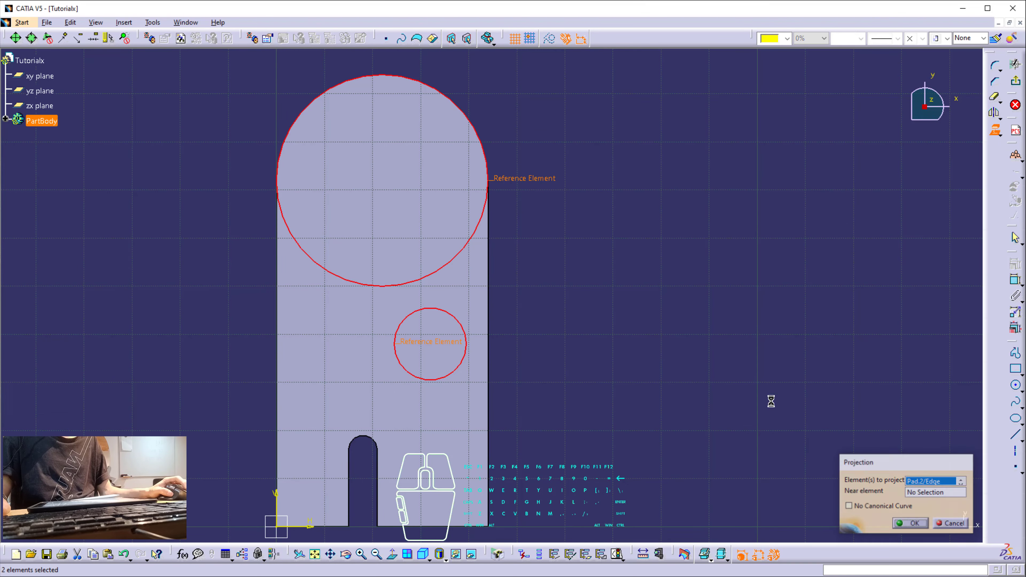
{"action": "left_click", "coordinate": [561, 97]}
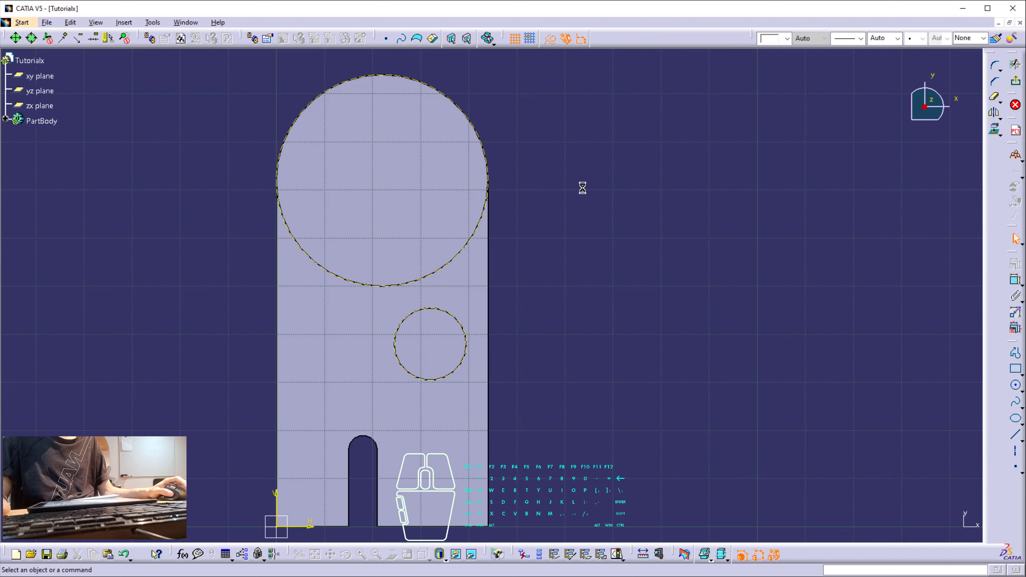
{"action": "left_click", "coordinate": [1017, 387]}
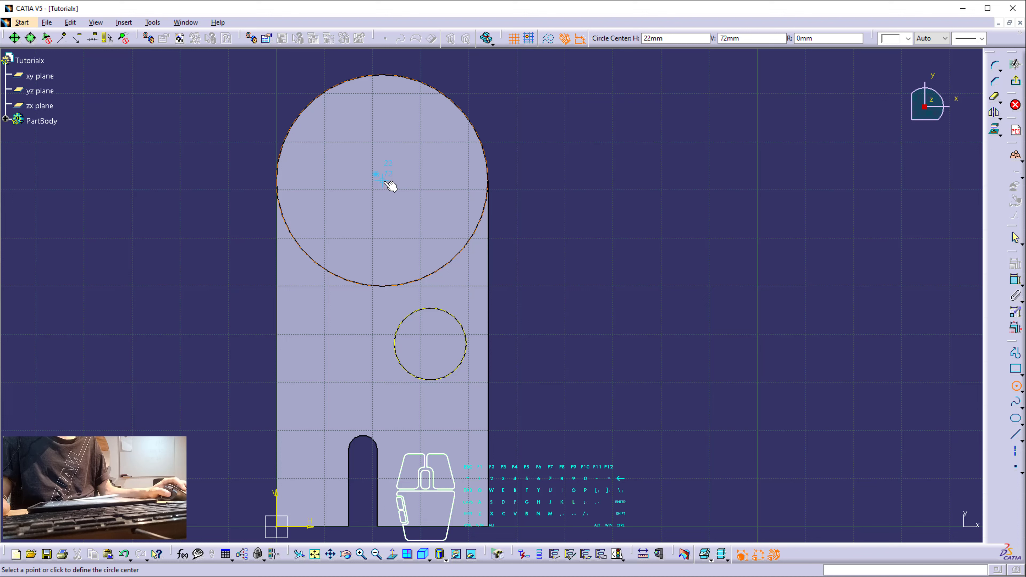
{"action": "left_click", "coordinate": [383, 181]}
{"action": "left_click", "coordinate": [420, 160]}
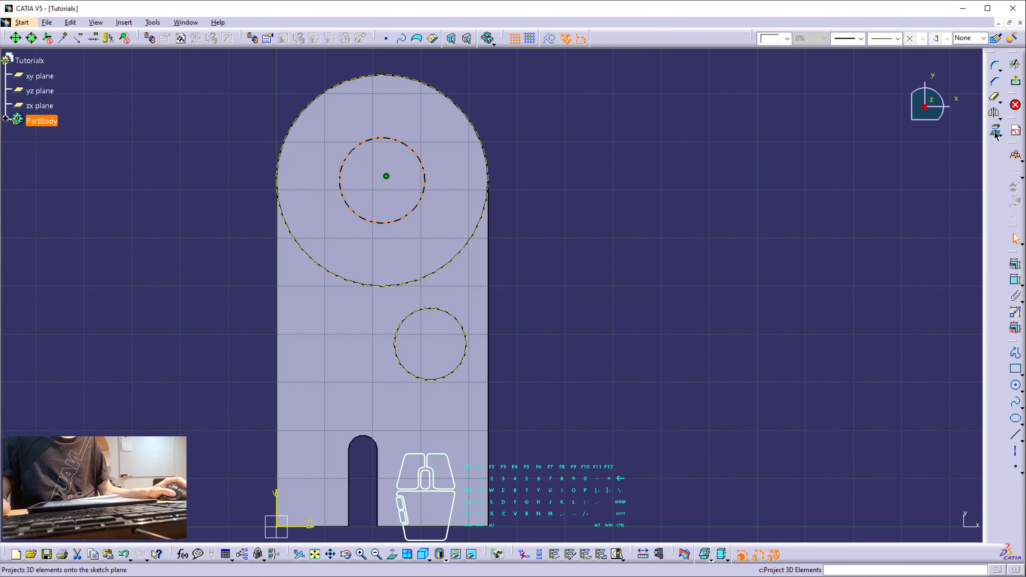
Dimension the inner circle to a 14 mm diameter
{"action": "left_click", "coordinate": [1015, 263]}
{"action": "left_click", "coordinate": [422, 172]}
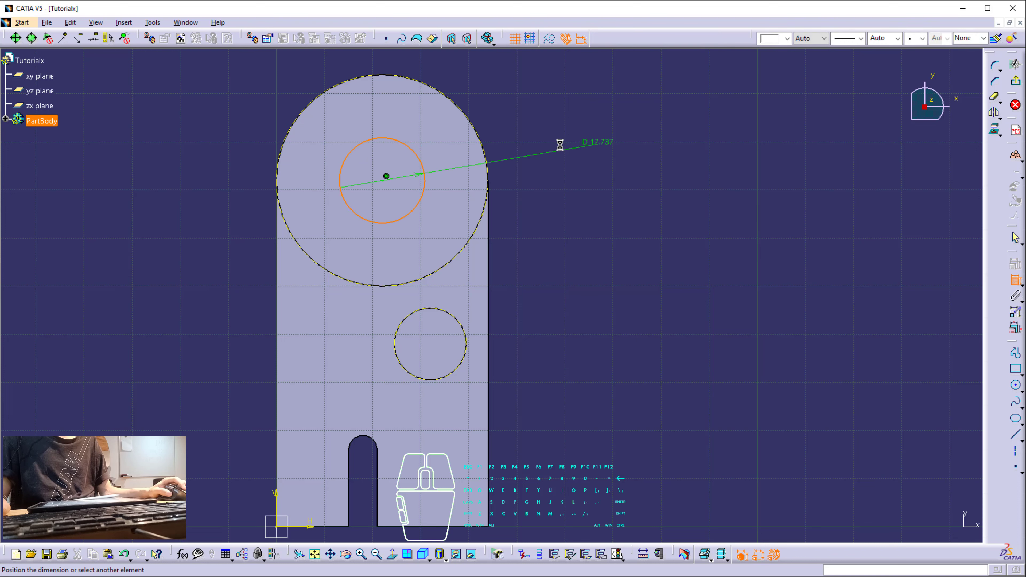
{"action": "left_click", "coordinate": [560, 142]}
{"action": "double_click", "coordinate": [560, 141]}
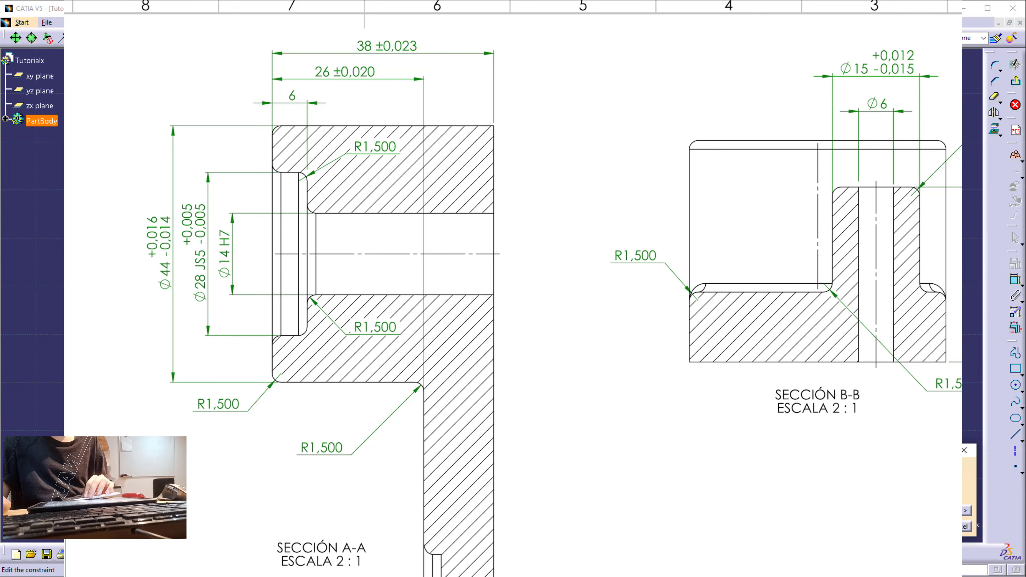
{"action": "type", "text": "1"}
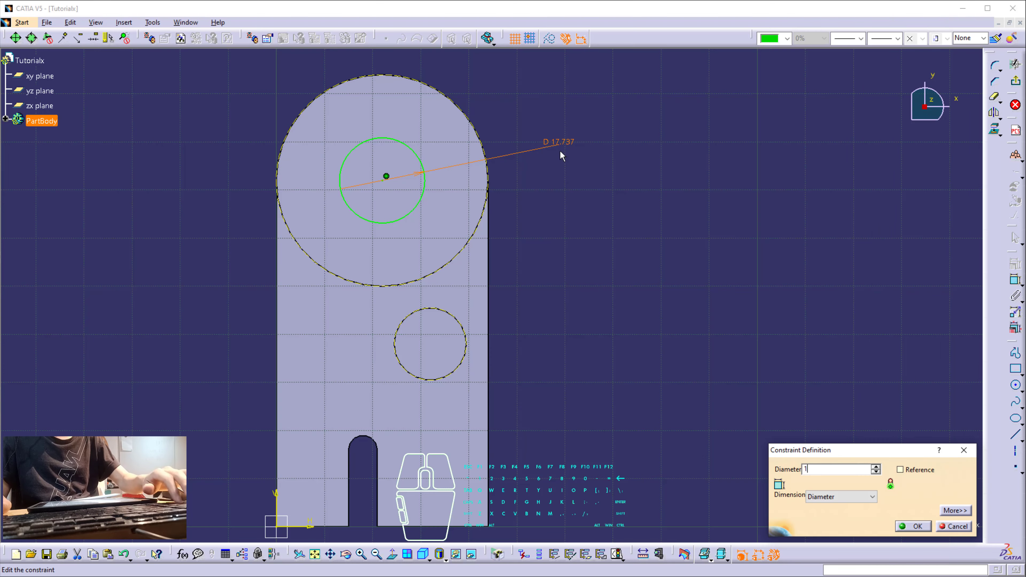
{"action": "type", "text": "4mm"}
{"action": "key", "text": "Return"}
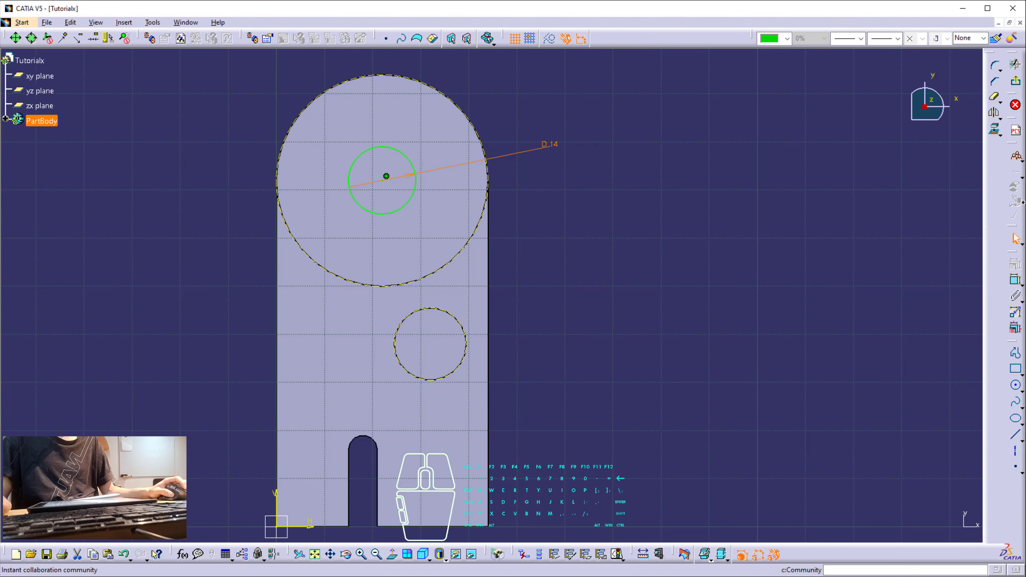
{"action": "left_click", "coordinate": [1016, 385]}
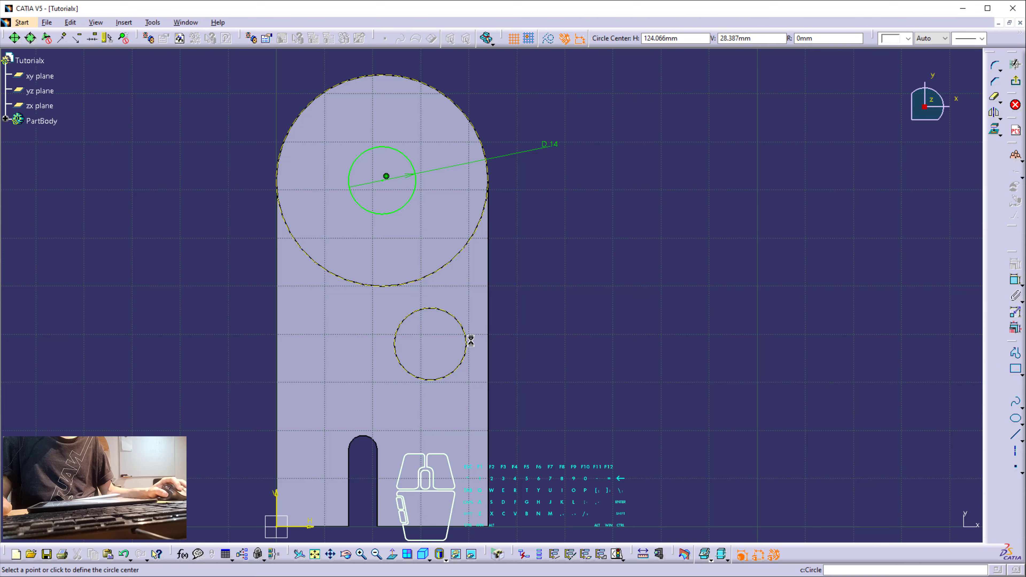
Draw a circle centred inside the lower circle, constrain its diameter to 6 mm, and exit the sketch
{"action": "left_click", "coordinate": [432, 344]}
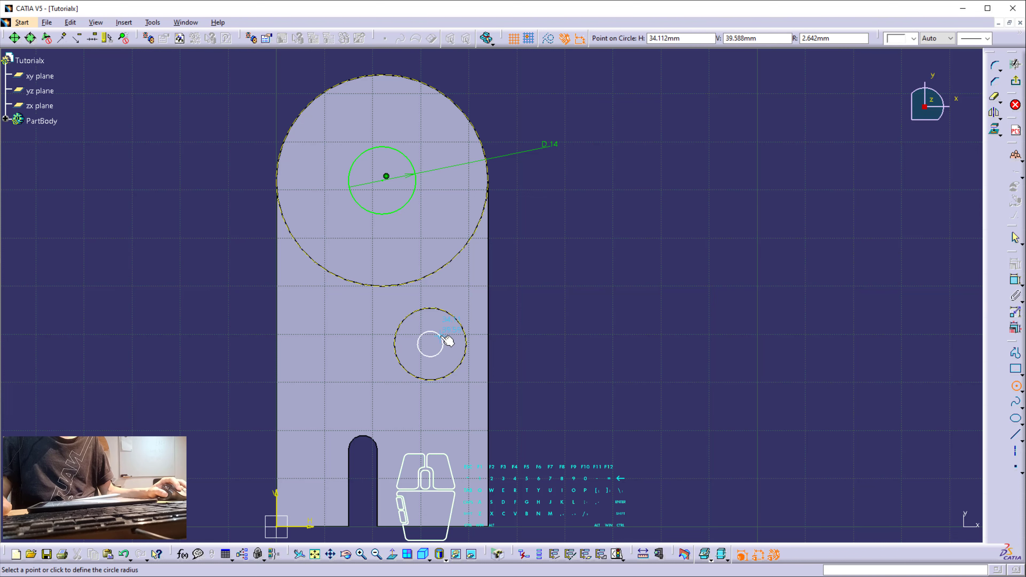
{"action": "left_click", "coordinate": [444, 341]}
{"action": "left_click", "coordinate": [1016, 280]}
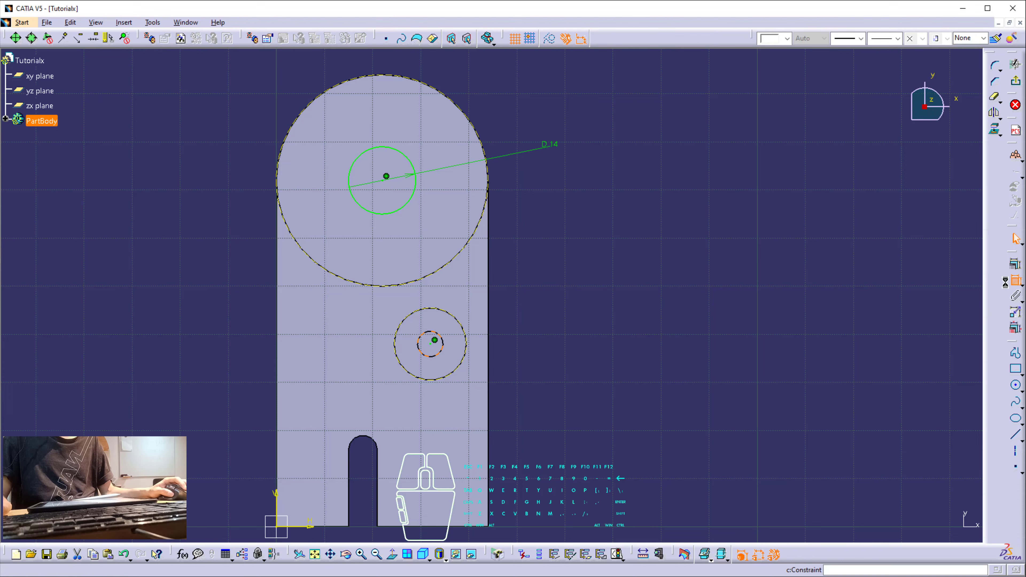
{"action": "left_click", "coordinate": [443, 343]}
{"action": "left_click", "coordinate": [585, 306]}
{"action": "double_click", "coordinate": [585, 303]}
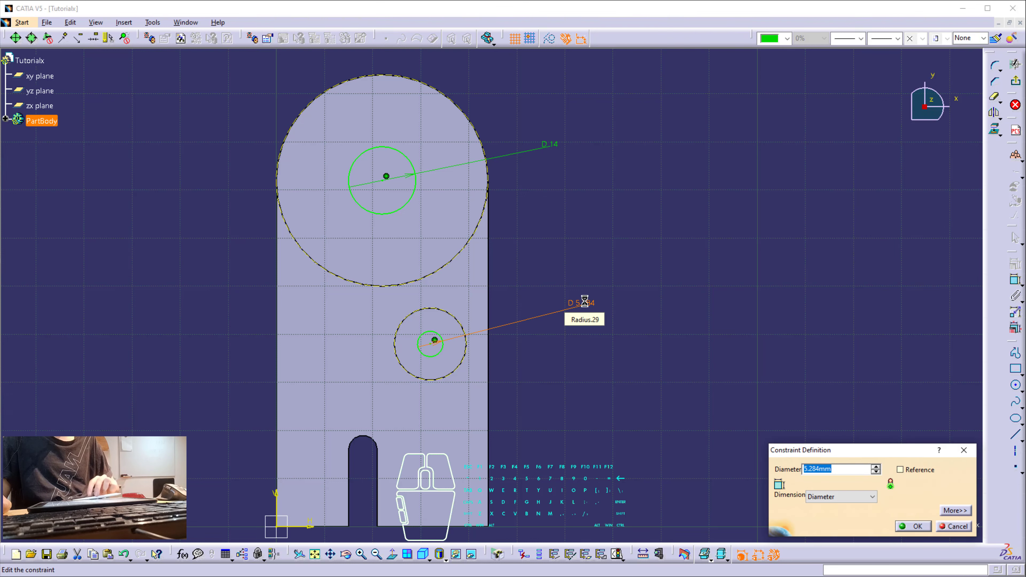
{"action": "key", "text": "Return"}
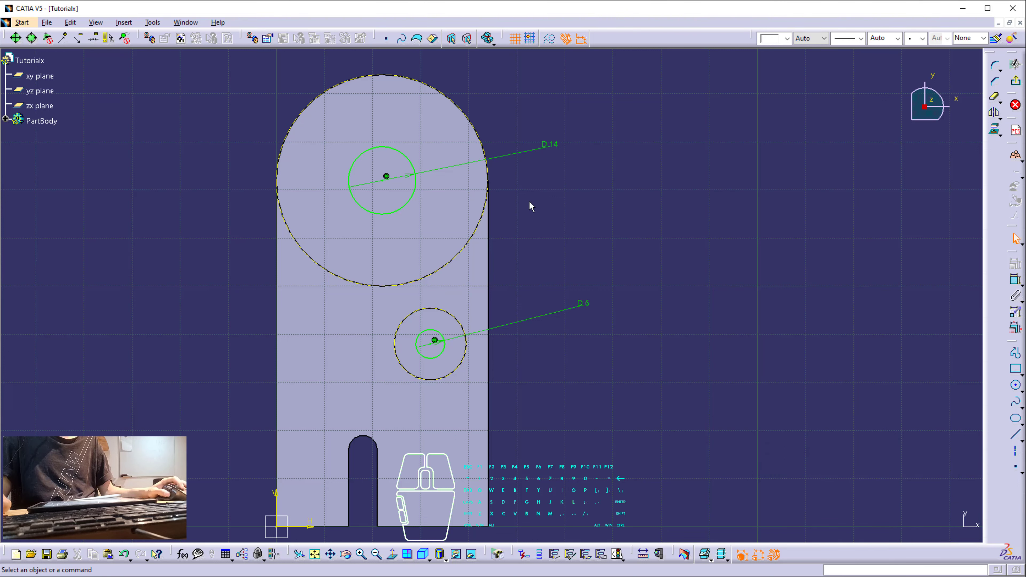
{"action": "left_click", "coordinate": [1016, 64]}
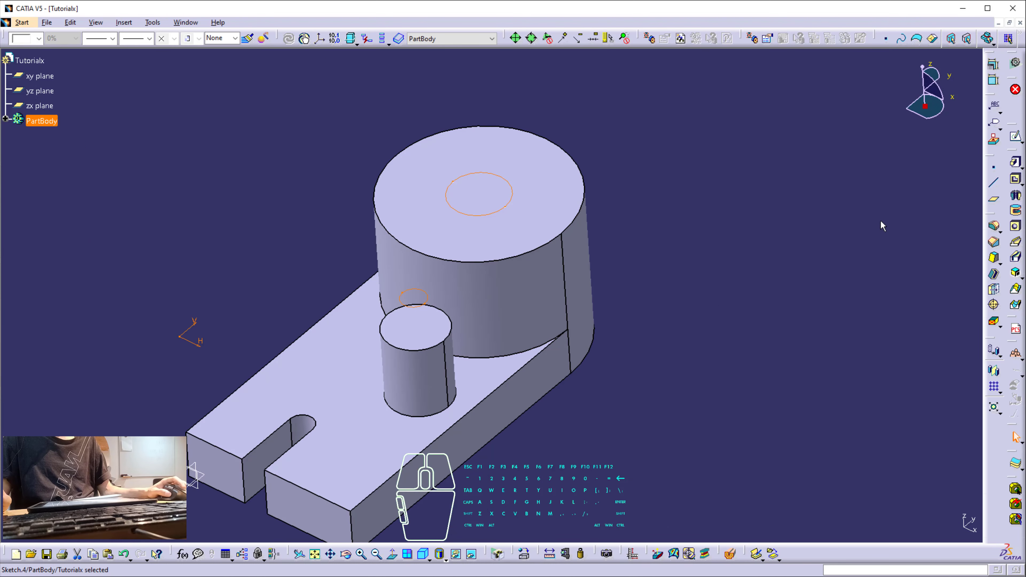
Pocket the hole sketch with type Up to last, cutting the Ø14 and Ø6 holes through the boss and pin
{"action": "left_click", "coordinate": [1015, 180]}
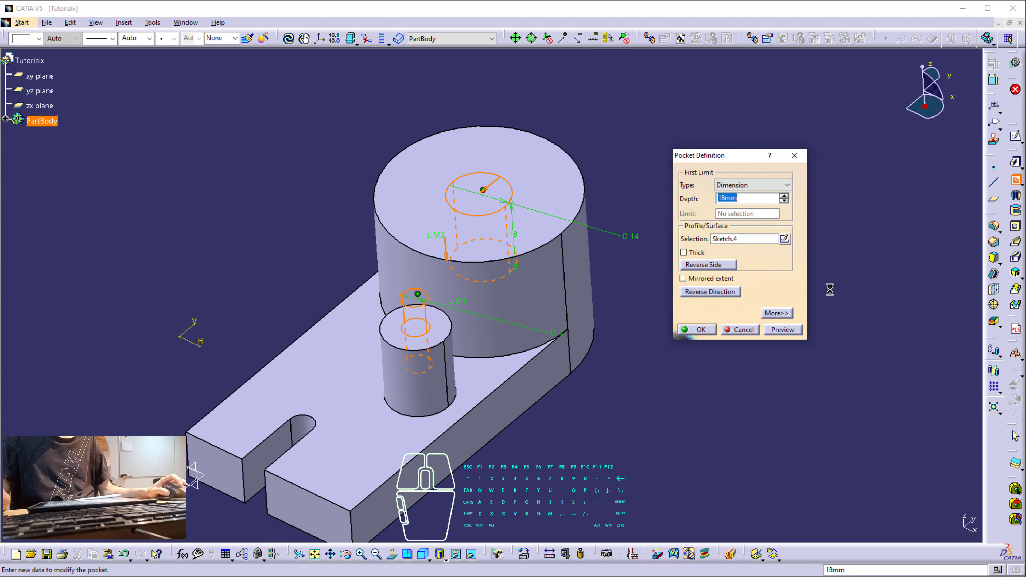
{"action": "left_click", "coordinate": [754, 186]}
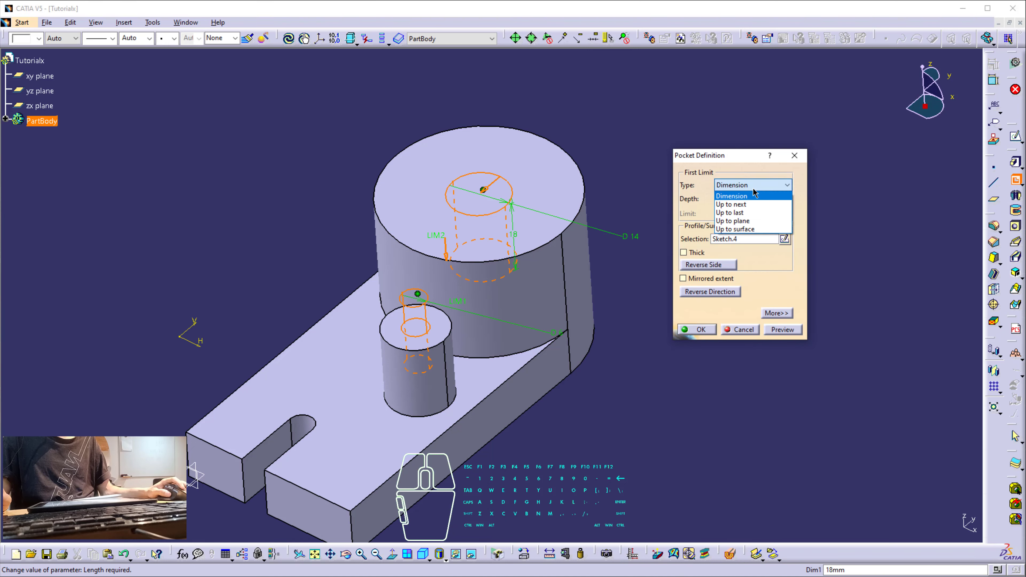
{"action": "left_click", "coordinate": [754, 213]}
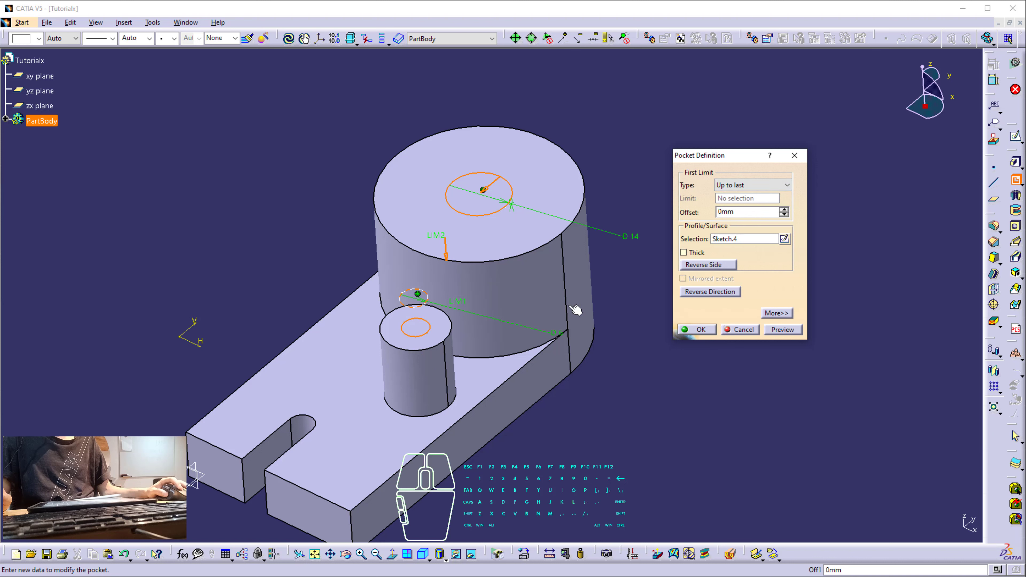
{"action": "left_click", "coordinate": [776, 329]}
{"action": "left_click", "coordinate": [698, 329]}
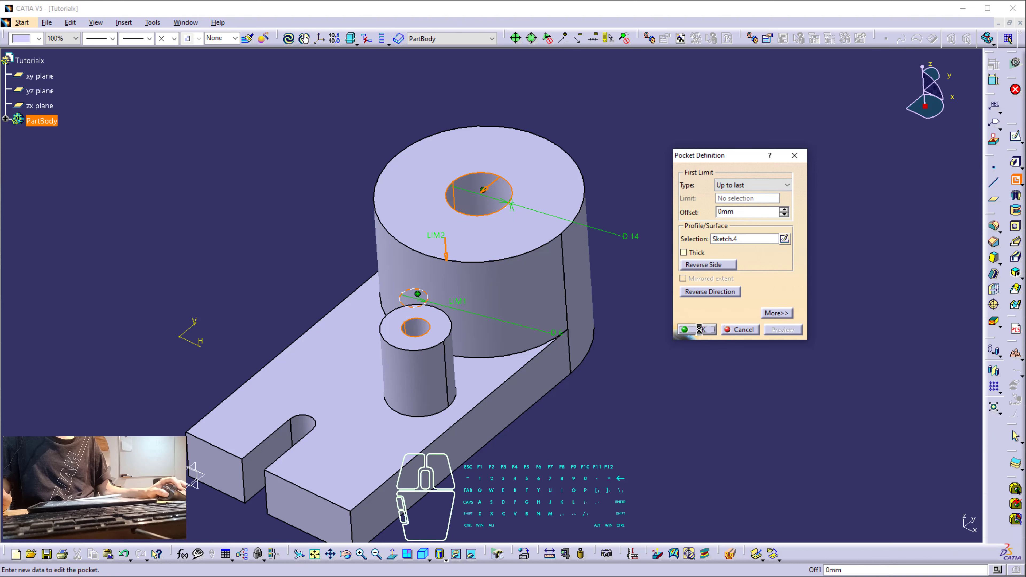
{"action": "middle_click_drag", "start_coordinate": [380, 323], "coordinate": [435, 345]}
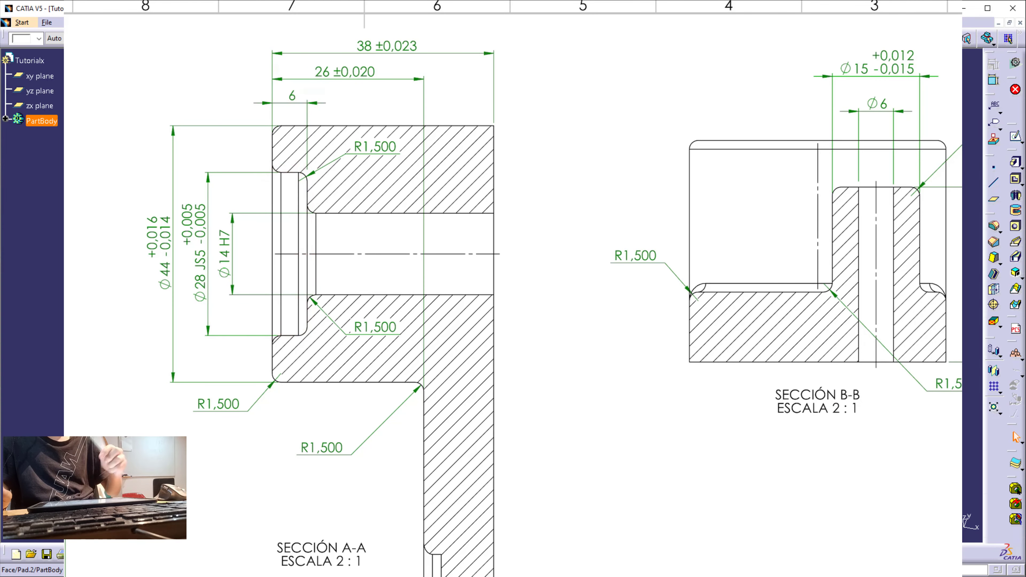
{"action": "scroll", "coordinate": [513, 289], "scroll_direction": "left", "scroll_amount": 2}
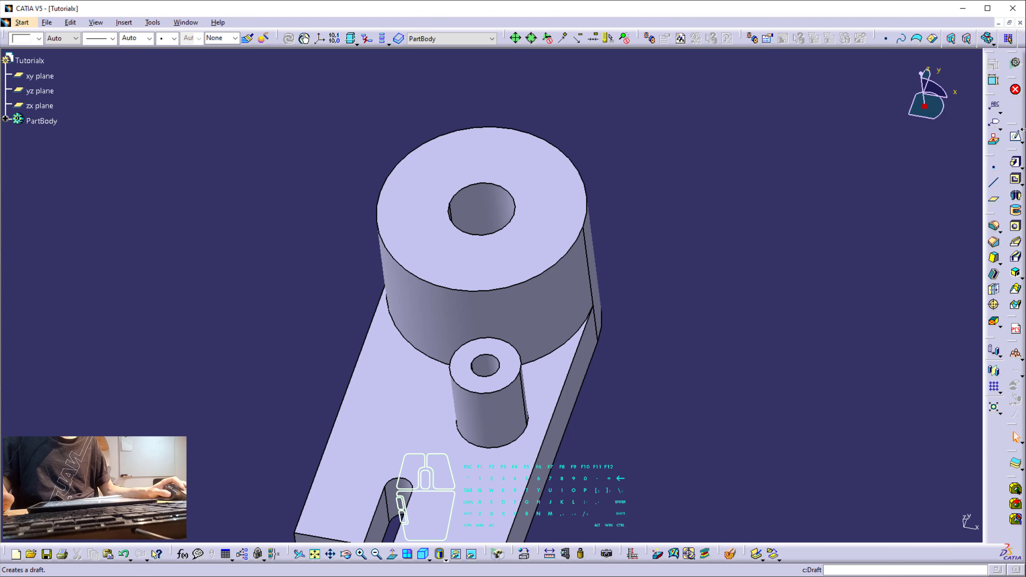
Start a sketch on the boss's top face and project the 14 mm hole edge as construction geometry
{"action": "left_click", "coordinate": [1016, 138]}
{"action": "left_click", "coordinate": [563, 195]}
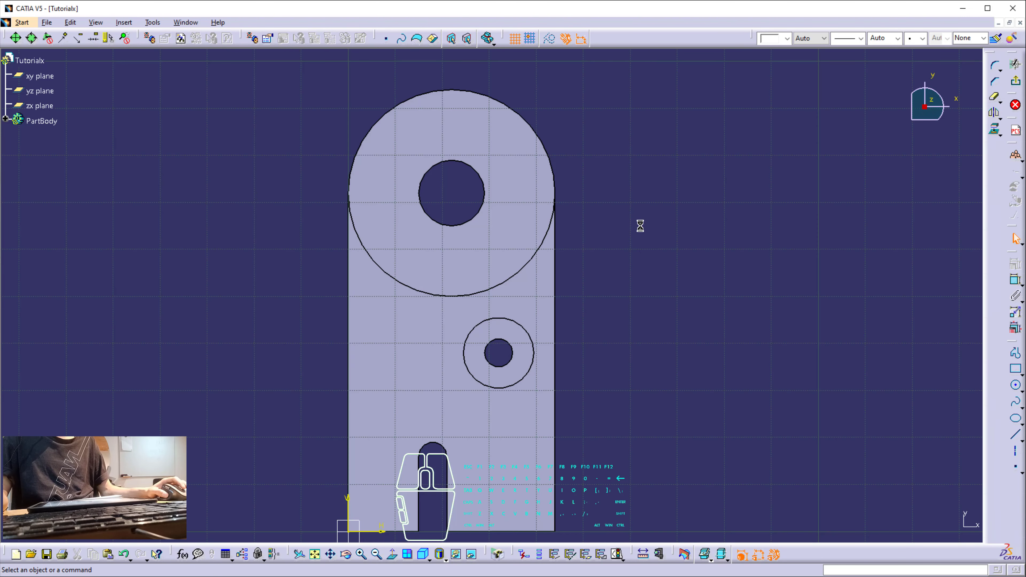
{"action": "left_click", "coordinate": [1016, 385]}
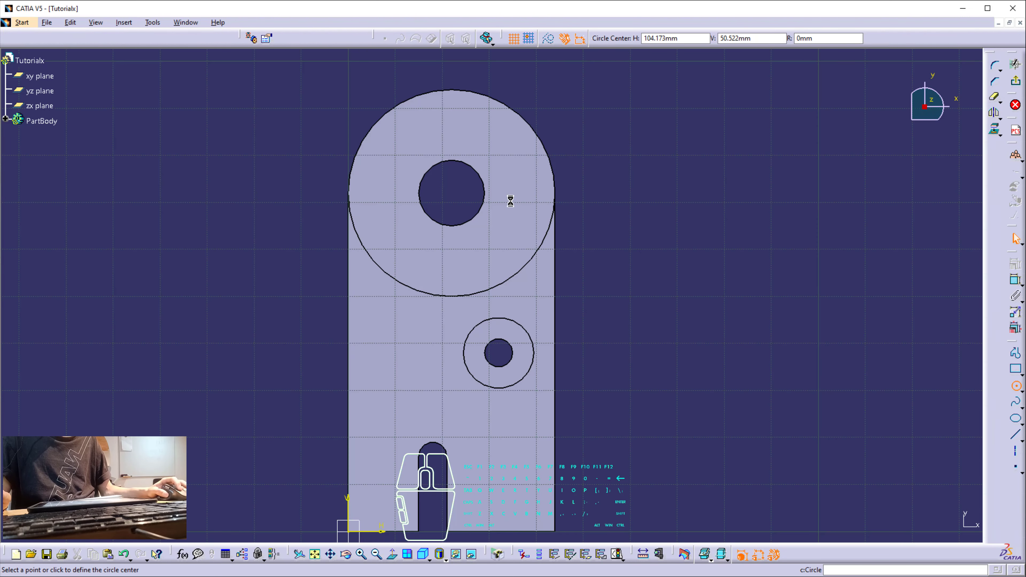
{"action": "left_click", "coordinate": [1016, 387]}
{"action": "left_click", "coordinate": [477, 214]}
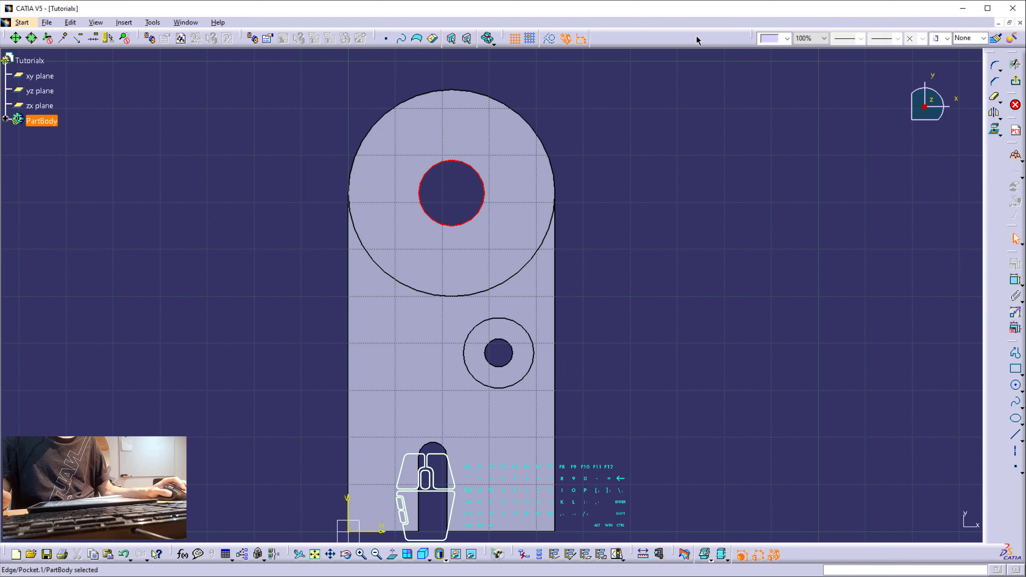
{"action": "left_click", "coordinate": [995, 129]}
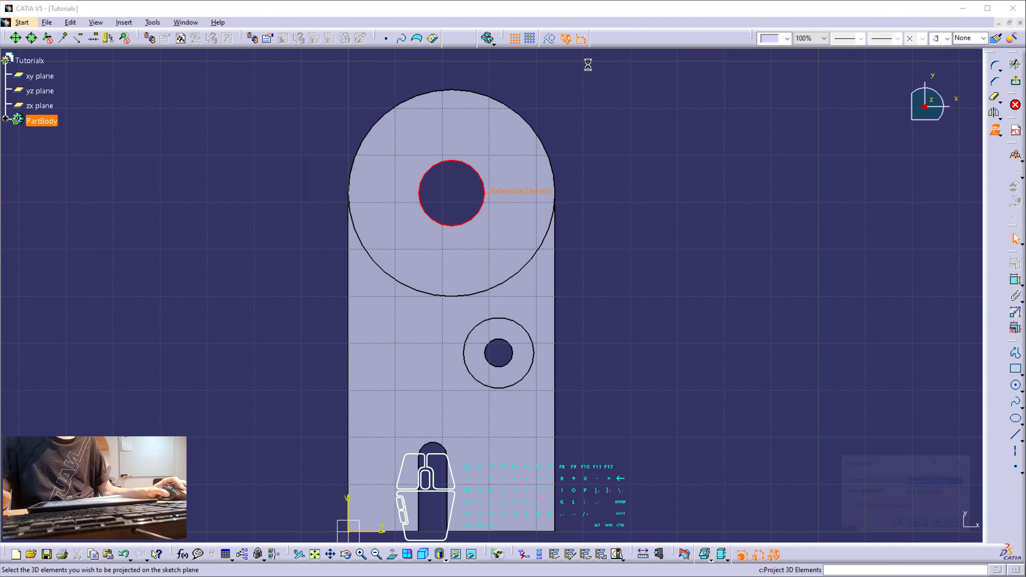
{"action": "left_click", "coordinate": [553, 42]}
{"action": "left_click", "coordinate": [914, 524]}
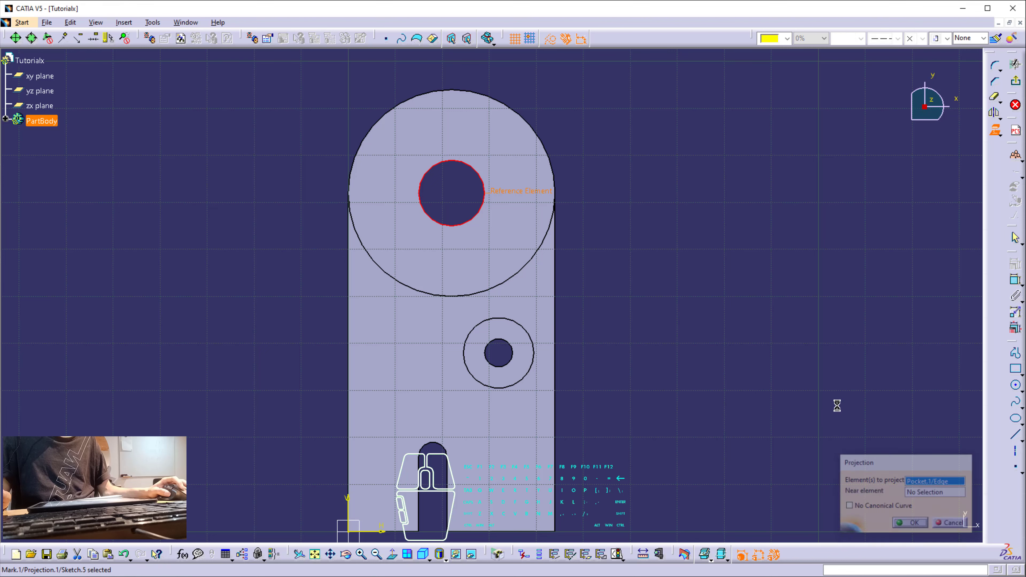
Draw a circle concentric with the hole, set its diameter to 28 mm, and exit the sketch
{"action": "left_click", "coordinate": [1017, 386]}
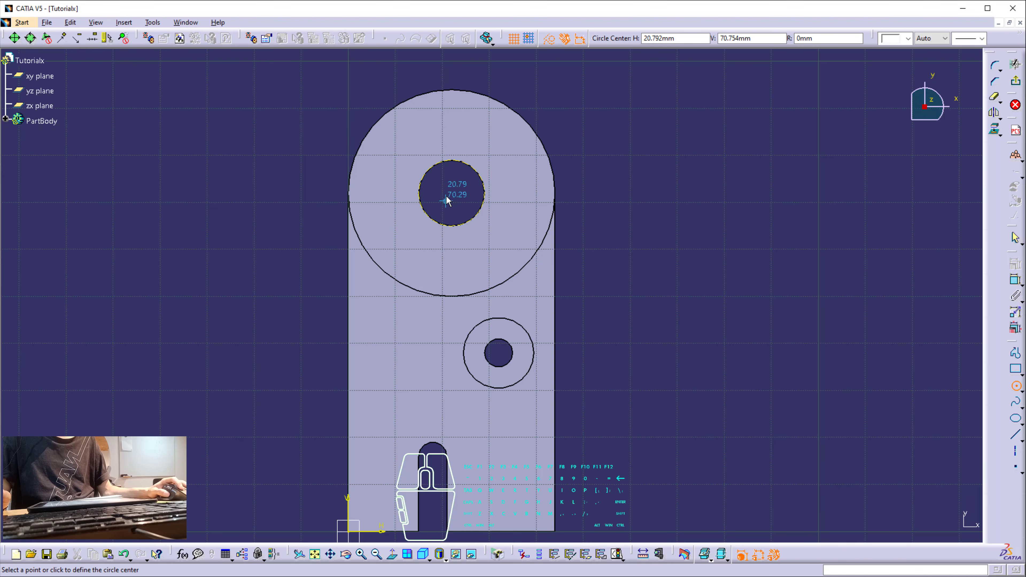
{"action": "left_click", "coordinate": [453, 193]}
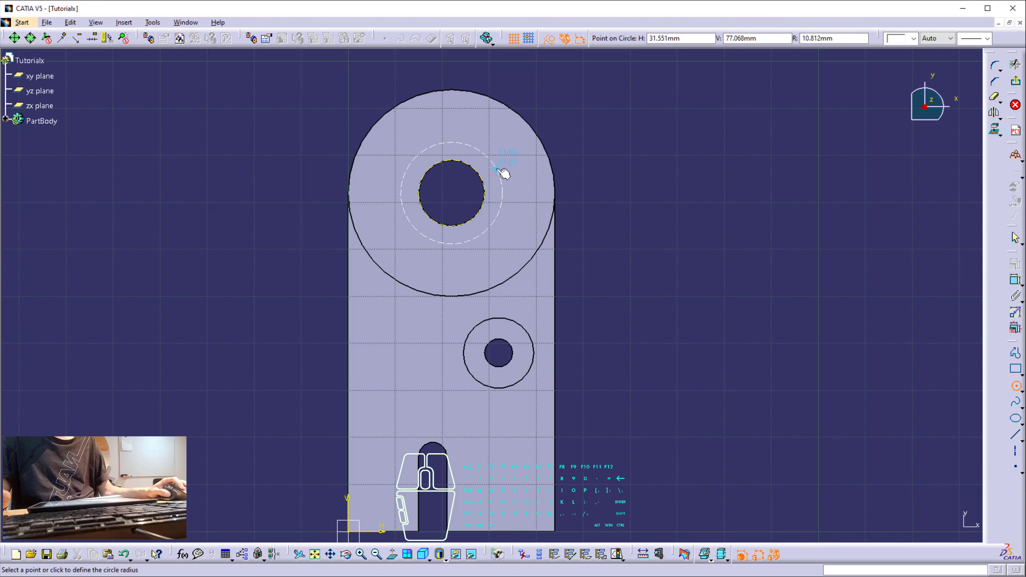
{"action": "left_click", "coordinate": [499, 172]}
{"action": "left_click", "coordinate": [552, 39]}
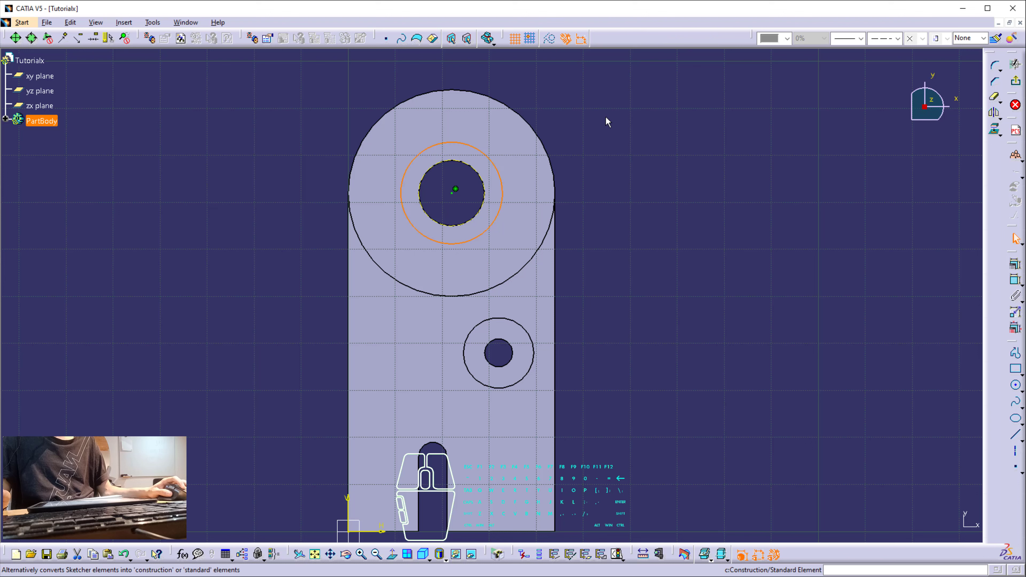
{"action": "left_click", "coordinate": [1016, 284]}
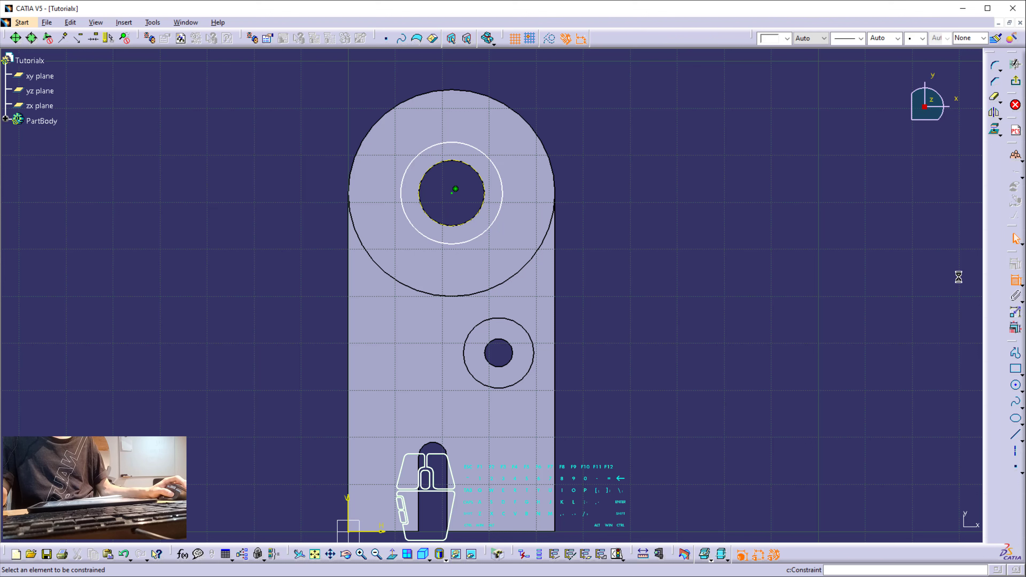
{"action": "left_click", "coordinate": [504, 206]}
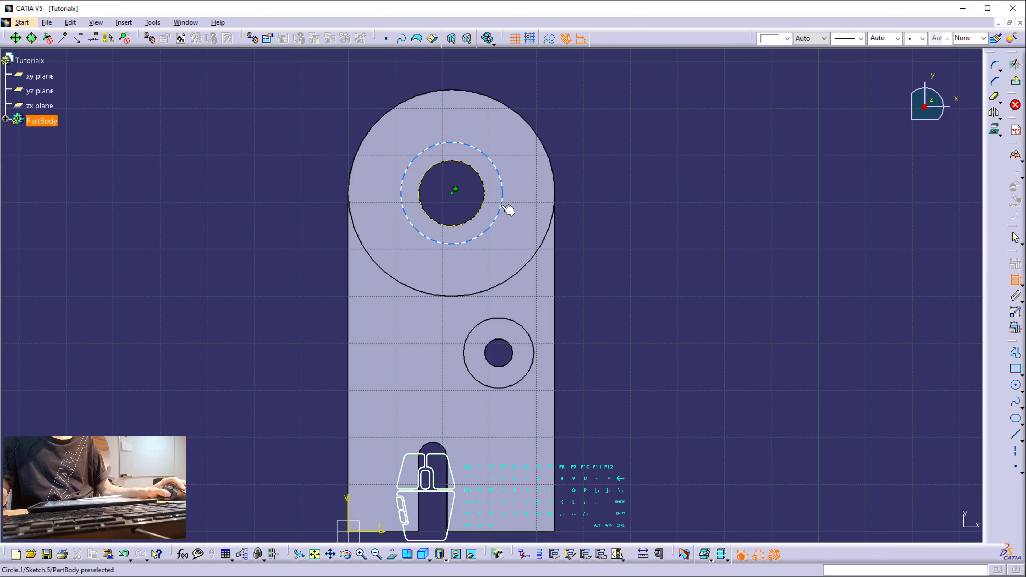
{"action": "left_click", "coordinate": [638, 210]}
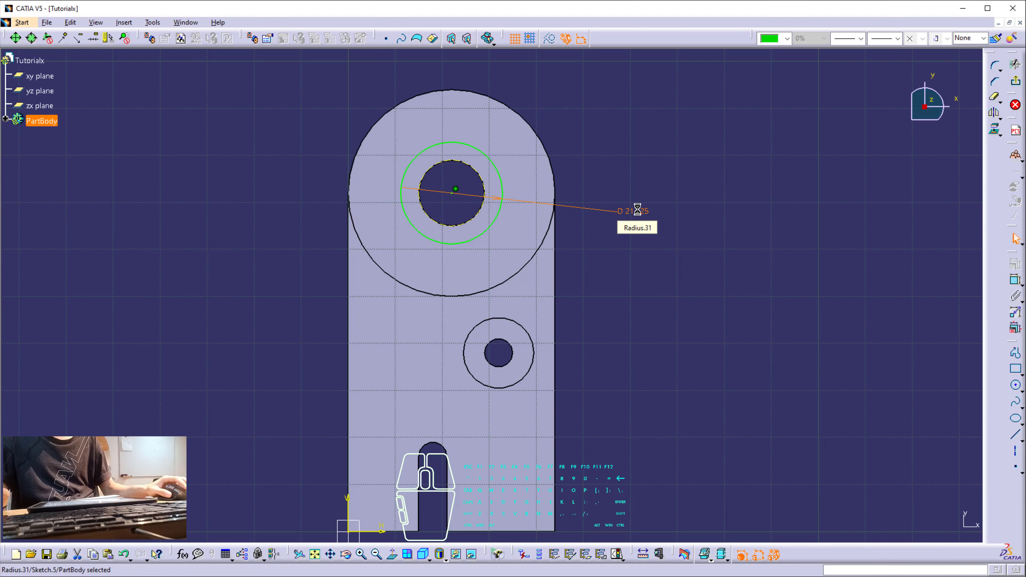
{"action": "double_click", "coordinate": [638, 210]}
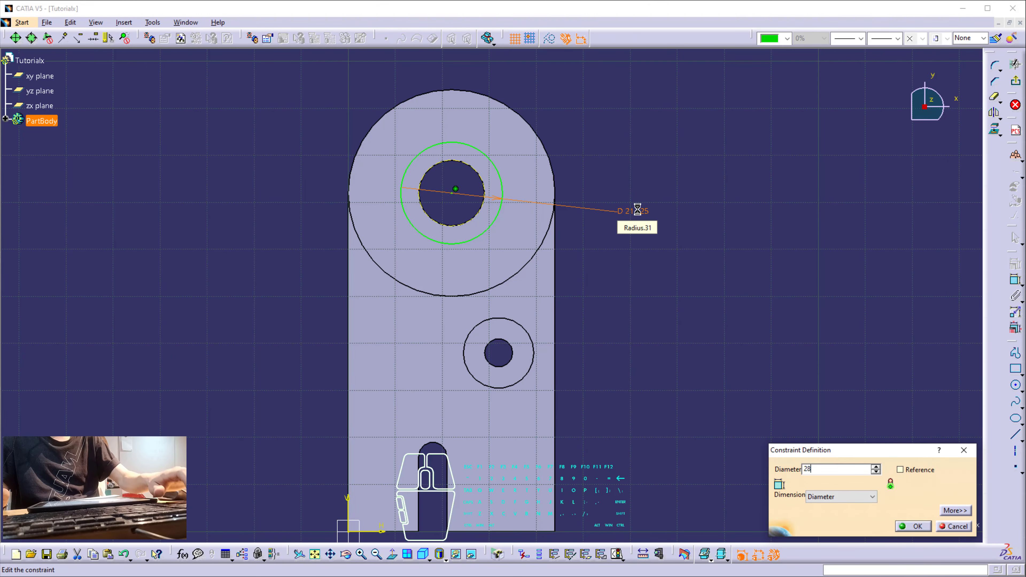
{"action": "key", "text": "Return"}
{"action": "left_click", "coordinate": [687, 220]}
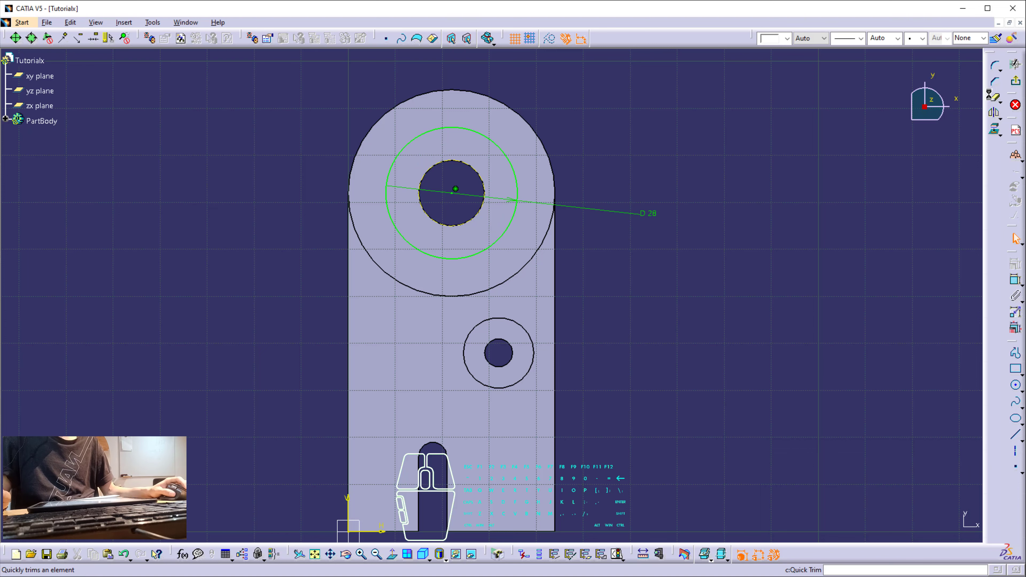
{"action": "left_click", "coordinate": [1016, 81]}
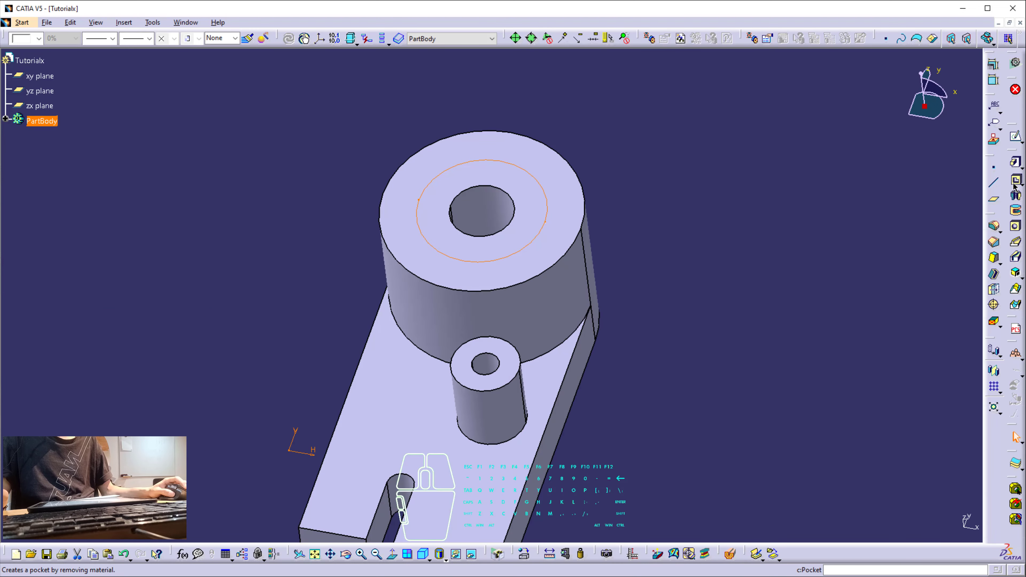
Pocket the Ø28 sketch with type Dimension and an 18 mm depth, then orbit to an isometric view
{"action": "left_click", "coordinate": [1015, 182]}
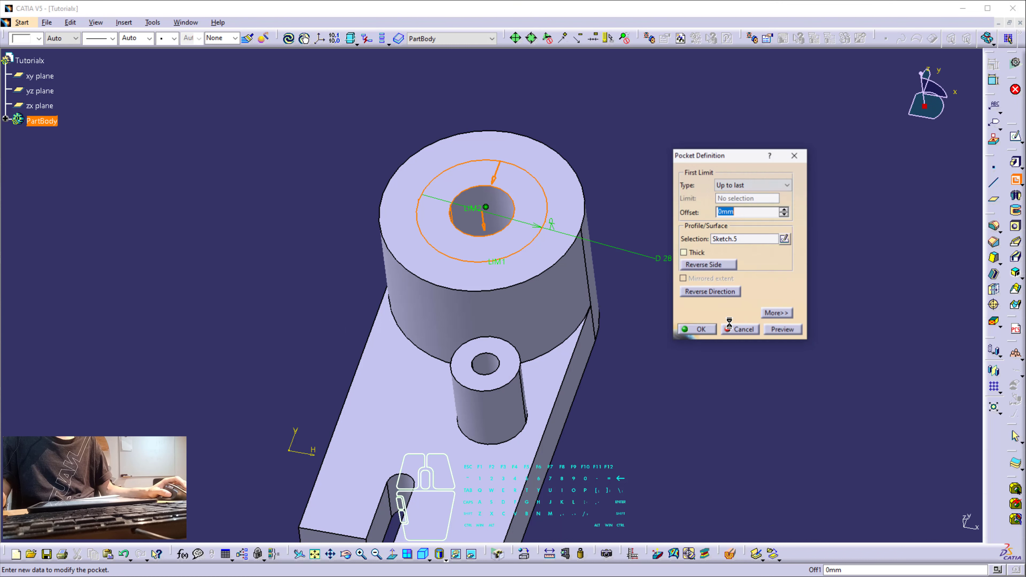
{"action": "left_click", "coordinate": [758, 187]}
{"action": "scroll", "coordinate": [759, 190], "scroll_direction": "up", "scroll_amount": 1}
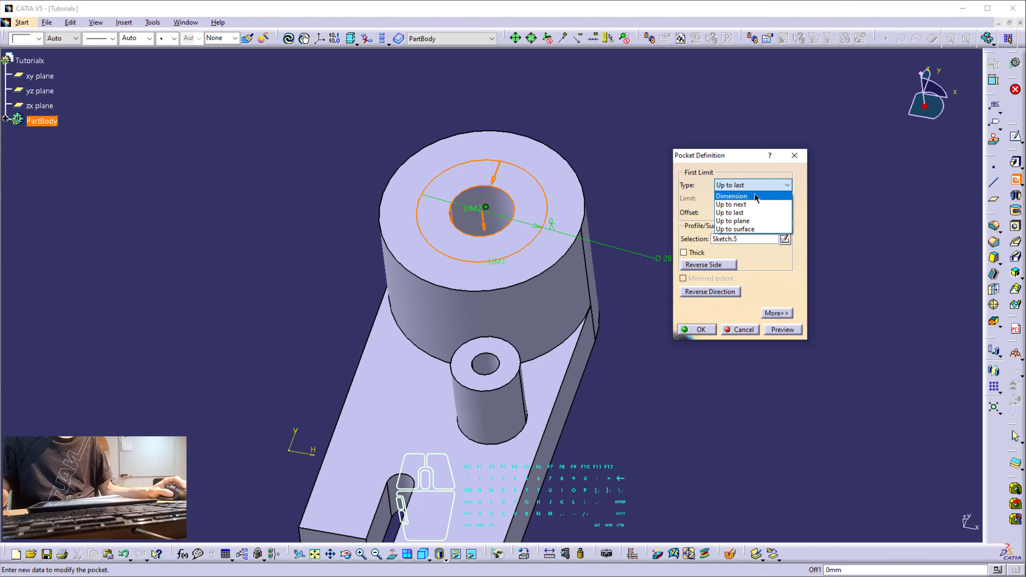
{"action": "left_click", "coordinate": [755, 194]}
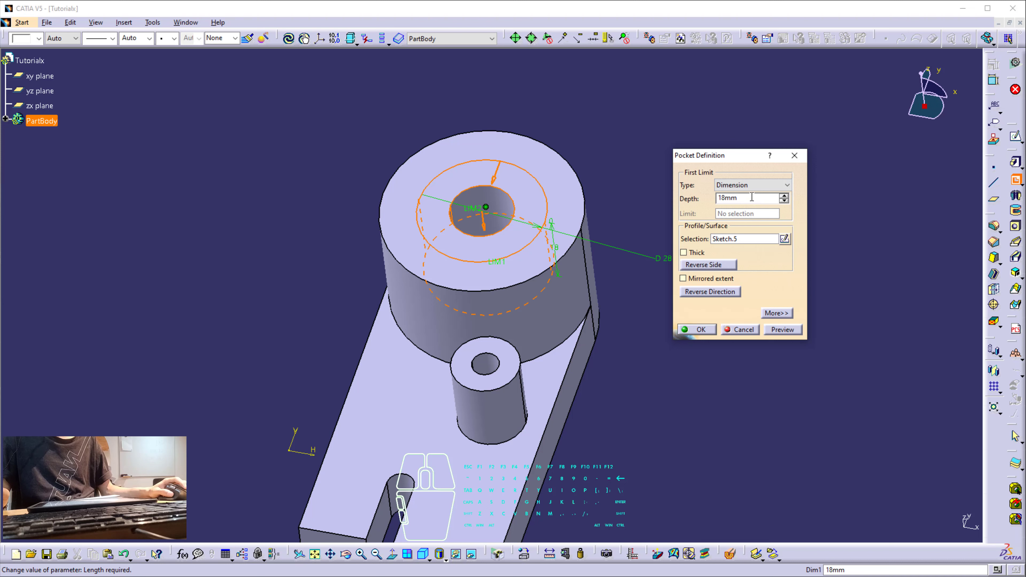
{"action": "double_click", "coordinate": [729, 198]}
{"action": "key", "text": "Return"}
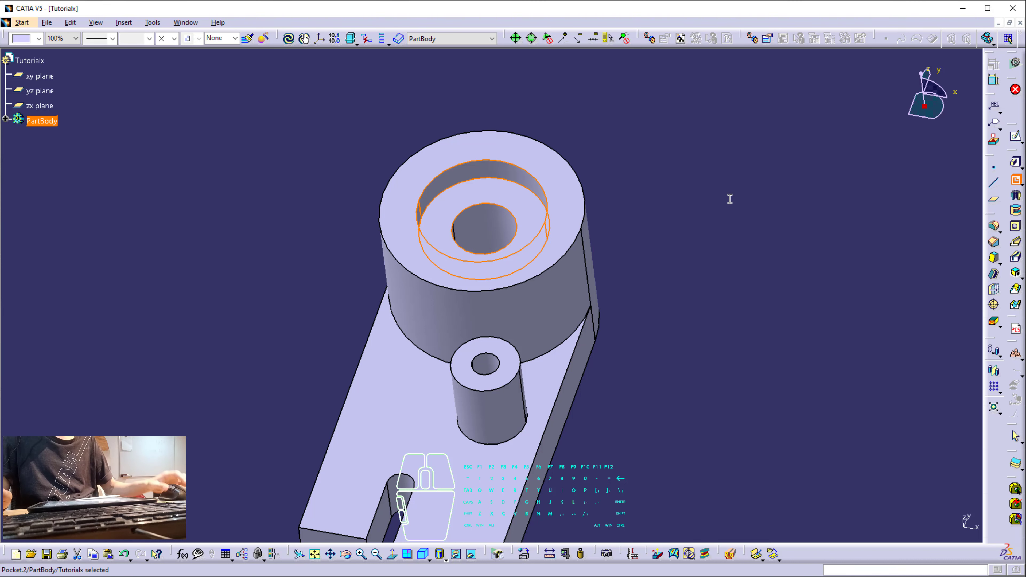
{"action": "middle_click_drag", "start_coordinate": [555, 268], "coordinate": [513, 329]}
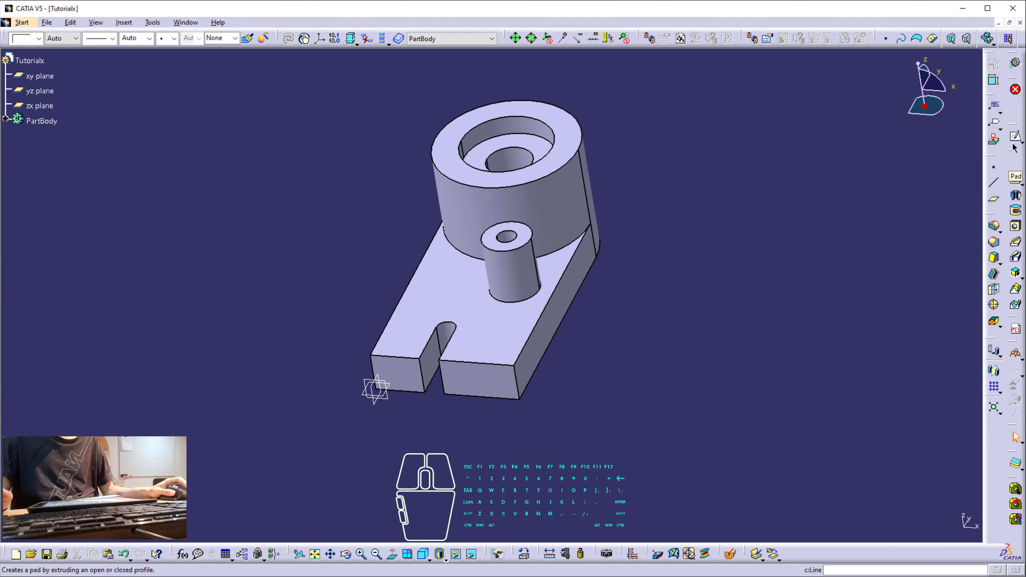
Sketch on the plate's top face and project the slot's two side edges and top arc as regular geometry
{"action": "left_click", "coordinate": [511, 331]}
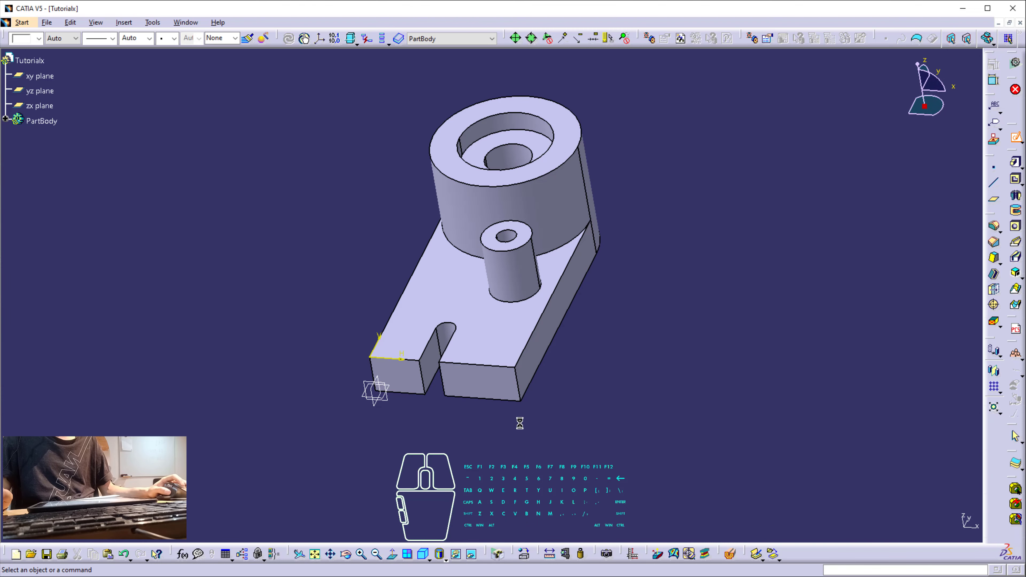
{"action": "middle_click_drag", "start_coordinate": [470, 416], "coordinate": [471, 358]}
{"action": "left_click", "coordinate": [465, 351]}
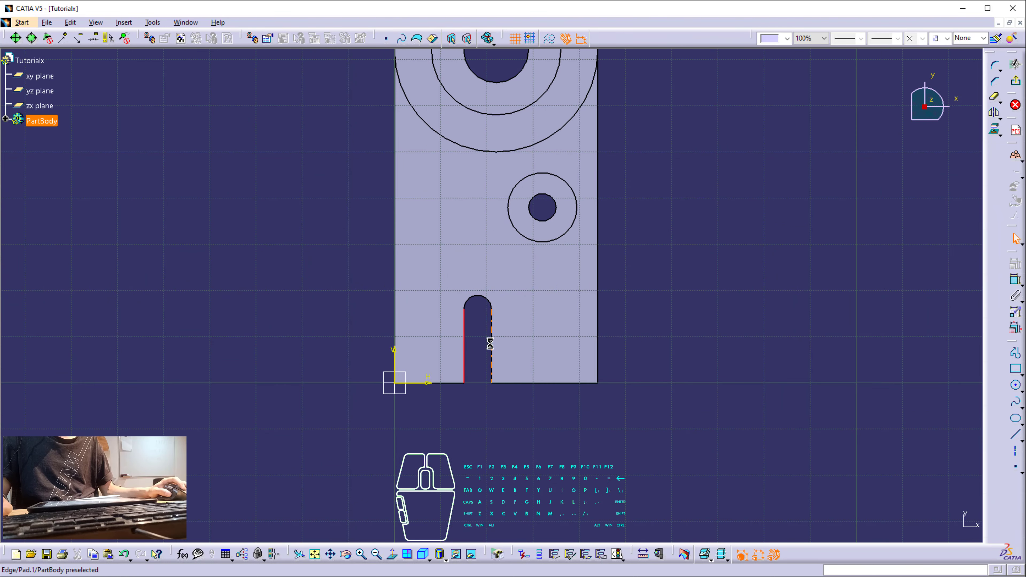
{"action": "left_click", "coordinate": [491, 344], "text": "ctrl"}
{"action": "left_click", "coordinate": [485, 304], "text": "ctrl"}
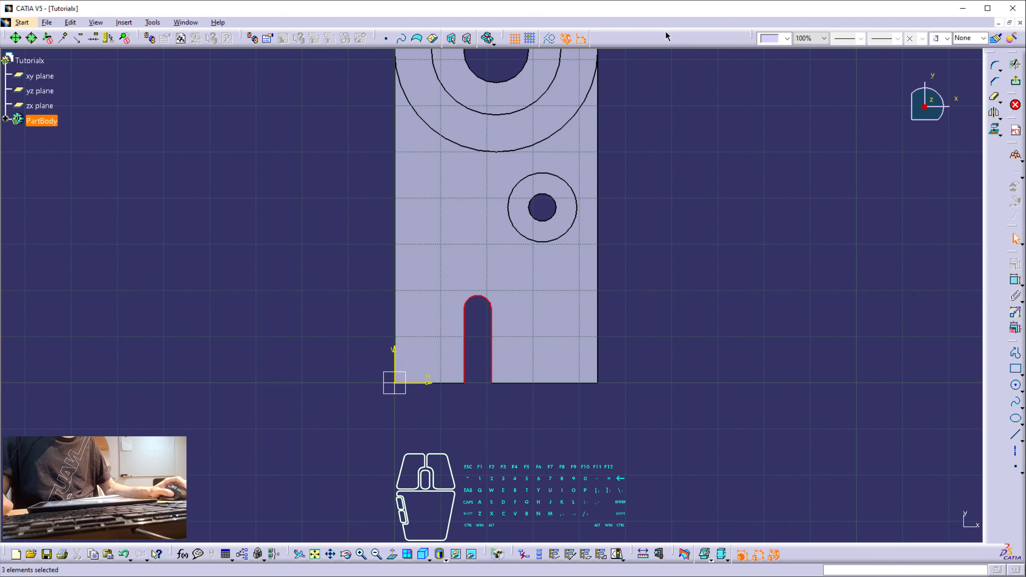
{"action": "left_click", "coordinate": [995, 130]}
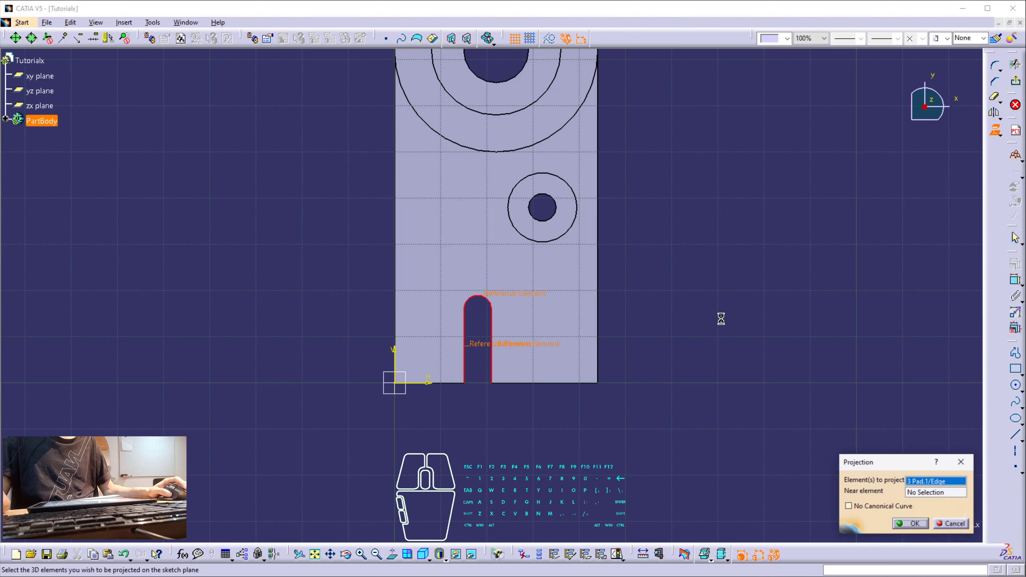
{"action": "left_click", "coordinate": [914, 524]}
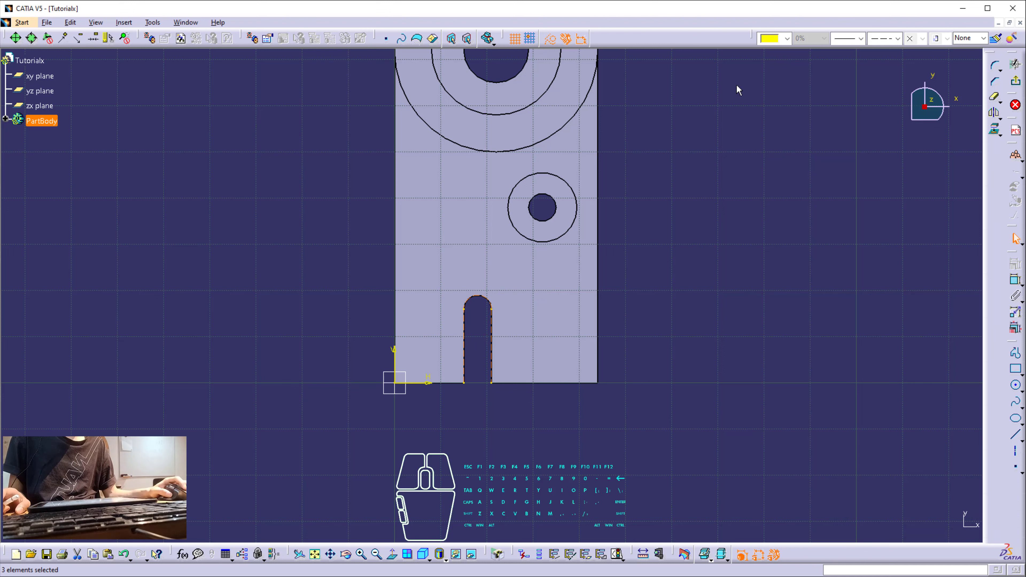
{"action": "left_click", "coordinate": [552, 39]}
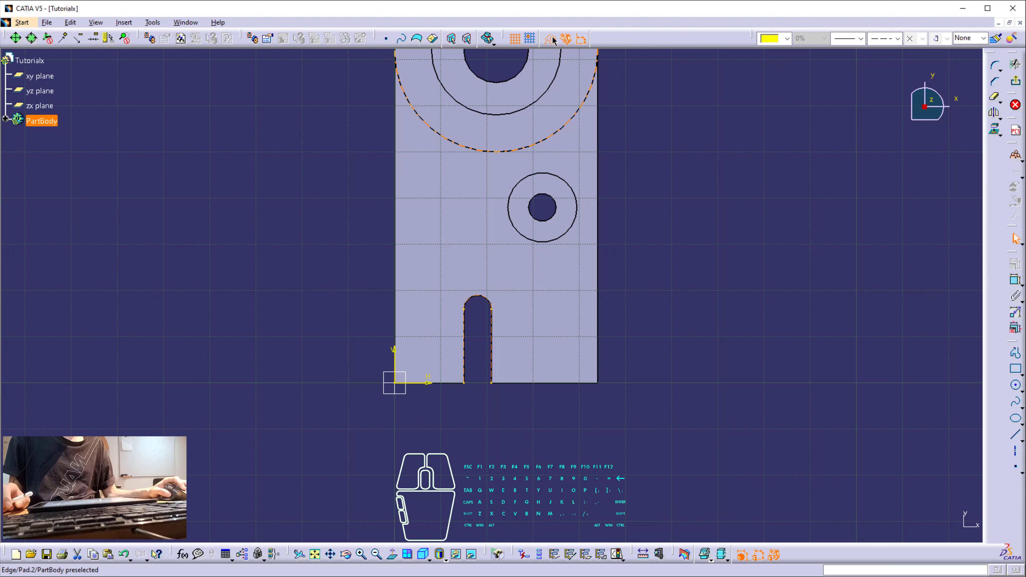
Offset the selected slot edges 3 mm outward to form a profile around the slot
{"action": "left_click", "coordinate": [673, 143]}
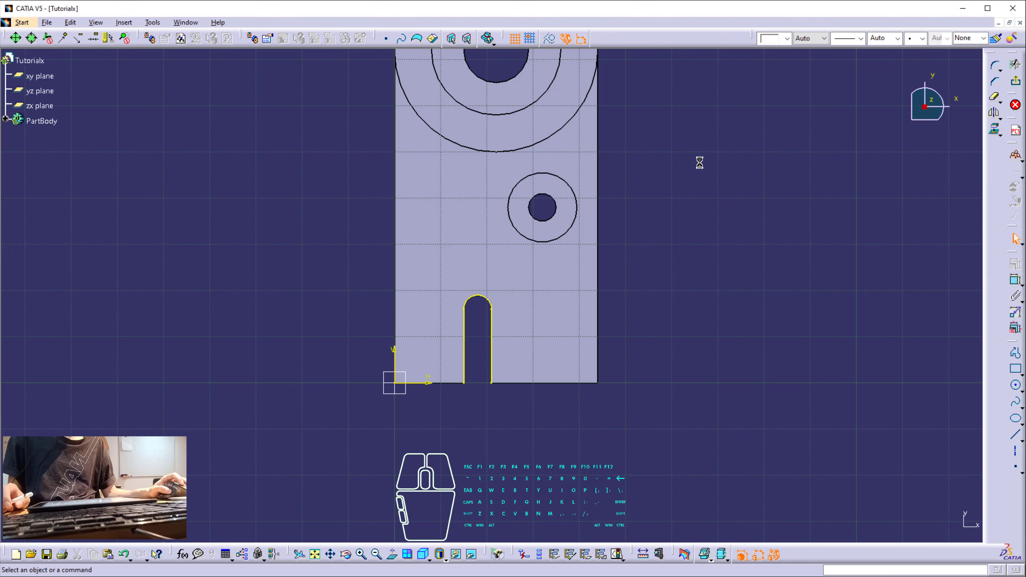
{"action": "left_click", "coordinate": [492, 351]}
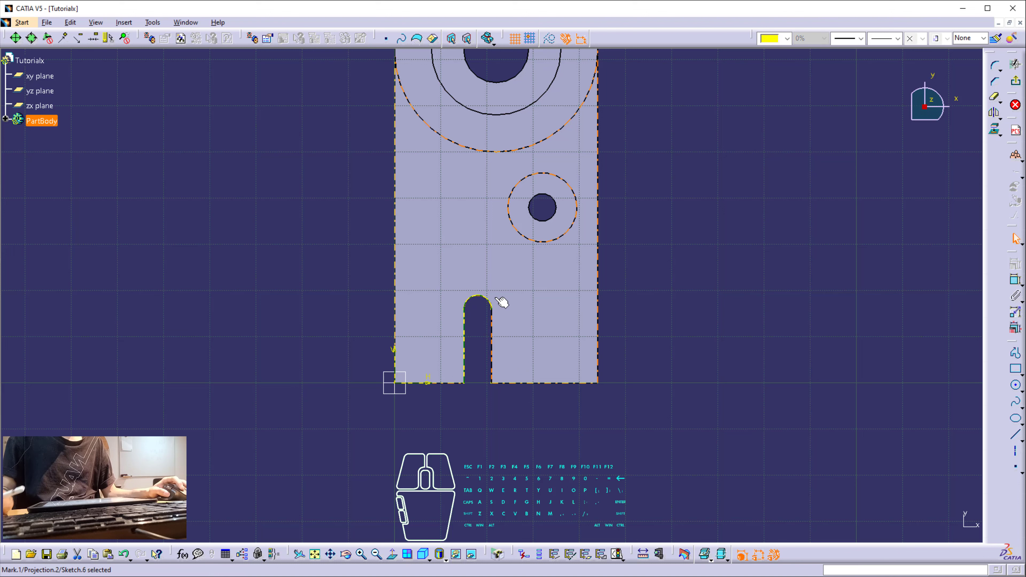
{"action": "left_click", "coordinate": [488, 299], "text": "ctrl"}
{"action": "left_click", "coordinate": [469, 332], "text": "ctrl"}
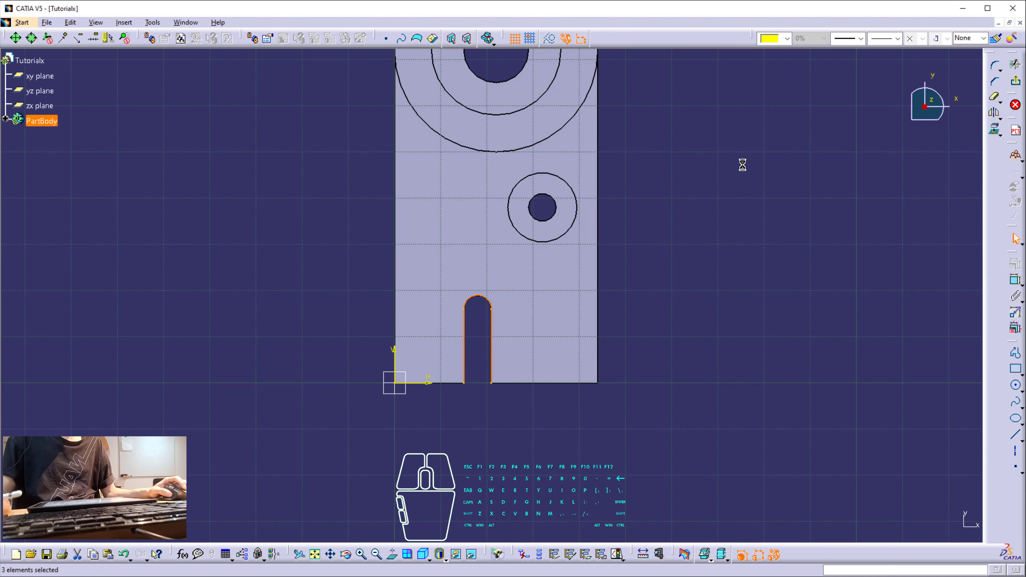
{"action": "left_click", "coordinate": [998, 117]}
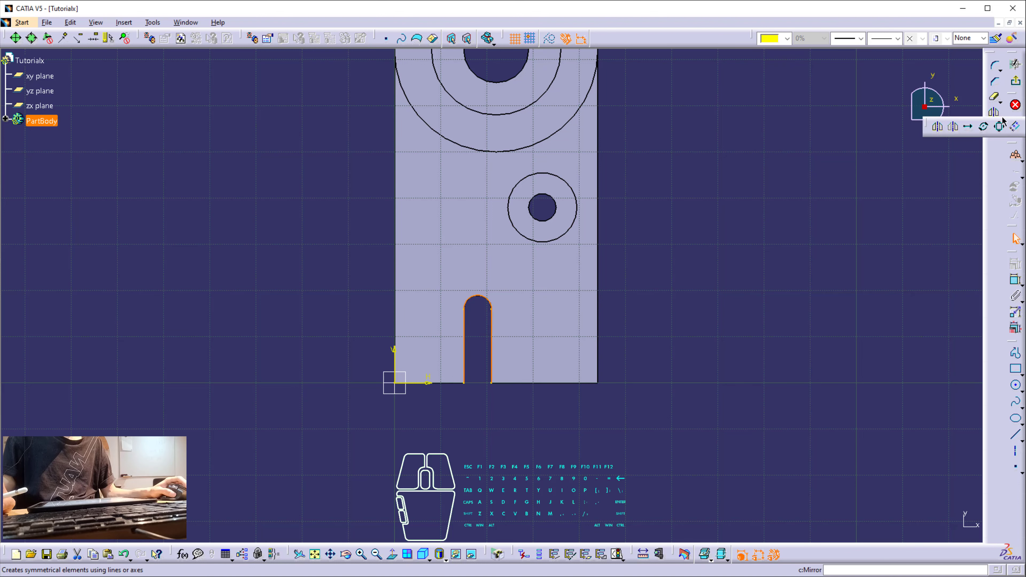
{"action": "left_click", "coordinate": [1016, 127]}
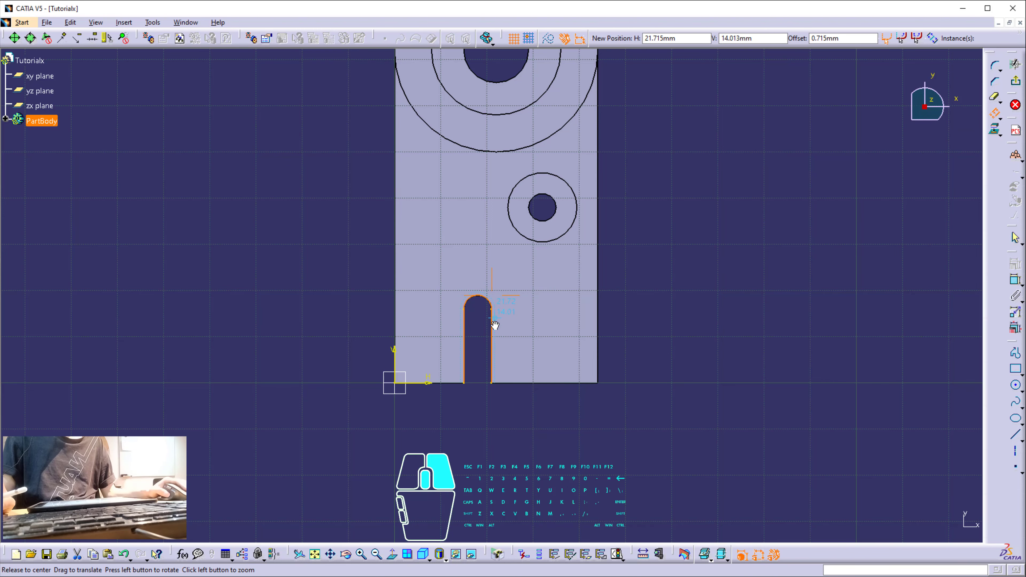
{"action": "middle_click_drag", "start_coordinate": [493, 325], "coordinate": [499, 268]}
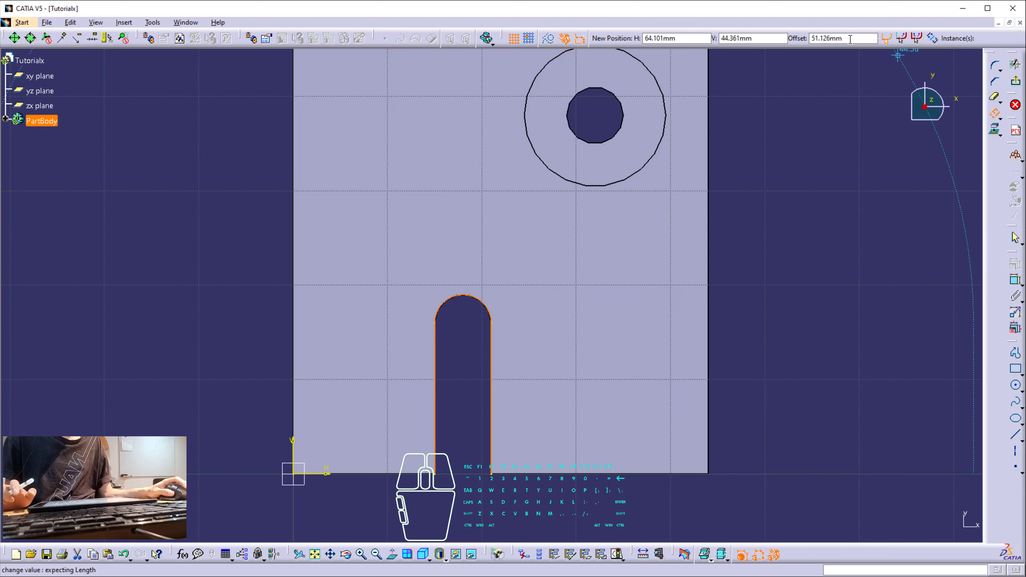
{"action": "left_click_drag", "start_coordinate": [850, 37], "coordinate": [811, 37]}
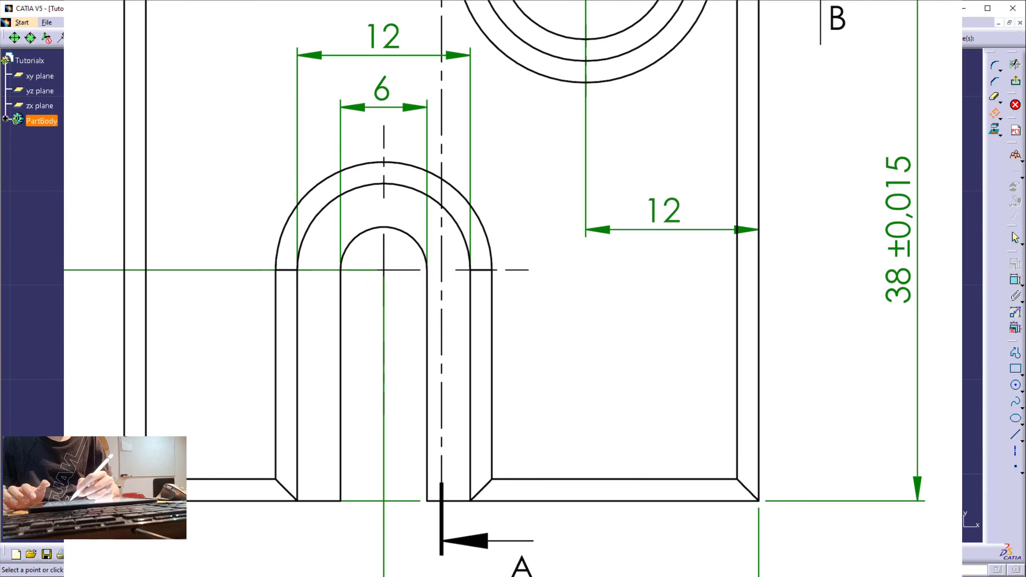
{"action": "left_click_drag", "start_coordinate": [297, 243], "coordinate": [299, 305]}
{"action": "mouse_move", "coordinate": [301, 275]}
{"action": "left_mouse_down"}
{"action": "mouse_move", "coordinate": [410, 256]}
{"action": "mouse_move", "coordinate": [483, 262]}
{"action": "mouse_move", "coordinate": [473, 311]}
{"action": "left_mouse_up"}
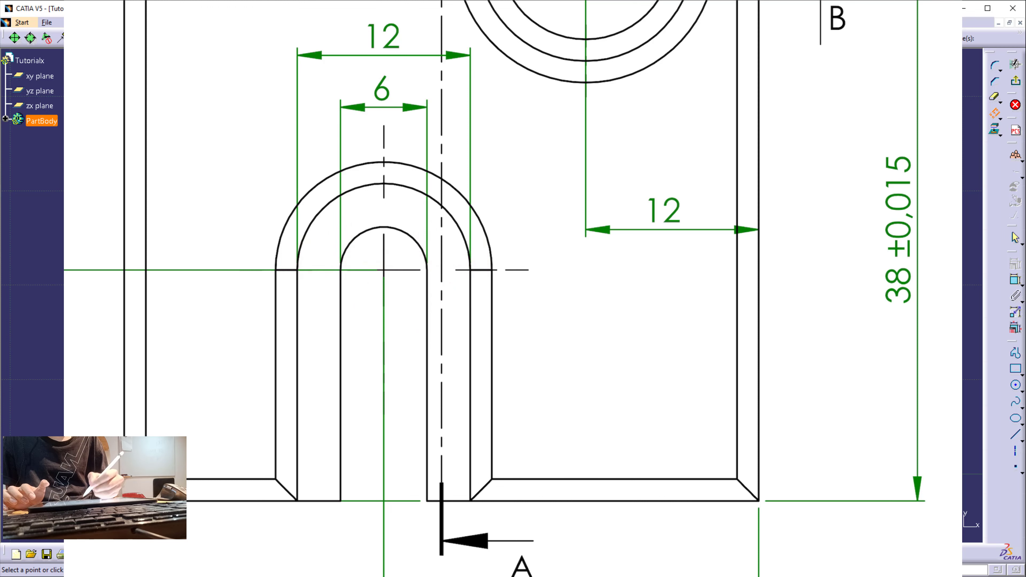
{"action": "left_click_drag", "start_coordinate": [431, 257], "coordinate": [429, 303]}
{"action": "mouse_move", "coordinate": [430, 279]}
{"action": "left_mouse_down"}
{"action": "mouse_move", "coordinate": [468, 274]}
{"action": "mouse_move", "coordinate": [471, 305]}
{"action": "left_mouse_up"}
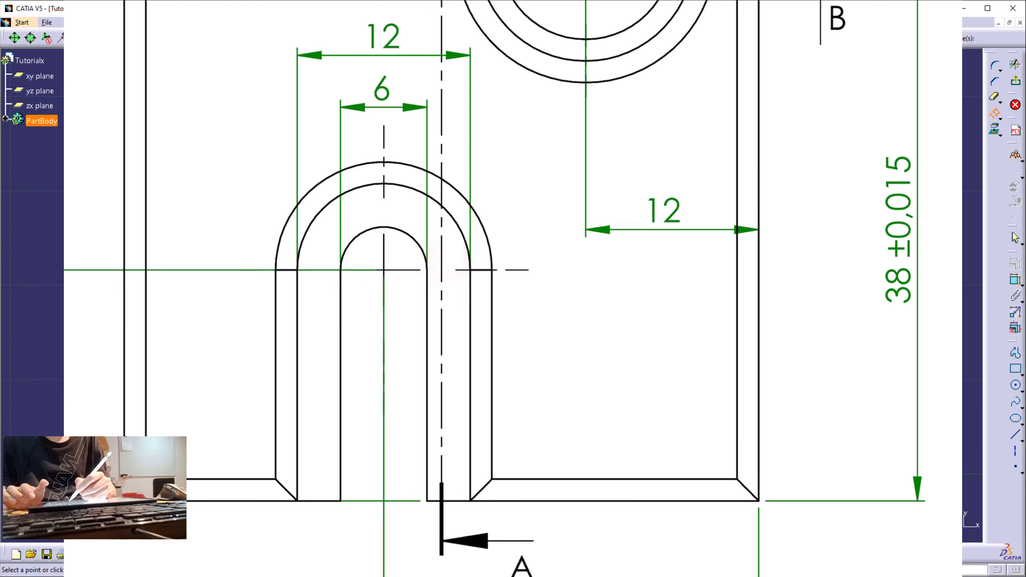
{"action": "left_click_drag", "start_coordinate": [297, 259], "coordinate": [301, 307]}
{"action": "left_click_drag", "start_coordinate": [301, 278], "coordinate": [337, 273]}
{"action": "left_click_drag", "start_coordinate": [340, 238], "coordinate": [343, 309]}
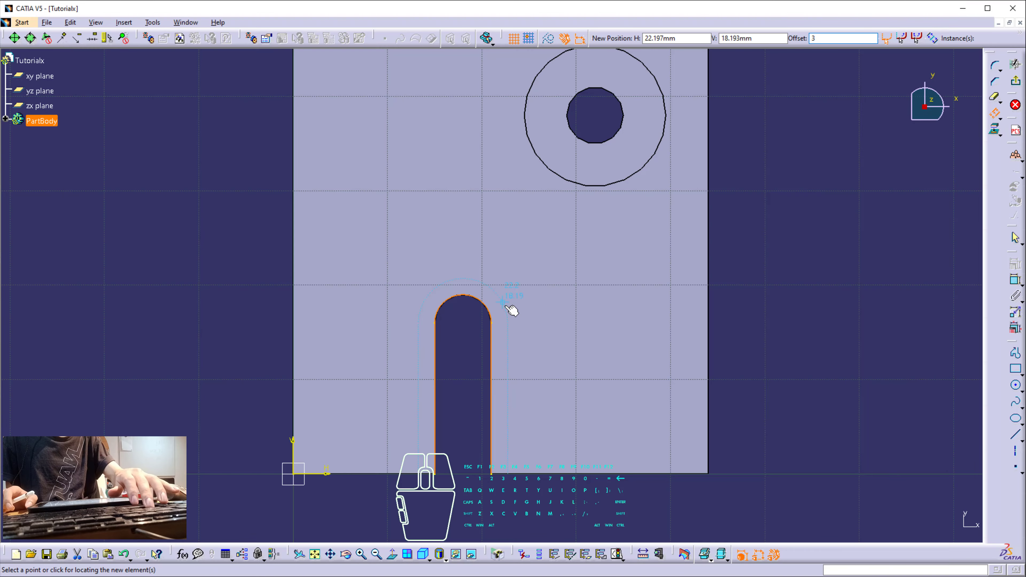
{"action": "left_click", "coordinate": [510, 308]}
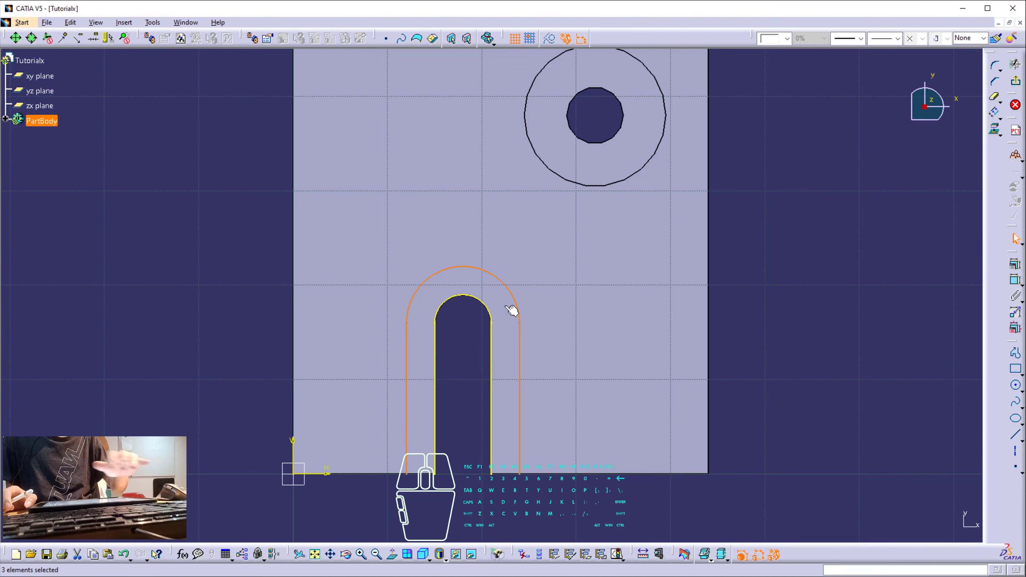
Add an R6 radius dimension to the outer offset arc
{"action": "left_click", "coordinate": [808, 316]}
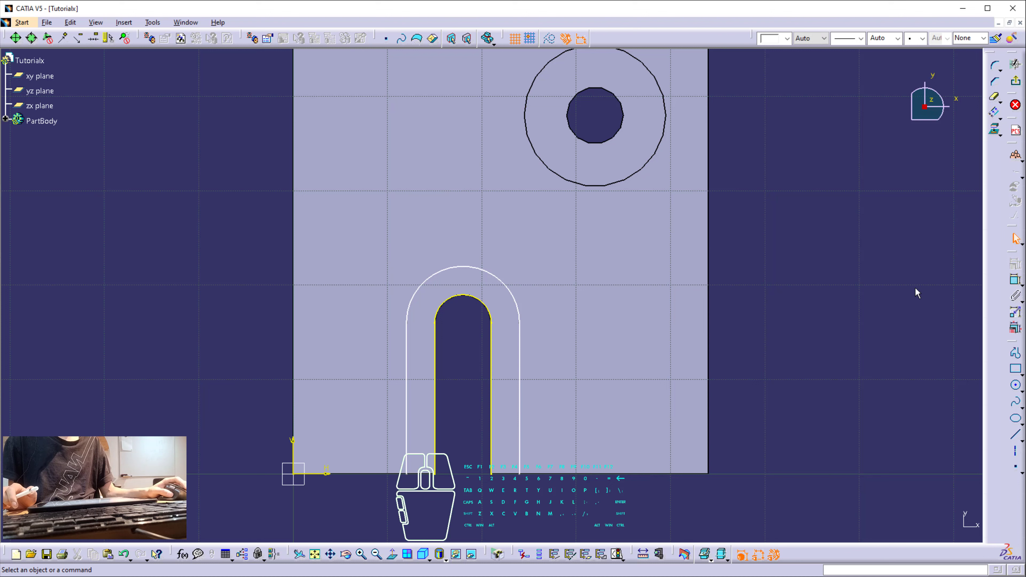
{"action": "left_click", "coordinate": [1014, 281]}
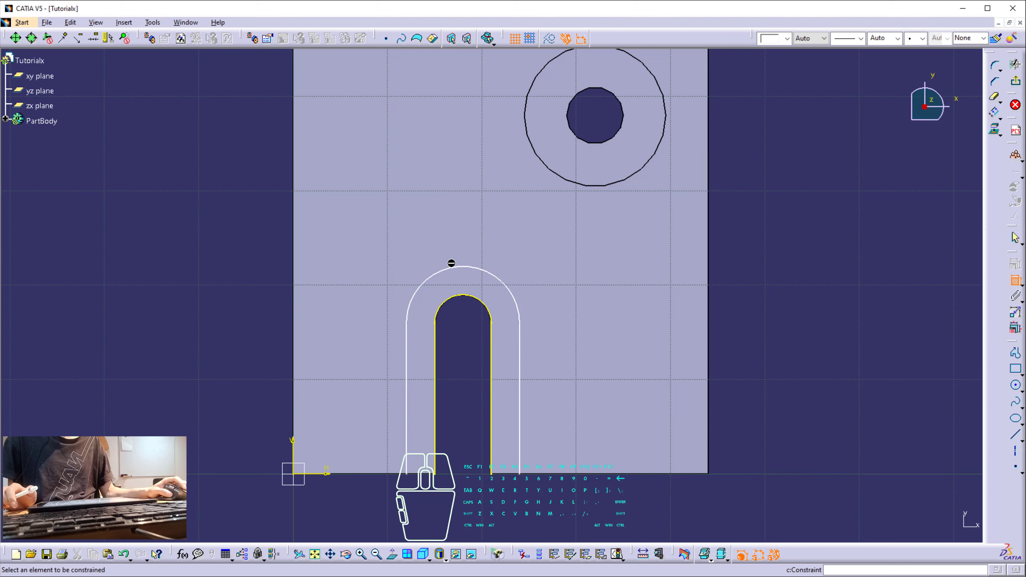
{"action": "left_click", "coordinate": [462, 267]}
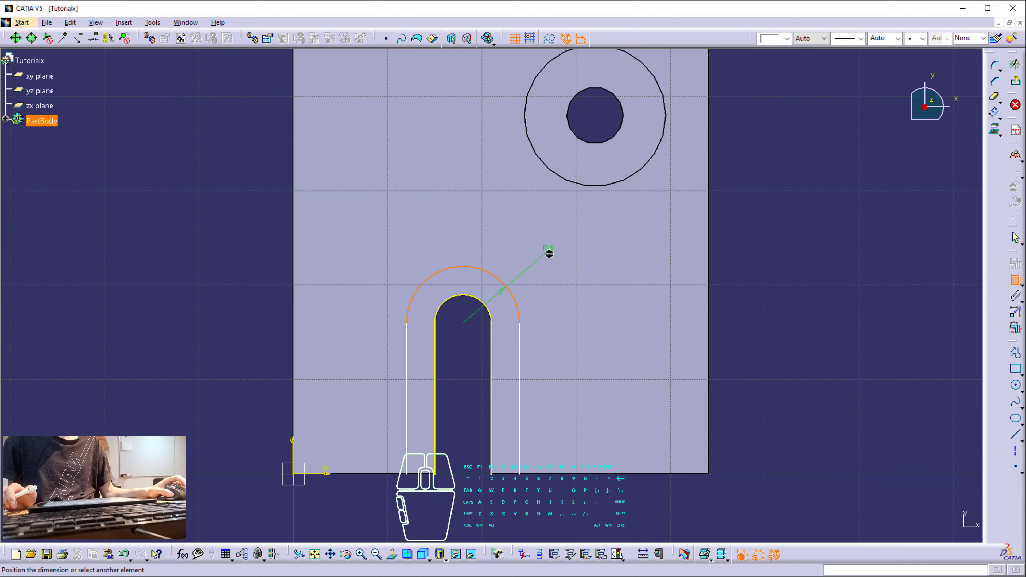
{"action": "left_click", "coordinate": [549, 257]}
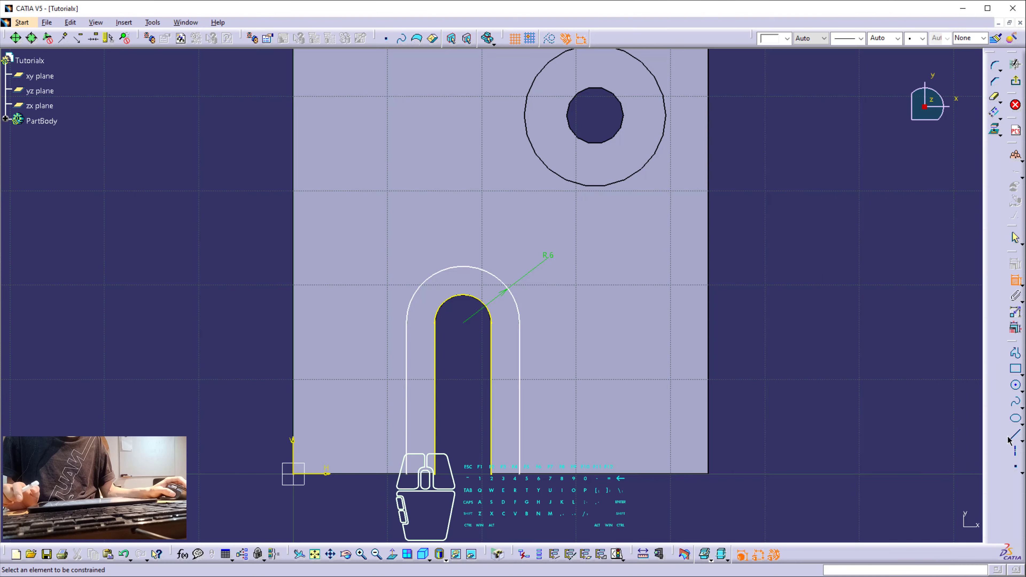
Draw two 3 mm lines along the bottom edge to close the U outline, then exit the sketch
{"action": "left_click", "coordinate": [1016, 435]}
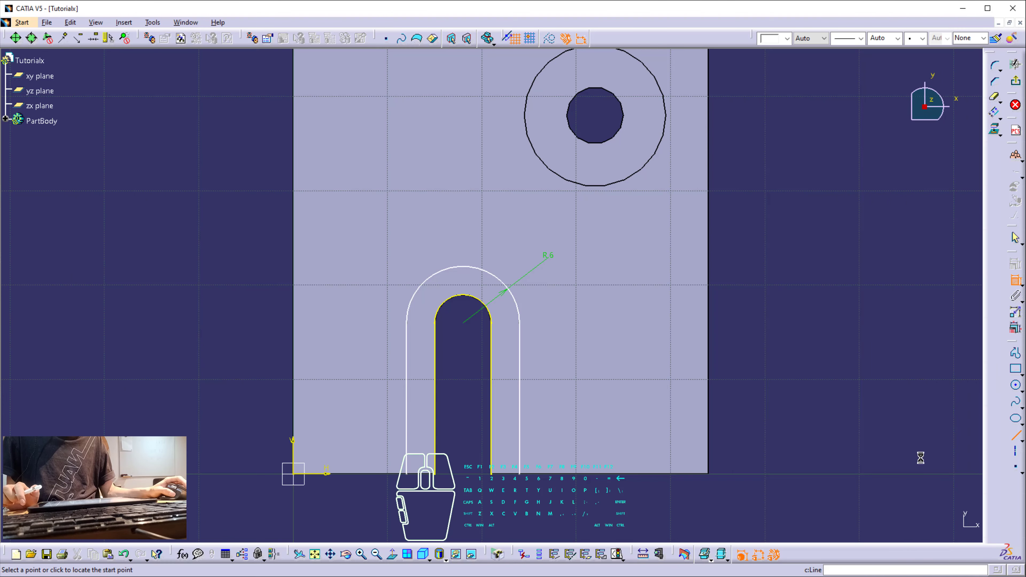
{"action": "left_click", "coordinate": [491, 475]}
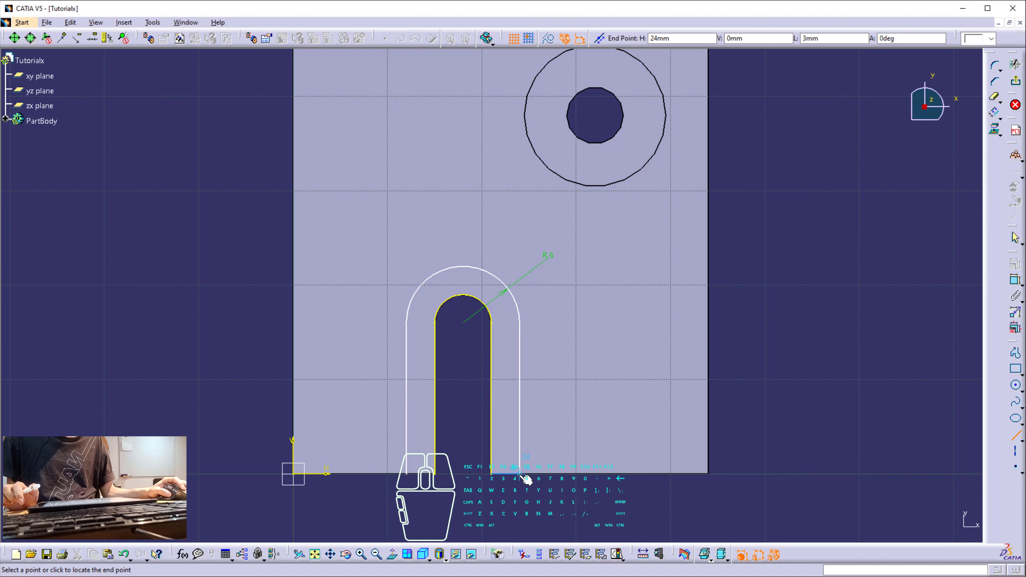
{"action": "left_click", "coordinate": [527, 478]}
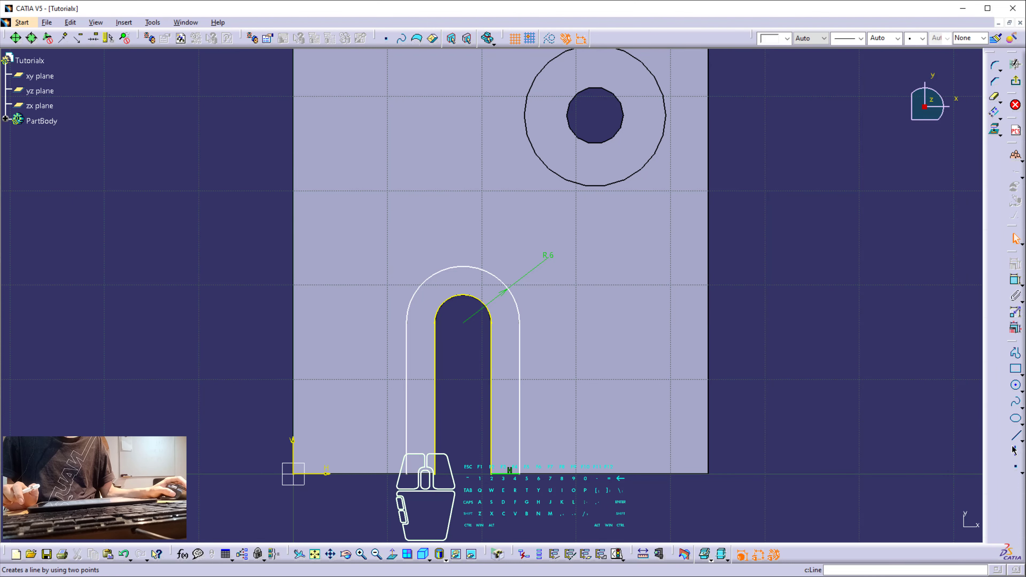
{"action": "left_click", "coordinate": [1015, 435]}
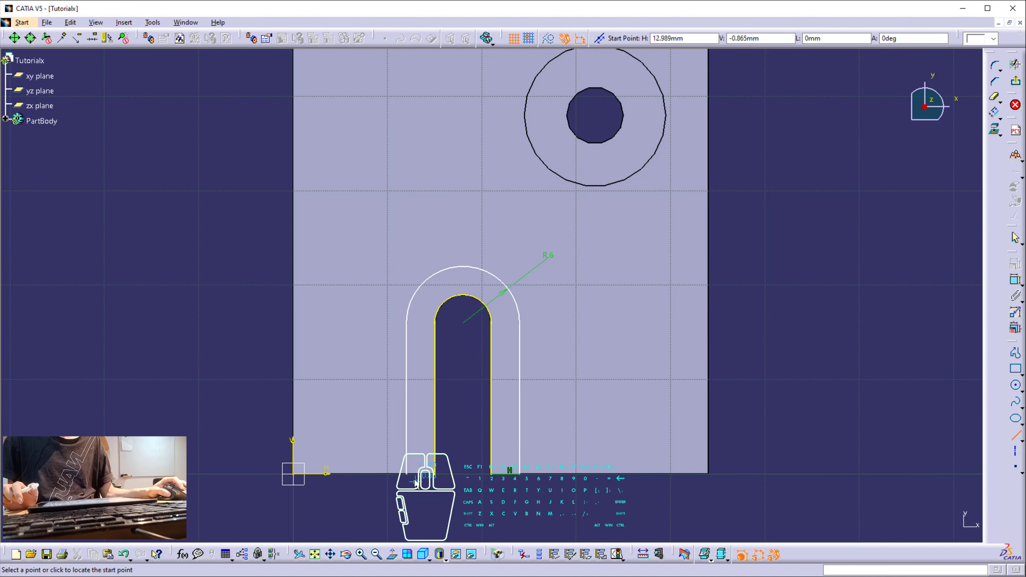
{"action": "left_click", "coordinate": [407, 474]}
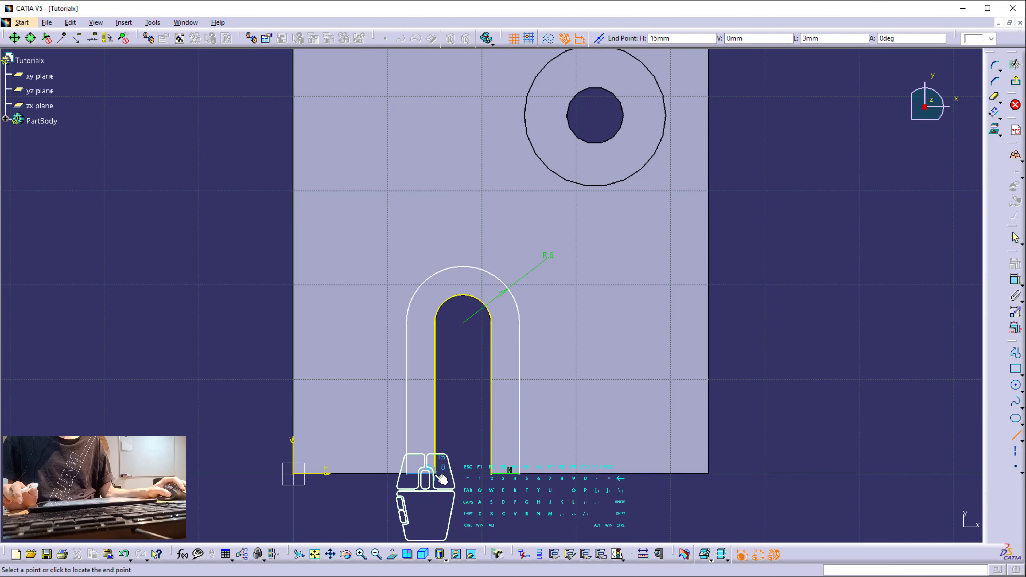
{"action": "left_click", "coordinate": [443, 479]}
{"action": "left_click", "coordinate": [786, 371]}
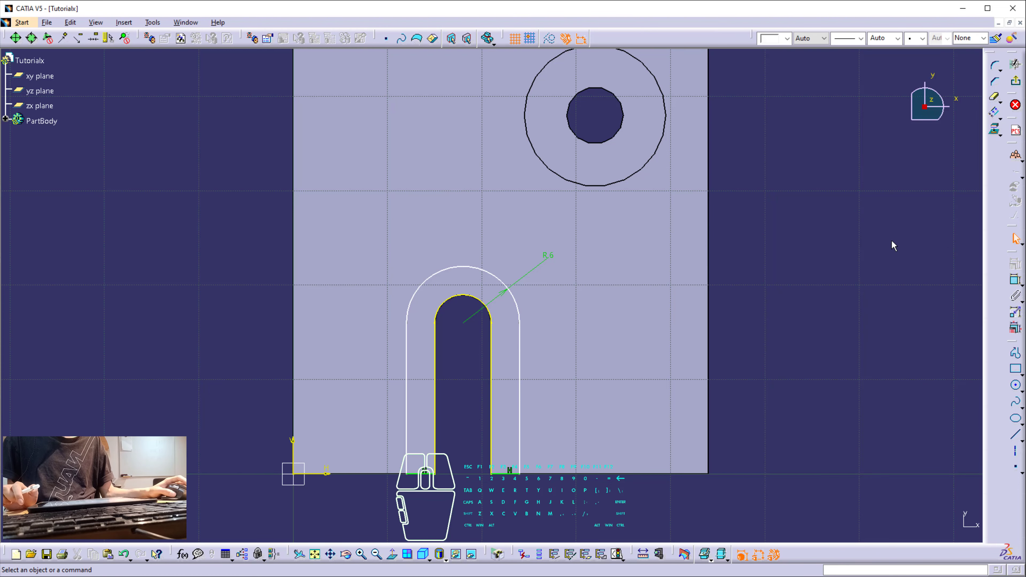
{"action": "left_click", "coordinate": [1016, 81]}
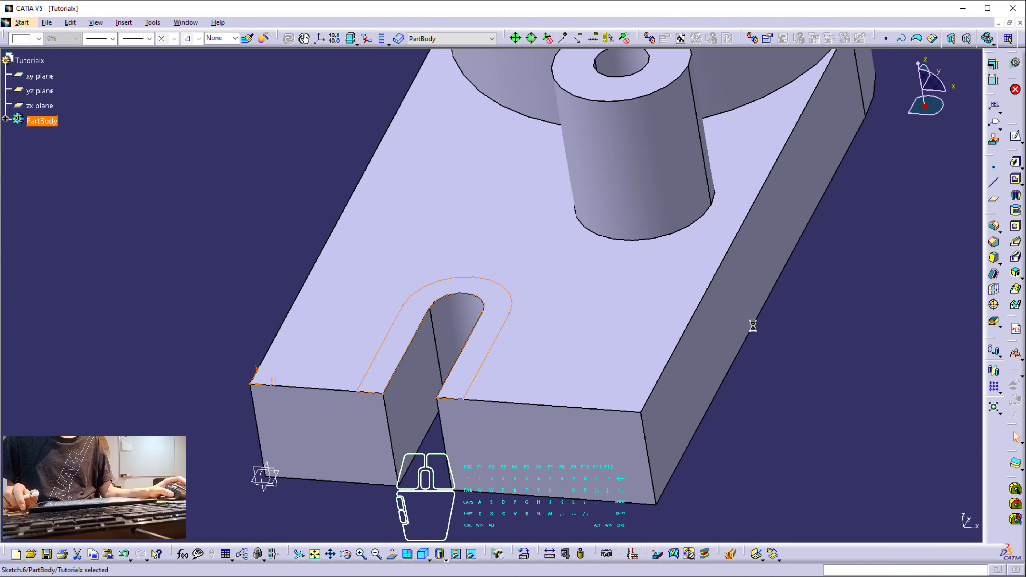
Pocket the U-shaped outline into the plate with the default pocket settings, then zoom out
{"action": "left_click", "coordinate": [1016, 179]}
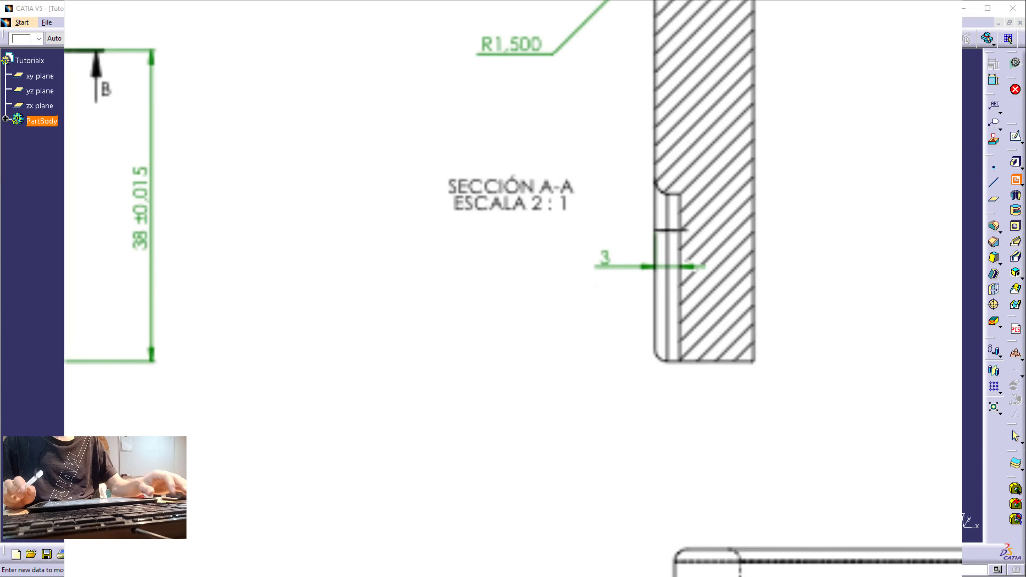
{"action": "key", "text": "Return"}
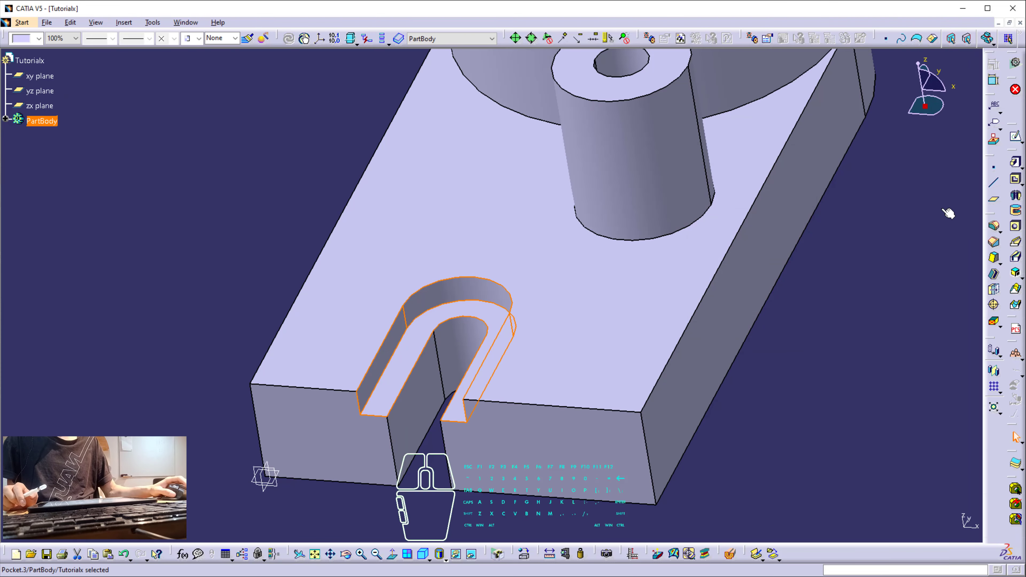
{"action": "left_click", "coordinate": [873, 247]}
{"action": "middle_click_drag", "start_coordinate": [541, 255], "coordinate": [488, 316]}
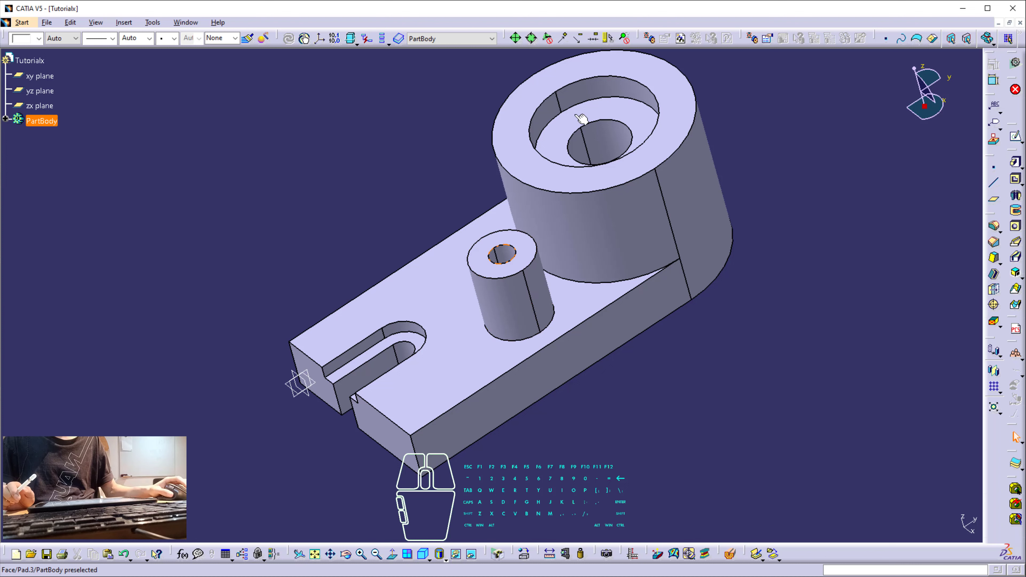
Select the large boss top, counterbore face, plate top face and large boss base edge for an edge fillet
{"action": "left_click", "coordinate": [995, 227]}
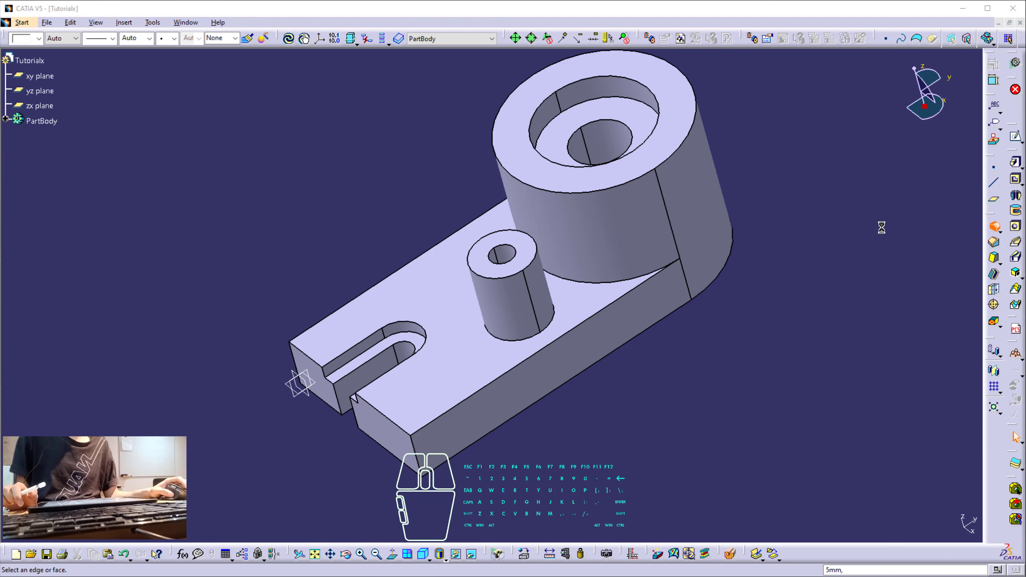
{"action": "middle_click_drag", "start_coordinate": [560, 173], "coordinate": [403, 257]}
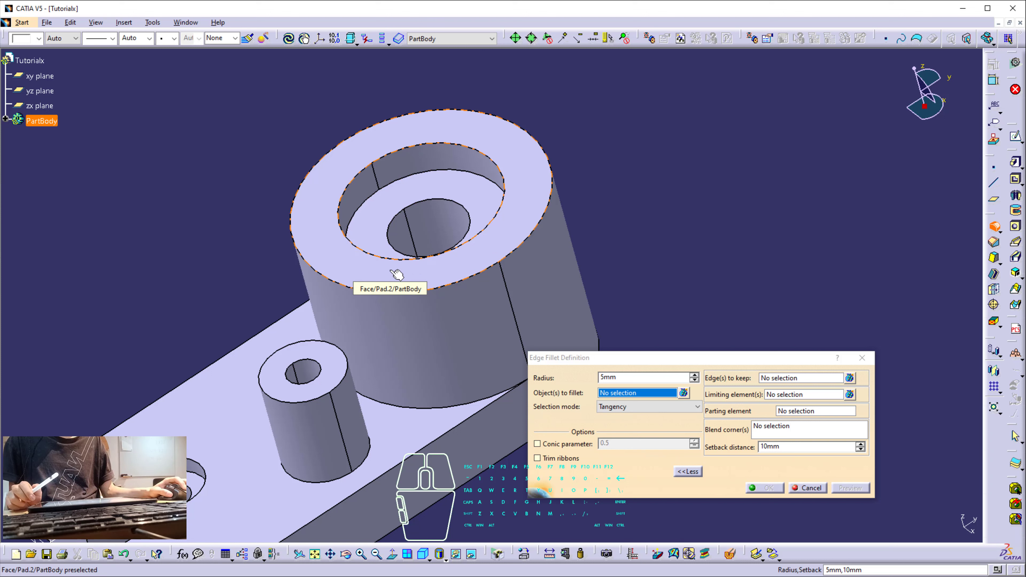
{"action": "left_click", "coordinate": [394, 272]}
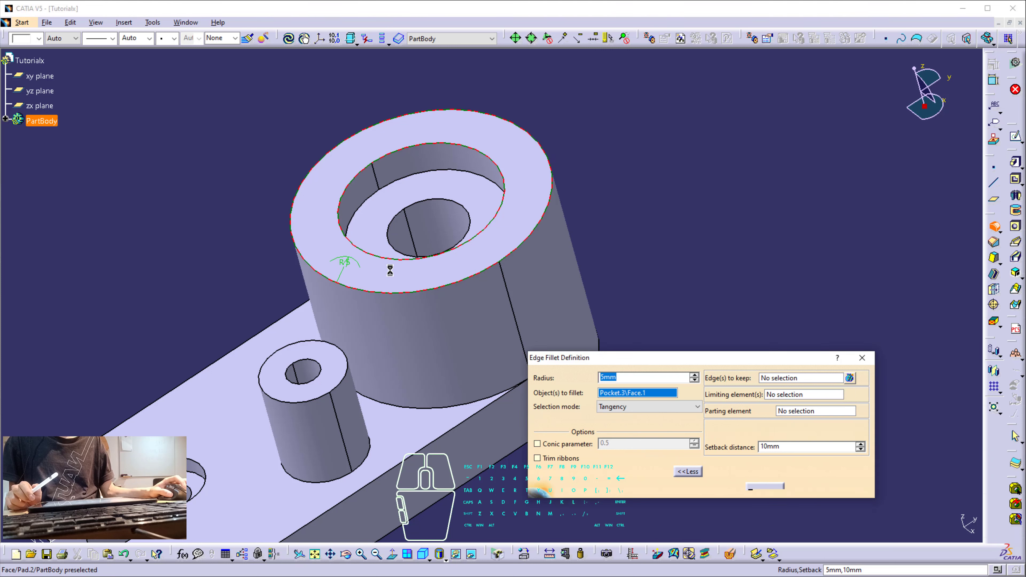
{"action": "left_click", "coordinate": [382, 222]}
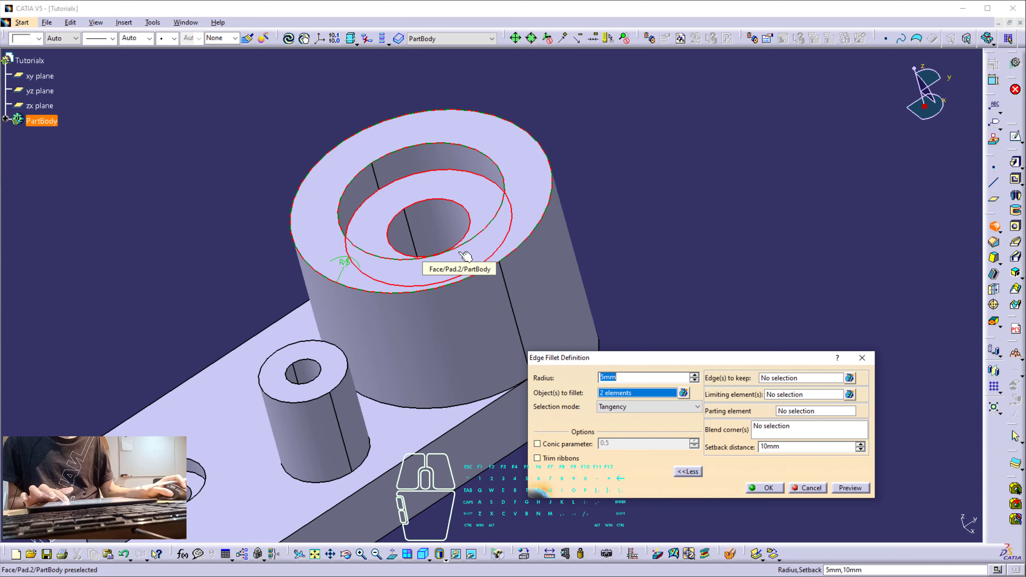
{"action": "left_click", "coordinate": [420, 433]}
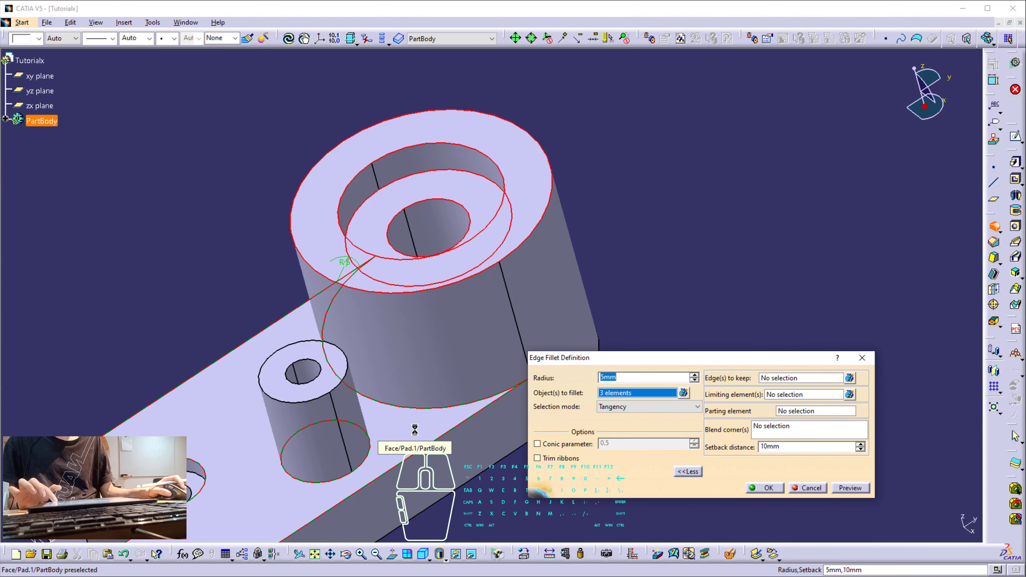
{"action": "left_click", "coordinate": [330, 386]}
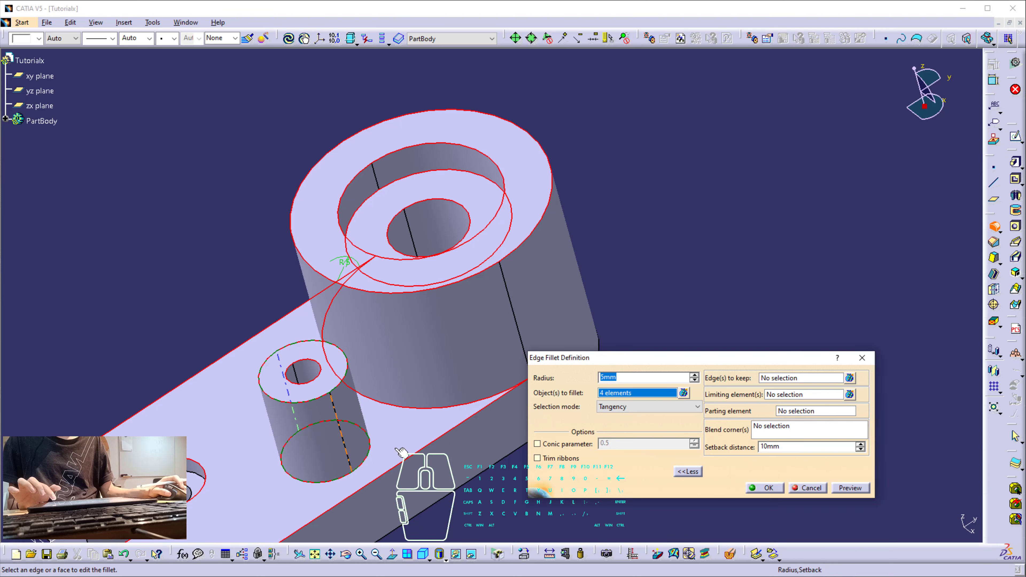
{"action": "middle_click_drag", "start_coordinate": [267, 500], "coordinate": [315, 452]}
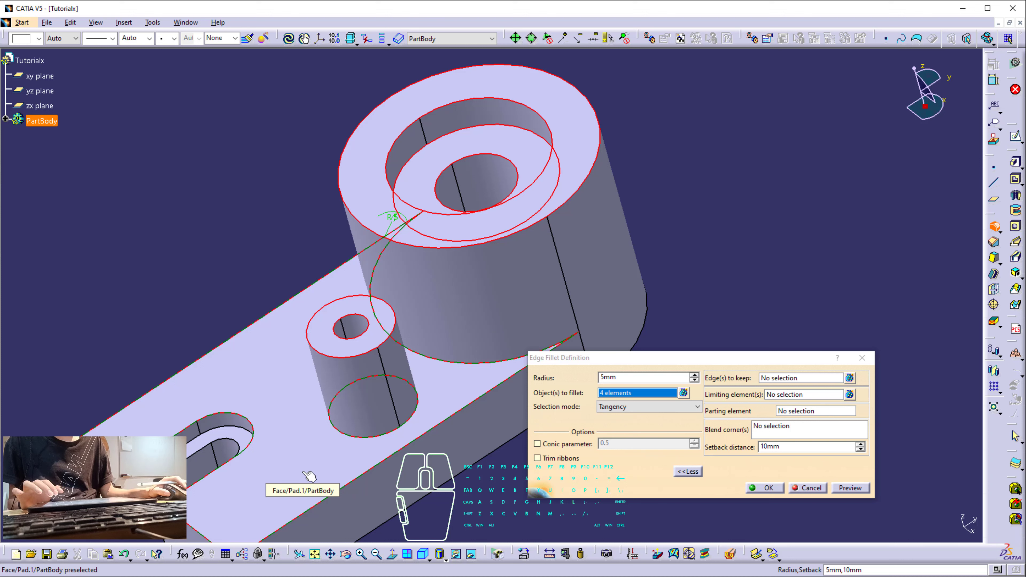
{"action": "left_click", "coordinate": [372, 334]}
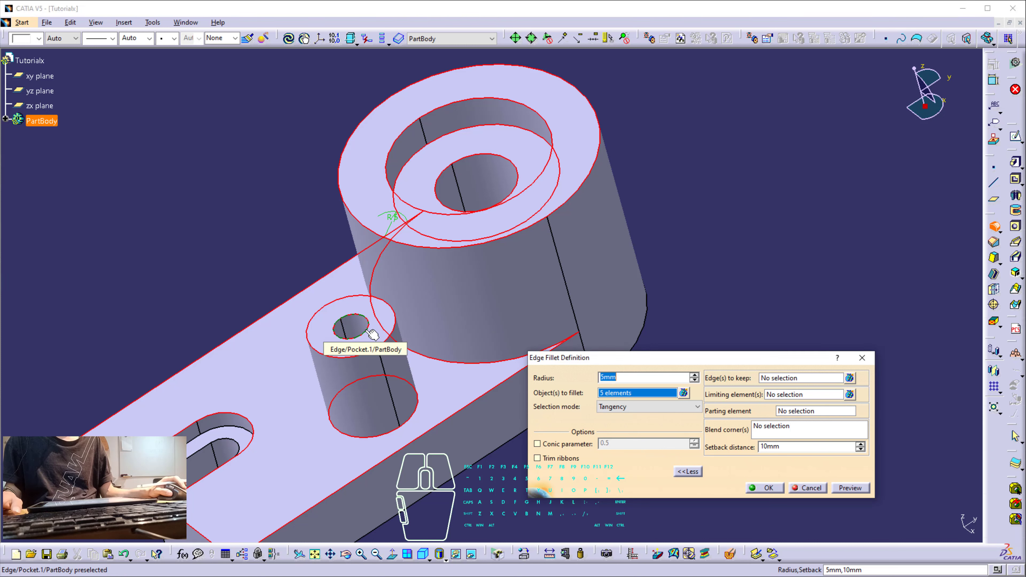
{"action": "left_click", "coordinate": [370, 333]}
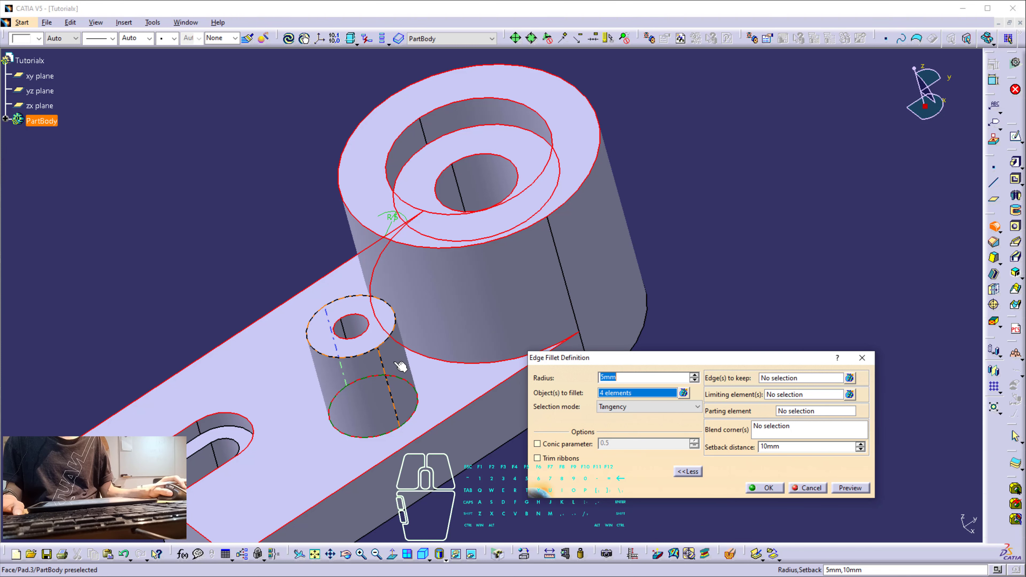
{"action": "left_click", "coordinate": [390, 342]}
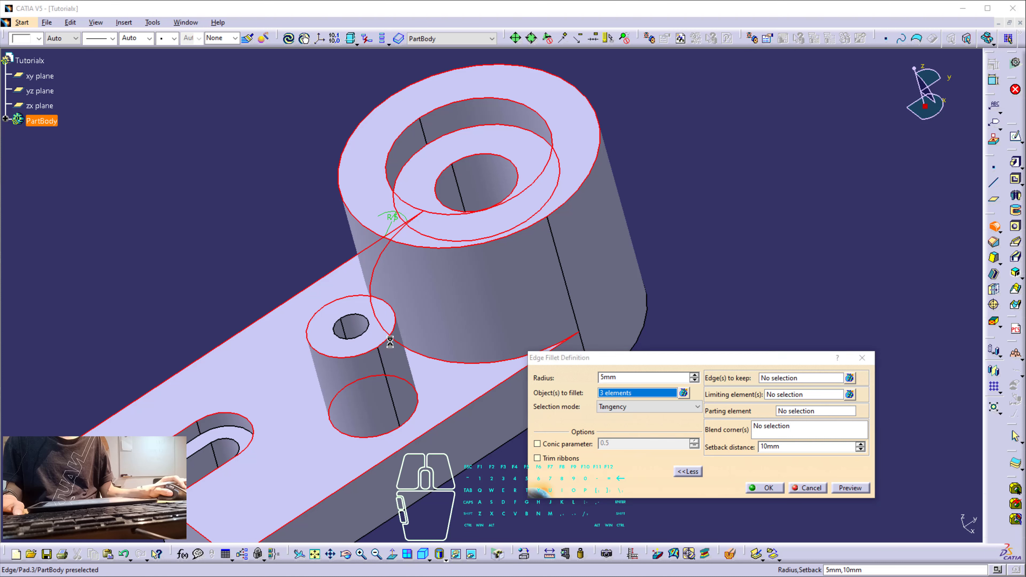
{"action": "left_click", "coordinate": [449, 356]}
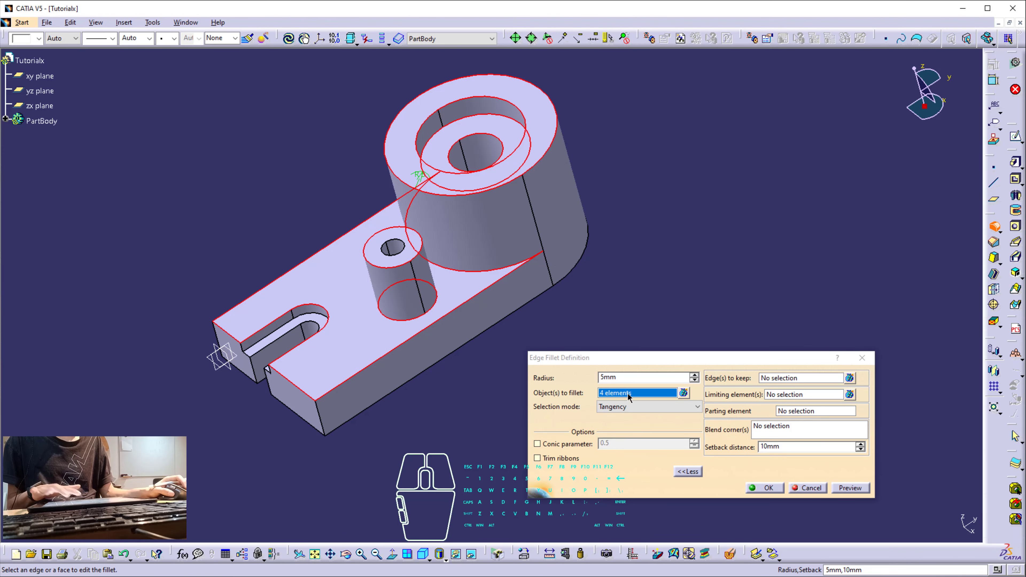
Change the edge fillet radius from 5 mm to 1.5 mm, preview, and apply it
{"action": "left_click_drag", "start_coordinate": [641, 378], "coordinate": [595, 382]}
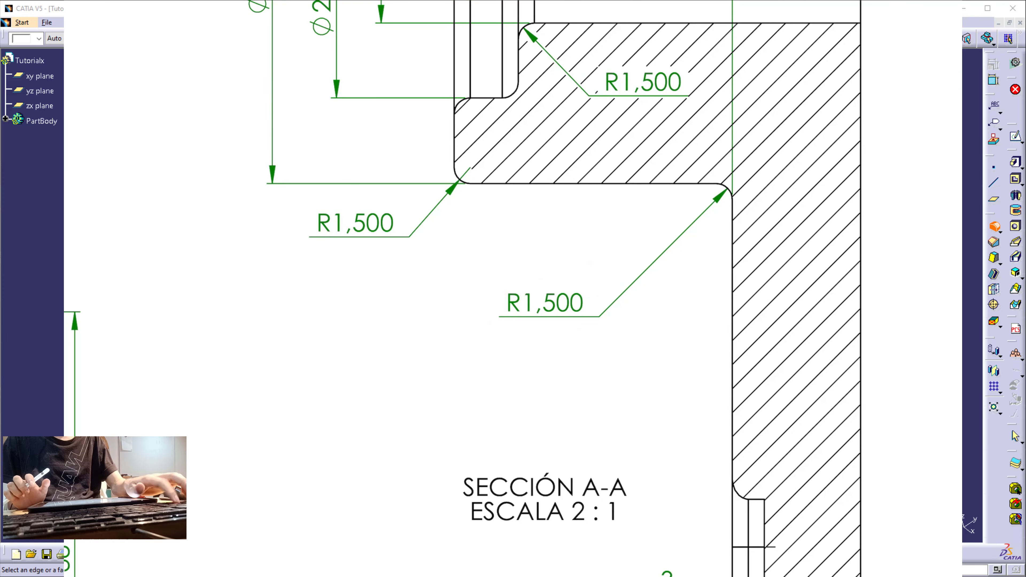
{"action": "type", "text": "1.5"}
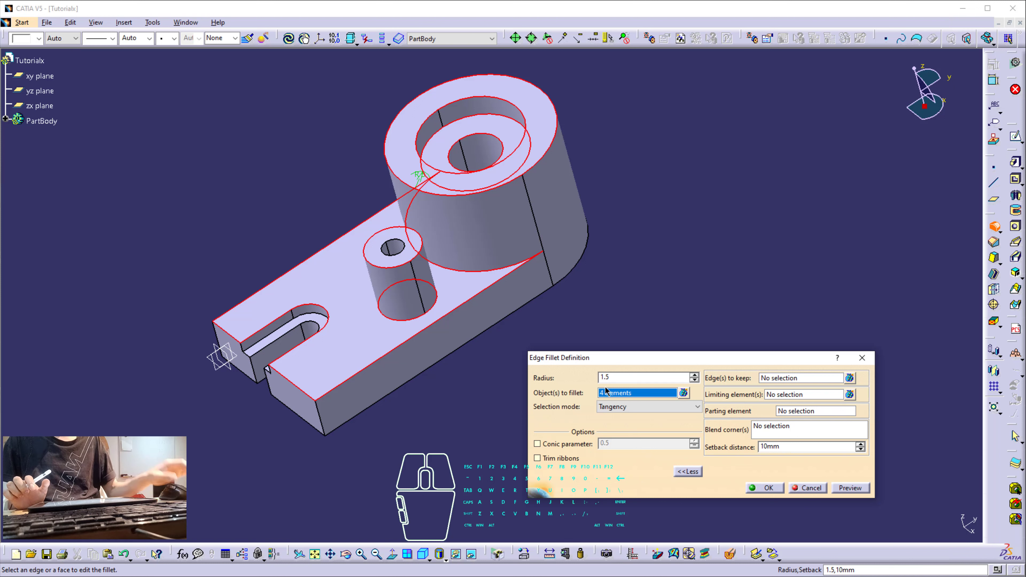
{"action": "left_click", "coordinate": [851, 488]}
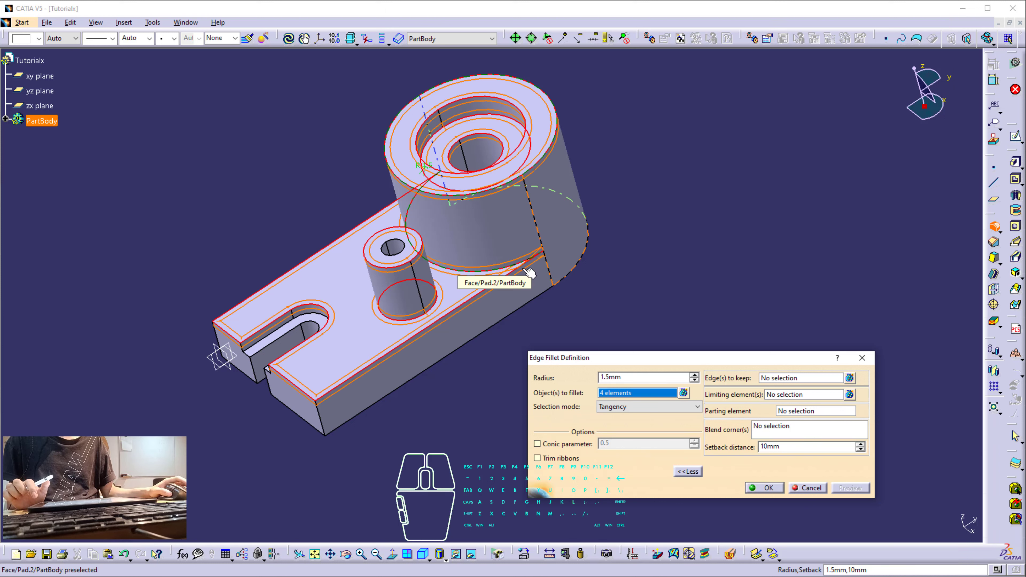
{"action": "left_click", "coordinate": [768, 489]}
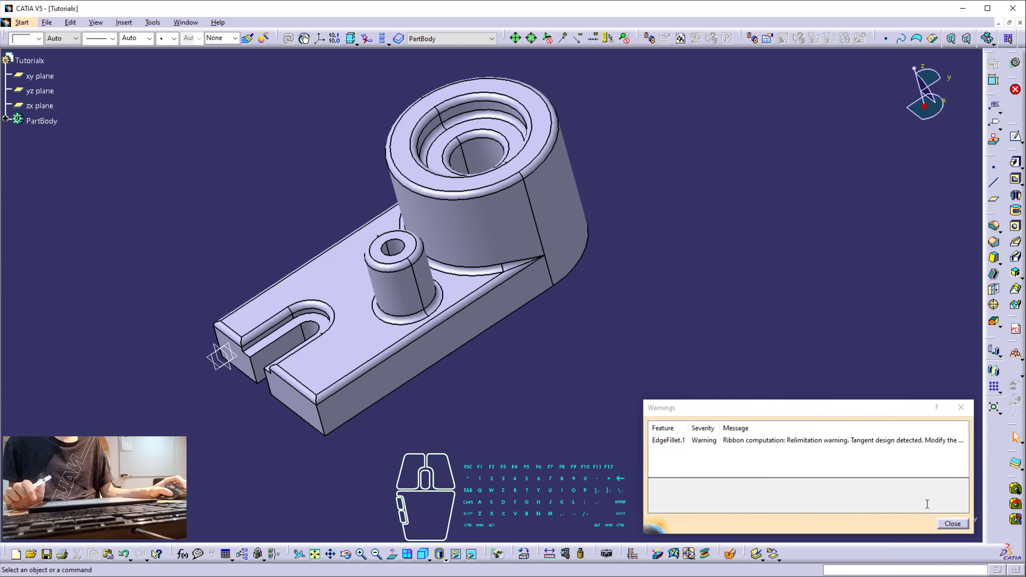
Dismiss the fillet warning and show the filleted part in isometric view, panned and zoomed in
{"action": "left_click", "coordinate": [952, 523]}
{"action": "mouse_move", "coordinate": [405, 323]}
{"action": "middle_mouse_down"}
{"action": "mouse_move", "coordinate": [410, 338]}
{"action": "mouse_move", "coordinate": [560, 290]}
{"action": "mouse_move", "coordinate": [544, 263]}
{"action": "mouse_move", "coordinate": [410, 323]}
{"action": "middle_mouse_up"}
{"action": "left_click", "coordinate": [422, 555]}
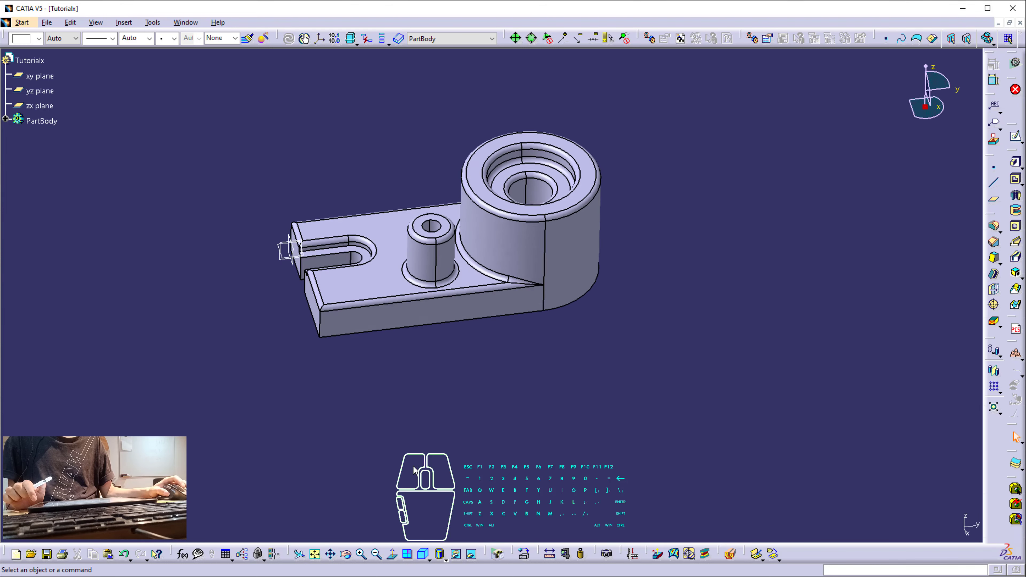
{"action": "middle_click_drag", "start_coordinate": [470, 367], "coordinate": [441, 392]}
{"action": "left_click", "coordinate": [413, 437]}
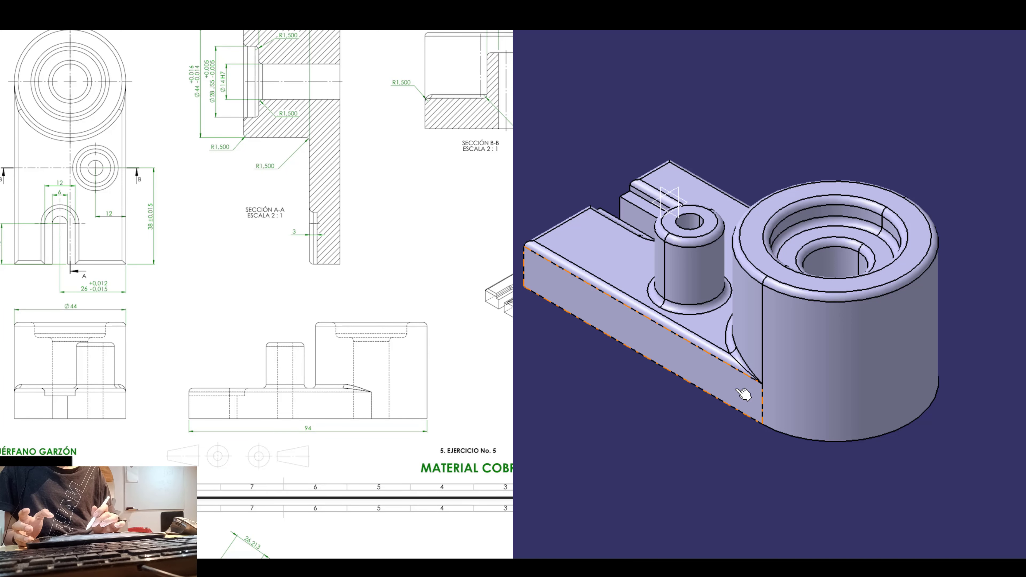
{"action": "mouse_move", "coordinate": [234, 448]}
{"action": "left_mouse_down"}
{"action": "mouse_move", "coordinate": [172, 440]}
{"action": "mouse_move", "coordinate": [237, 481]}
{"action": "mouse_move", "coordinate": [230, 442]}
{"action": "mouse_move", "coordinate": [243, 485]}
{"action": "mouse_move", "coordinate": [307, 429]}
{"action": "mouse_move", "coordinate": [239, 431]}
{"action": "left_mouse_up"}
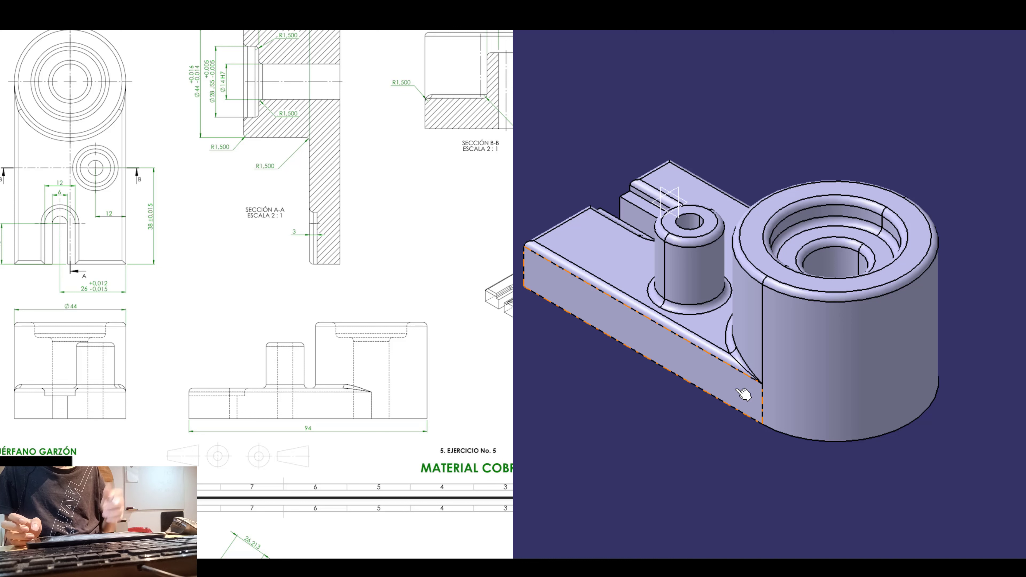
{"action": "left_click_drag", "start_coordinate": [298, 434], "coordinate": [275, 452]}
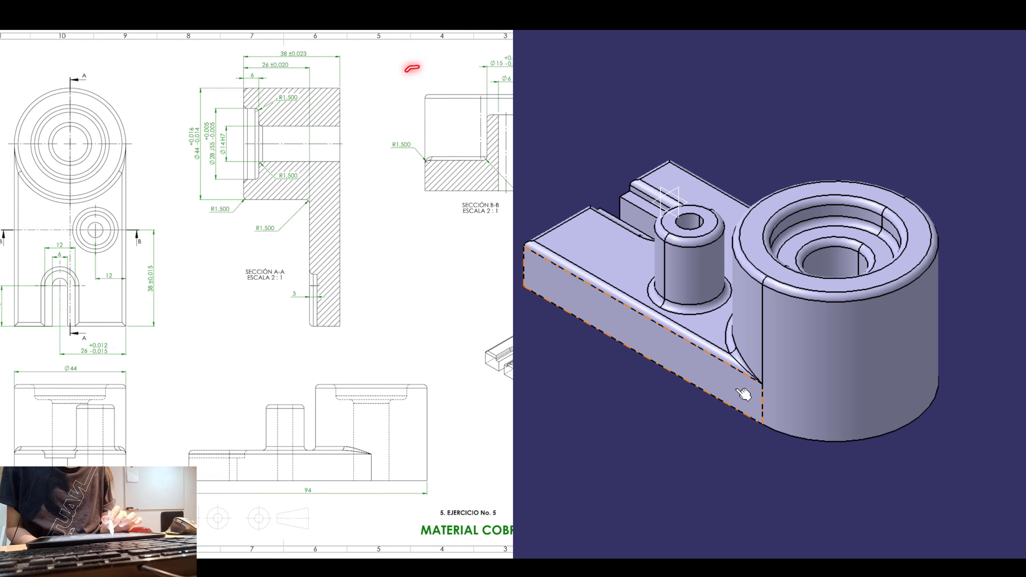
{"action": "left_click_drag", "start_coordinate": [405, 81], "coordinate": [394, 84]}
{"action": "mouse_move", "coordinate": [354, 63]}
{"action": "left_mouse_down"}
{"action": "mouse_move", "coordinate": [287, 61]}
{"action": "mouse_move", "coordinate": [200, 344]}
{"action": "mouse_move", "coordinate": [384, 153]}
{"action": "mouse_move", "coordinate": [319, 72]}
{"action": "left_mouse_up"}
{"action": "left_click_drag", "start_coordinate": [135, 72], "coordinate": [1, 77]}
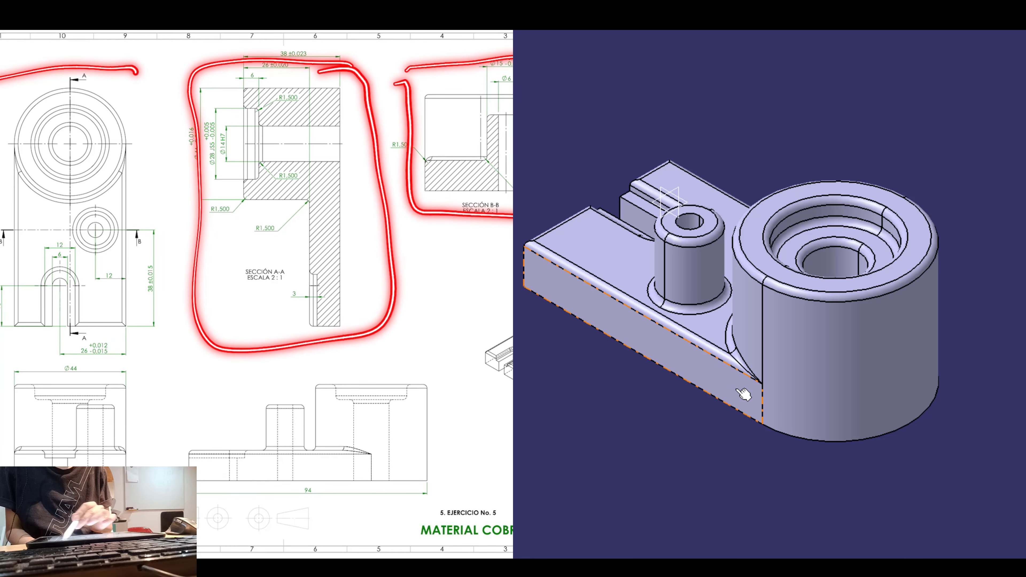
{"action": "mouse_move", "coordinate": [0, 357]}
{"action": "left_mouse_down"}
{"action": "mouse_move", "coordinate": [137, 353]}
{"action": "mouse_move", "coordinate": [161, 80]}
{"action": "mouse_move", "coordinate": [133, 68]}
{"action": "left_mouse_up"}
{"action": "mouse_move", "coordinate": [140, 369]}
{"action": "left_mouse_down"}
{"action": "mouse_move", "coordinate": [31, 372]}
{"action": "mouse_move", "coordinate": [172, 471]}
{"action": "mouse_move", "coordinate": [135, 368]}
{"action": "mouse_move", "coordinate": [203, 513]}
{"action": "mouse_move", "coordinate": [478, 395]}
{"action": "mouse_move", "coordinate": [181, 387]}
{"action": "left_mouse_up"}
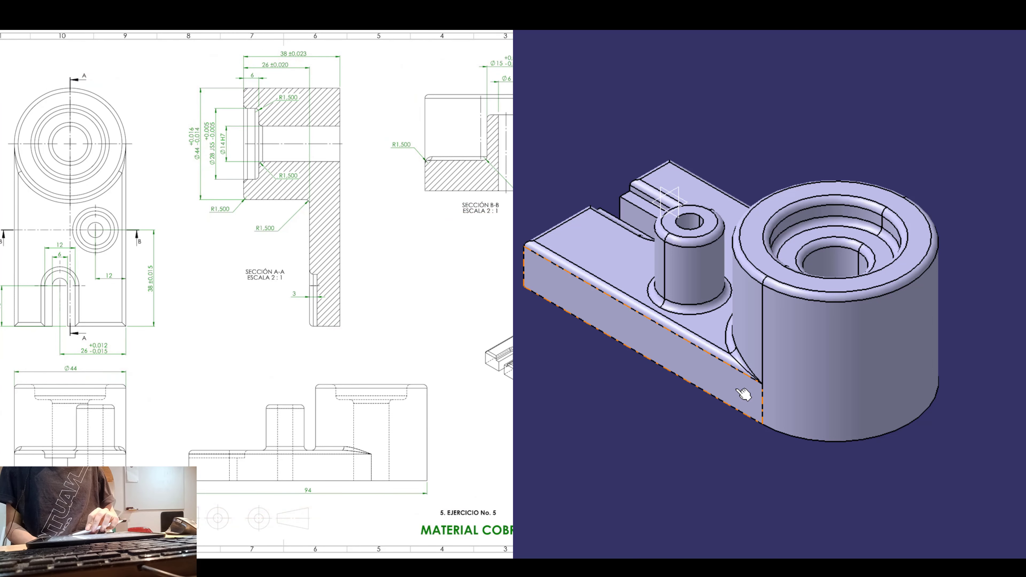